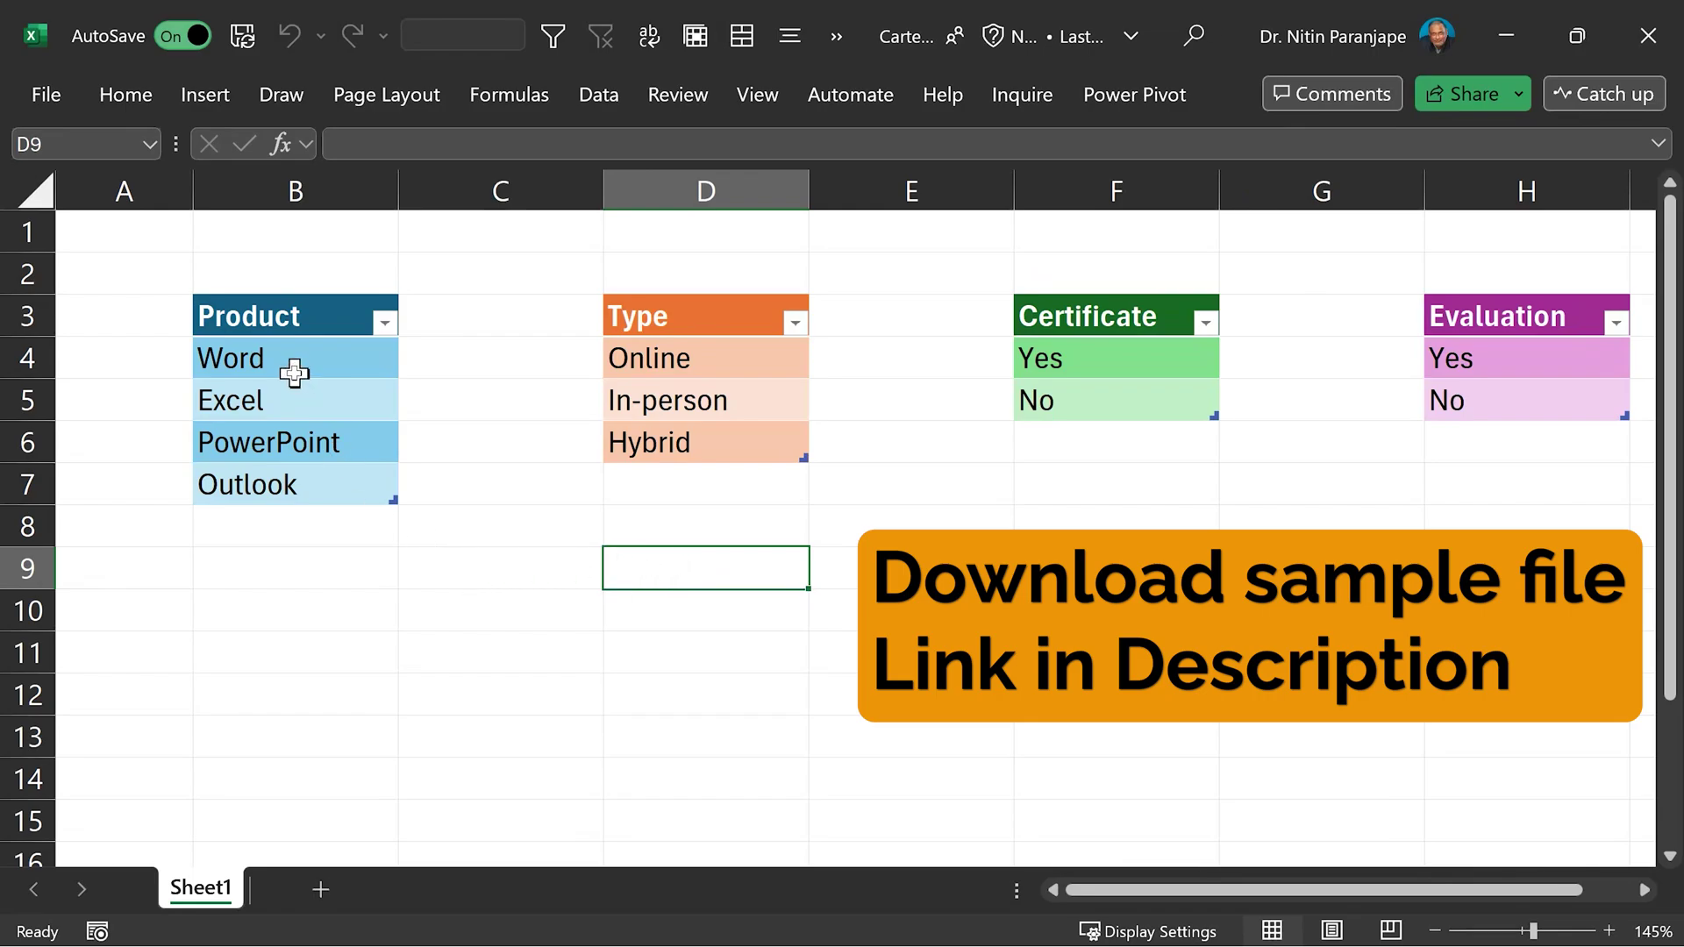
Insert a PivotTable from the Products table on a new worksheet, adding its data to the Data Model
left_click(294, 370)
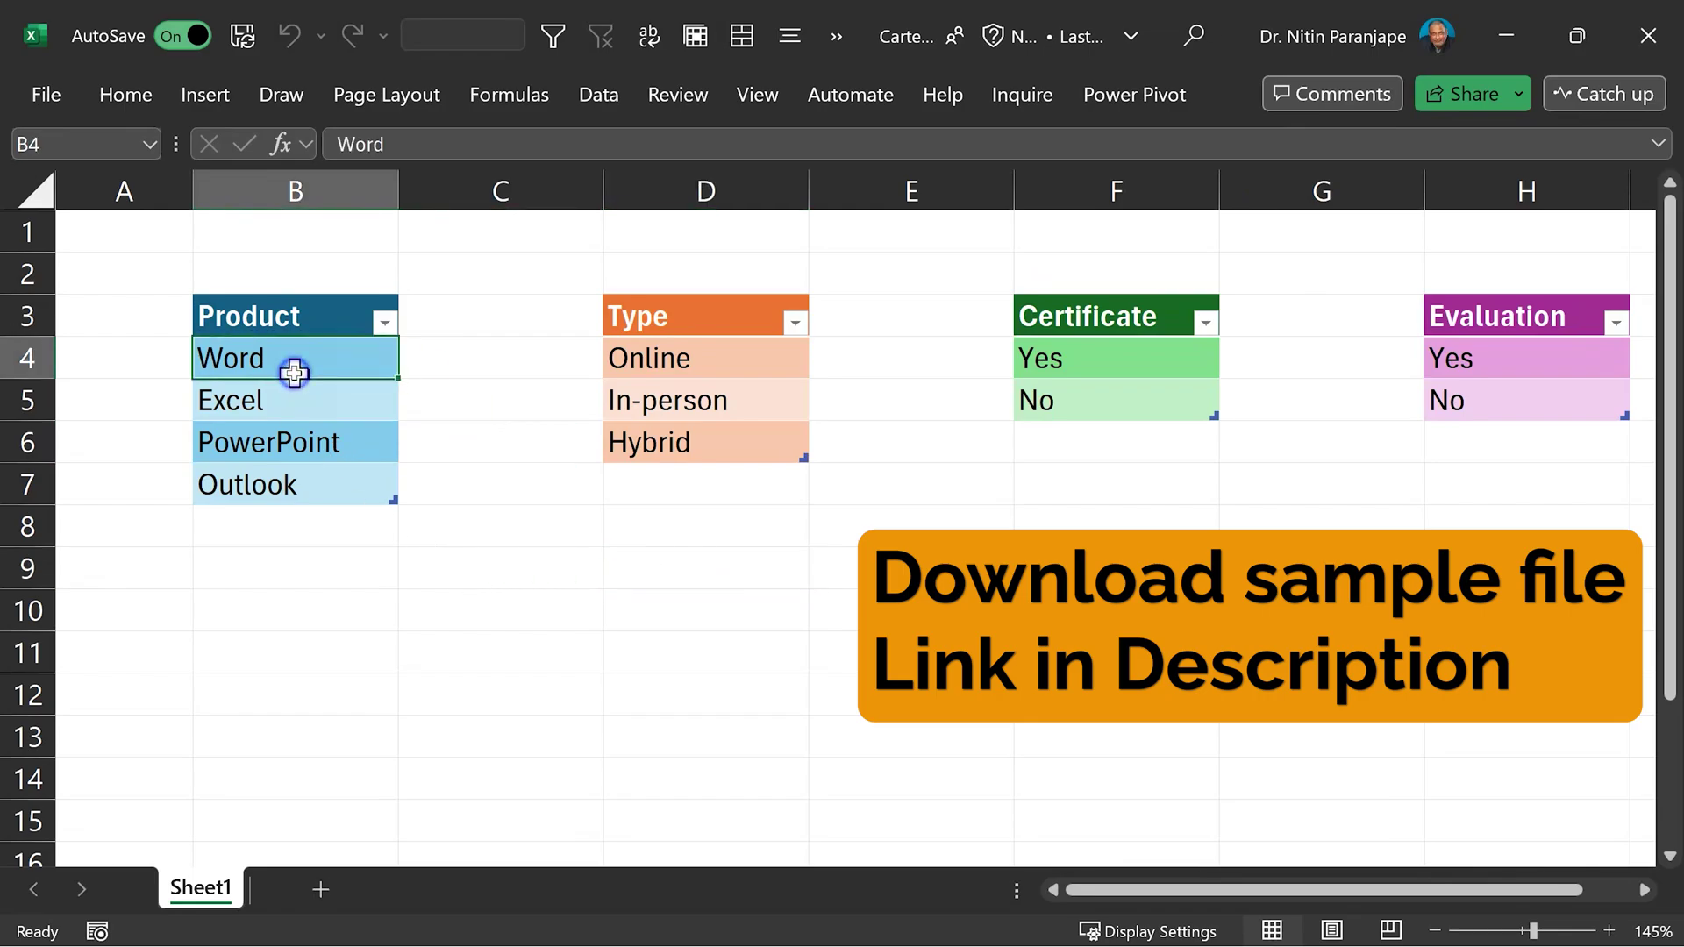
left_click(212, 81)
left_click(58, 201)
left_click(72, 338)
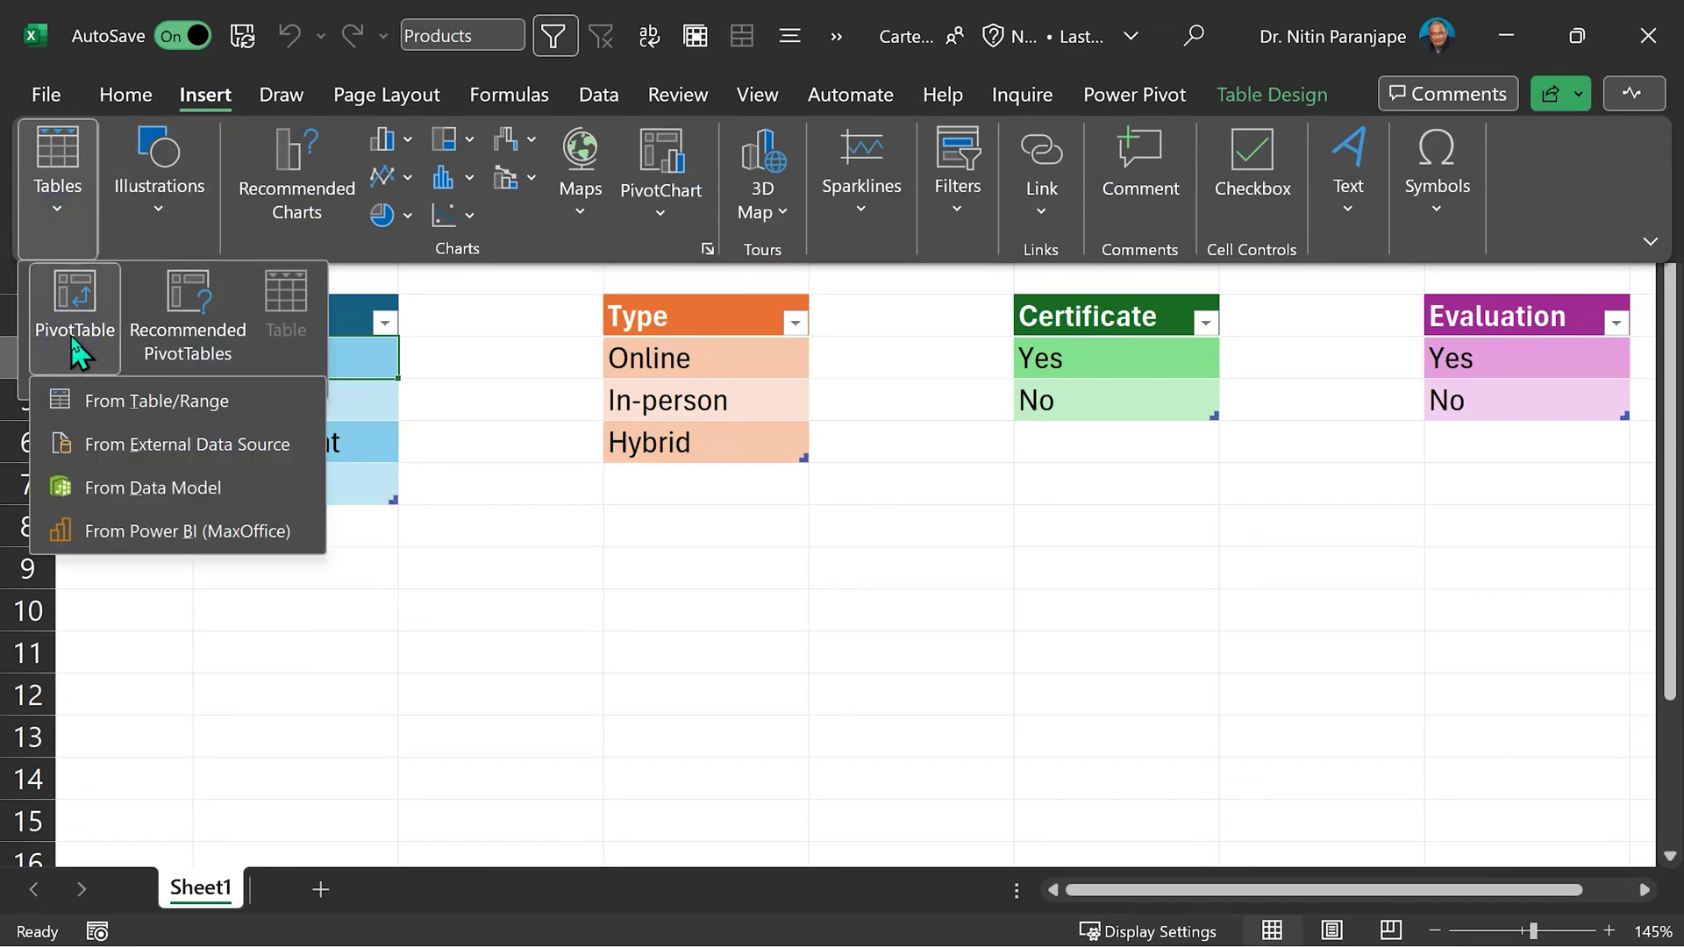
left_click(119, 400)
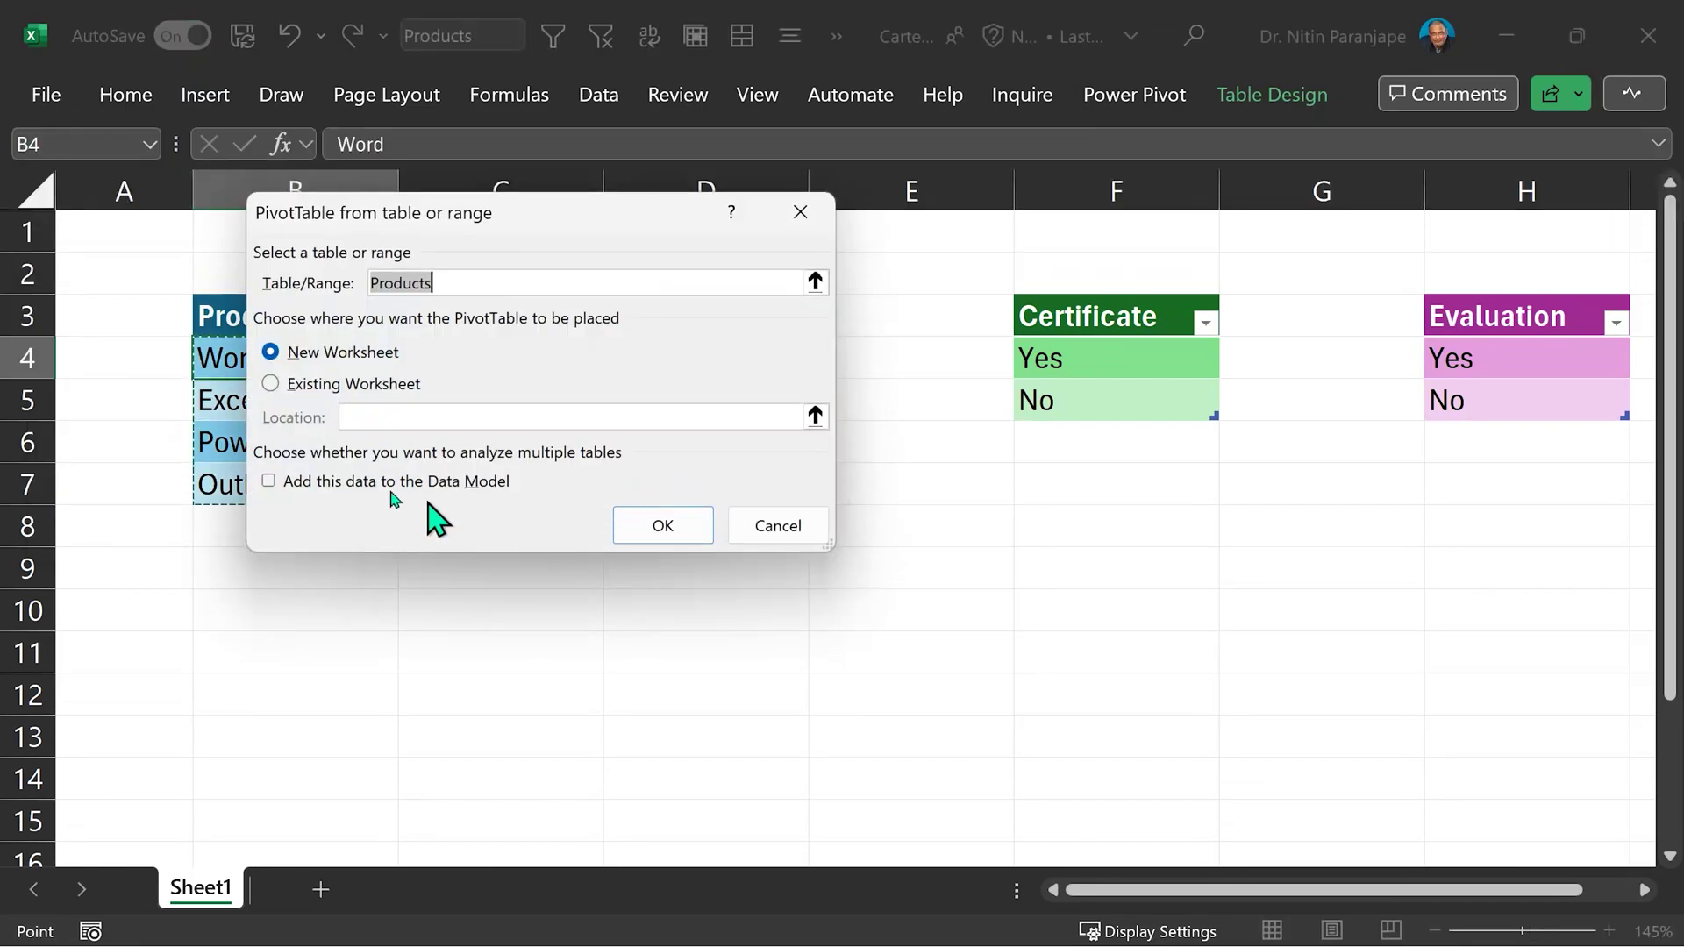
left_click(330, 482)
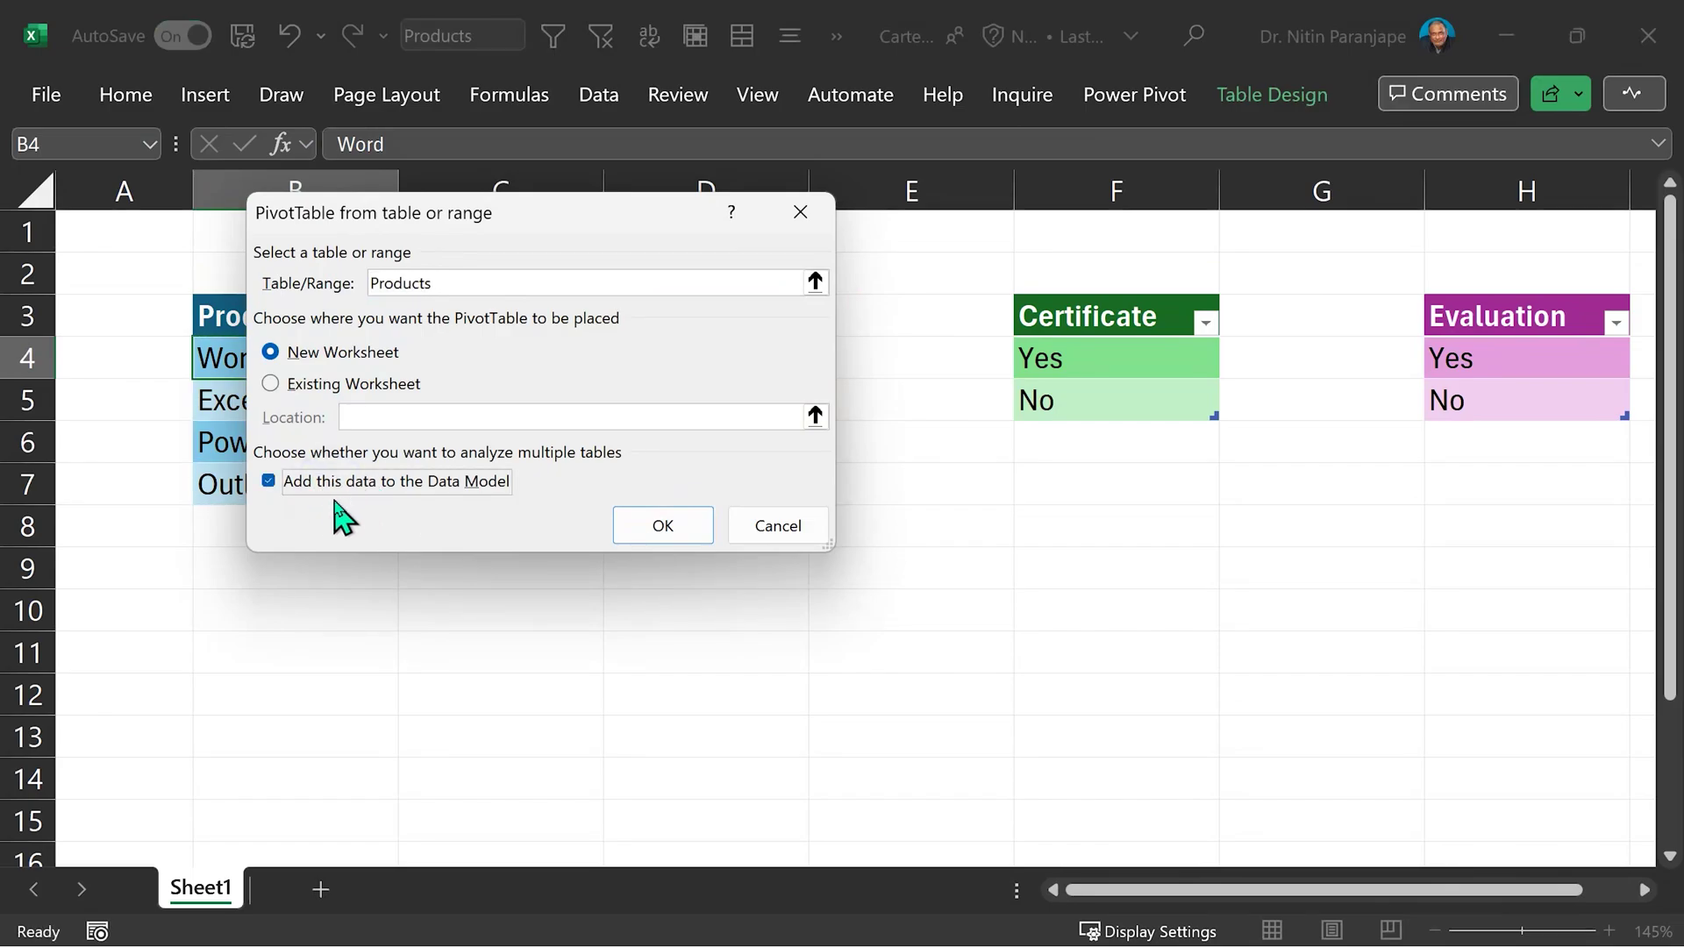
left_click(623, 526)
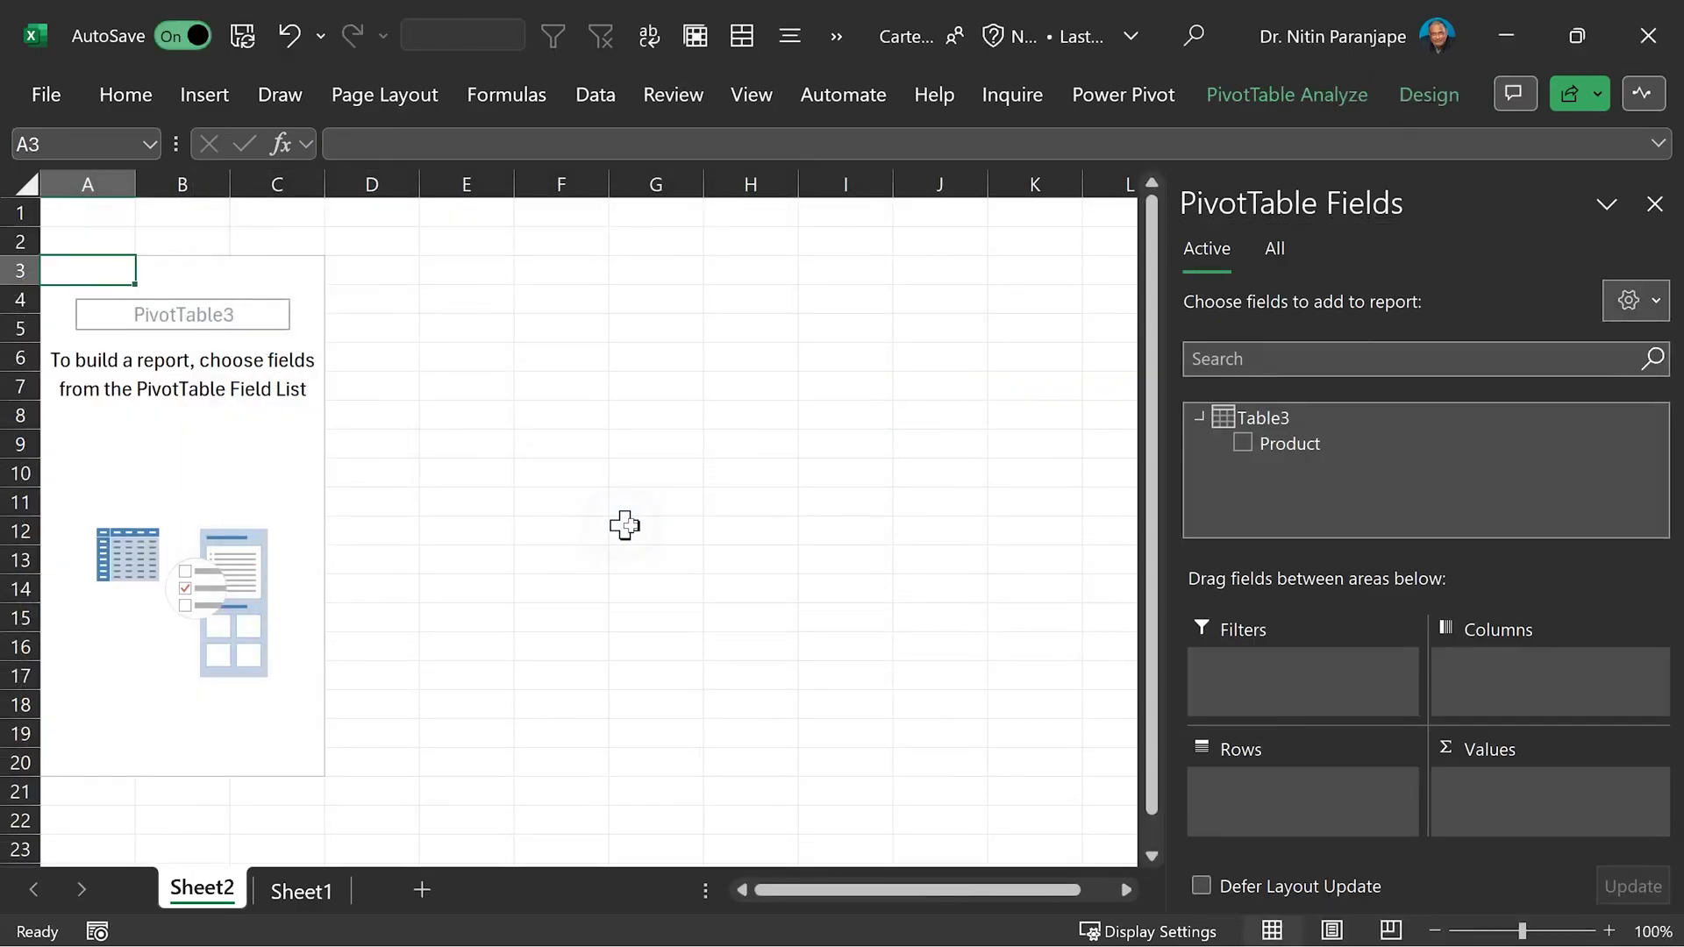
Show fields from all workbook tables in the PivotTable Fields list, with every table expanded
mouse_move(1316, 445)
double_click(1312, 419)
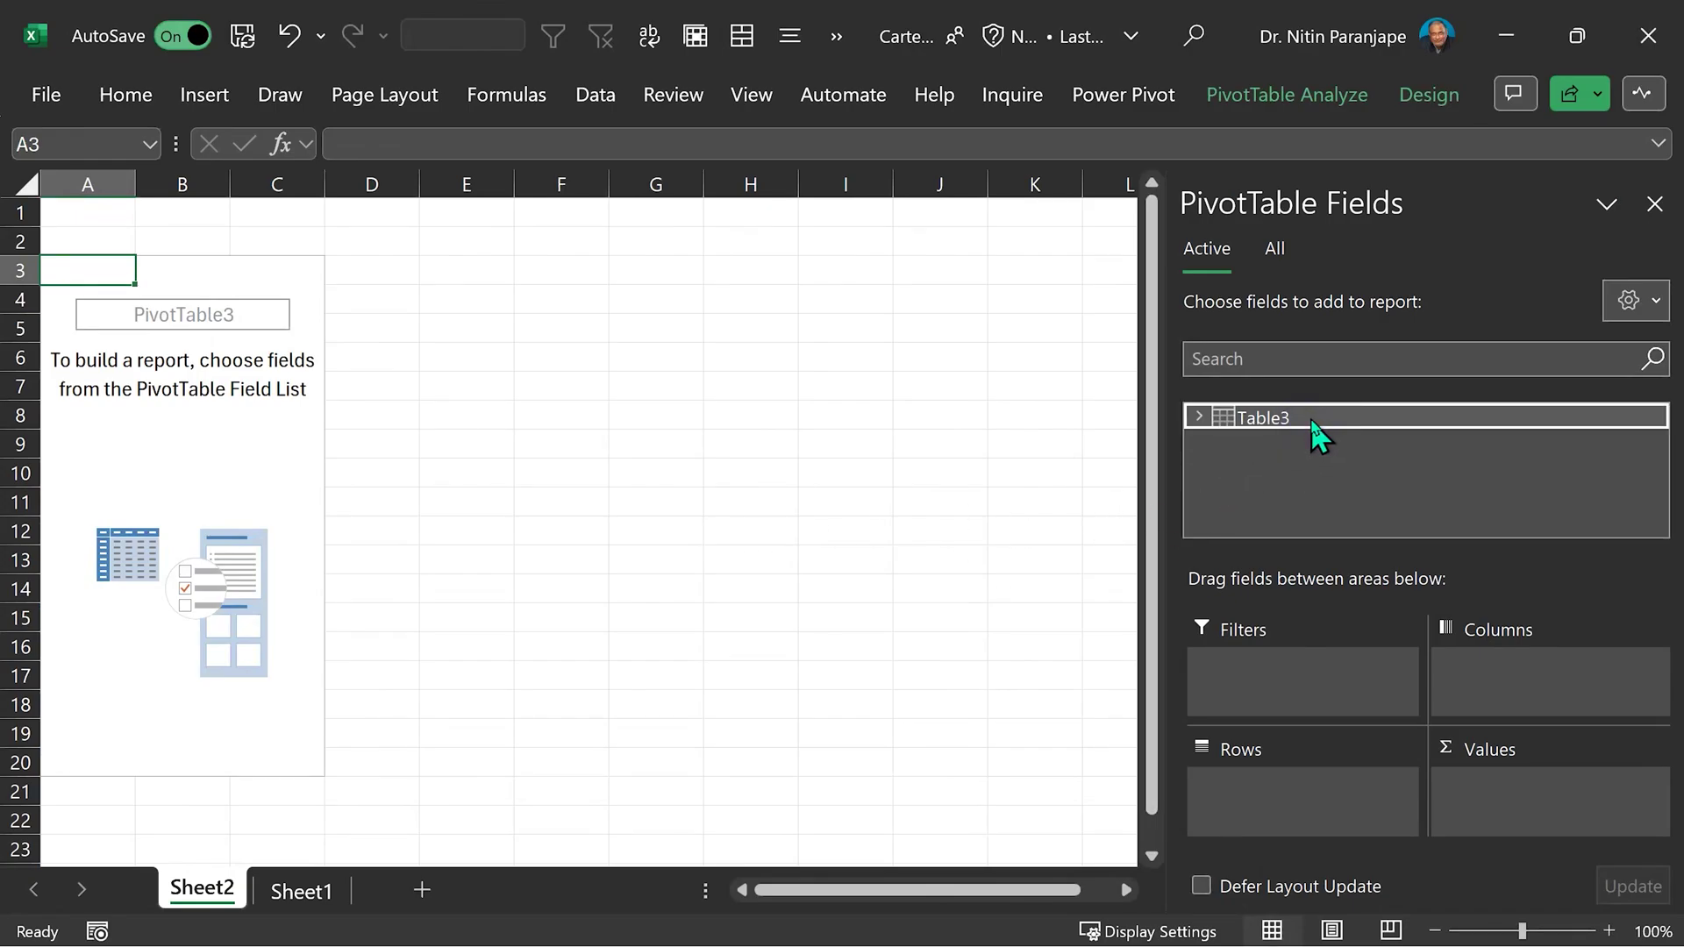
left_click(1199, 417)
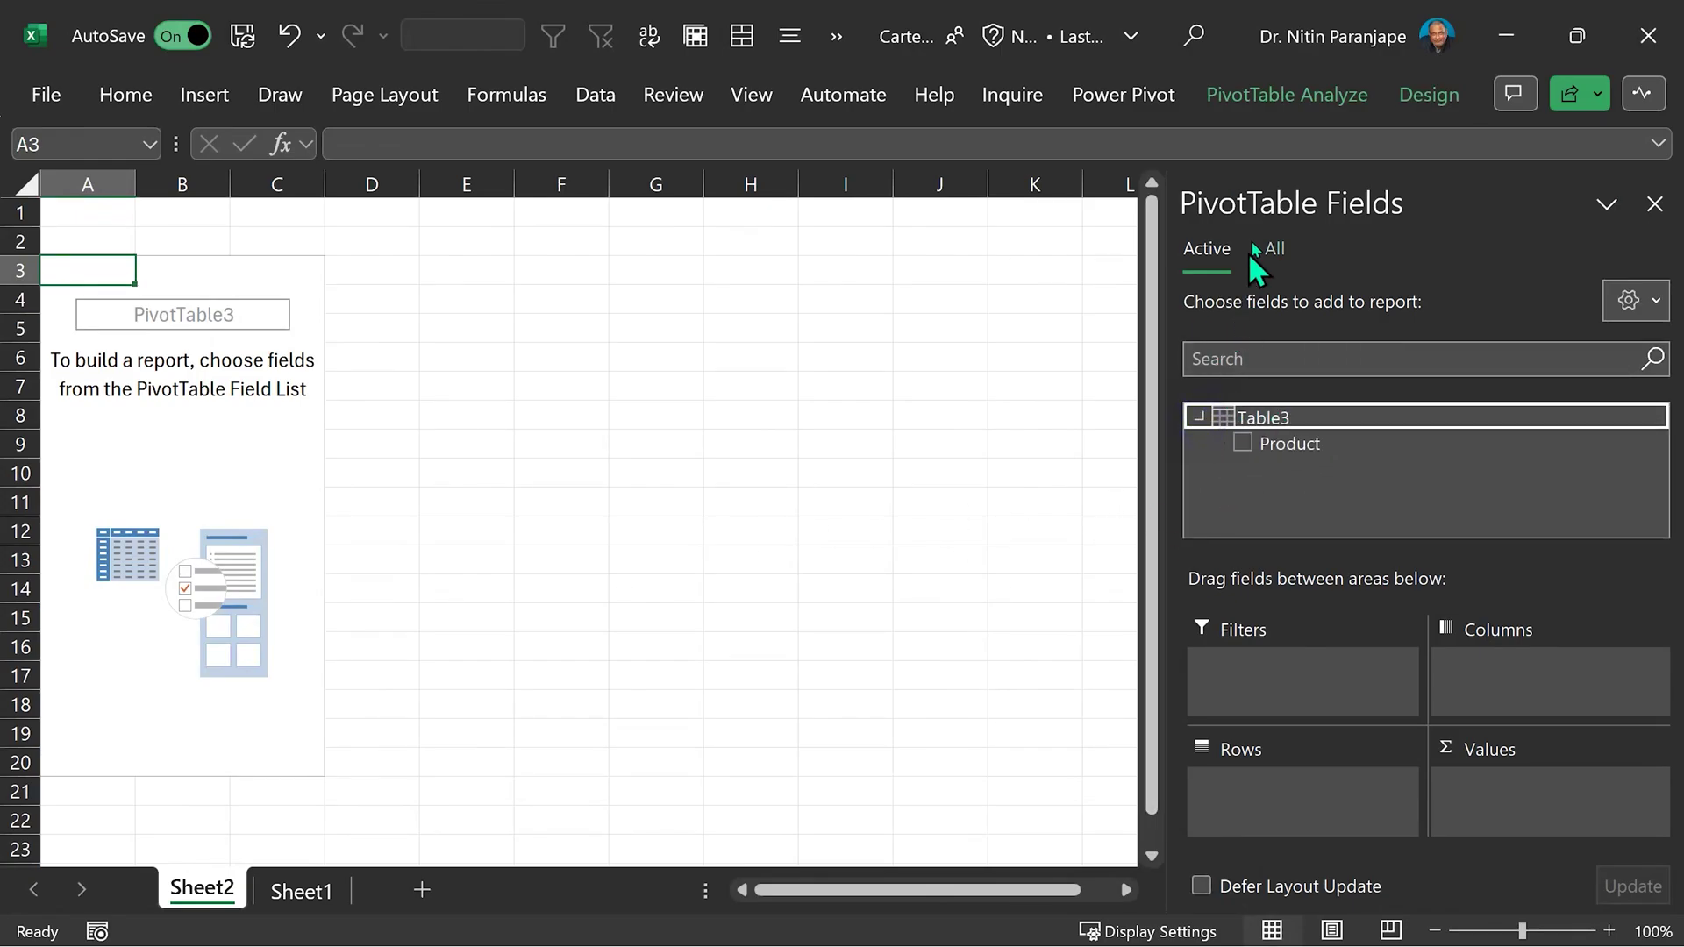
left_click(1286, 246)
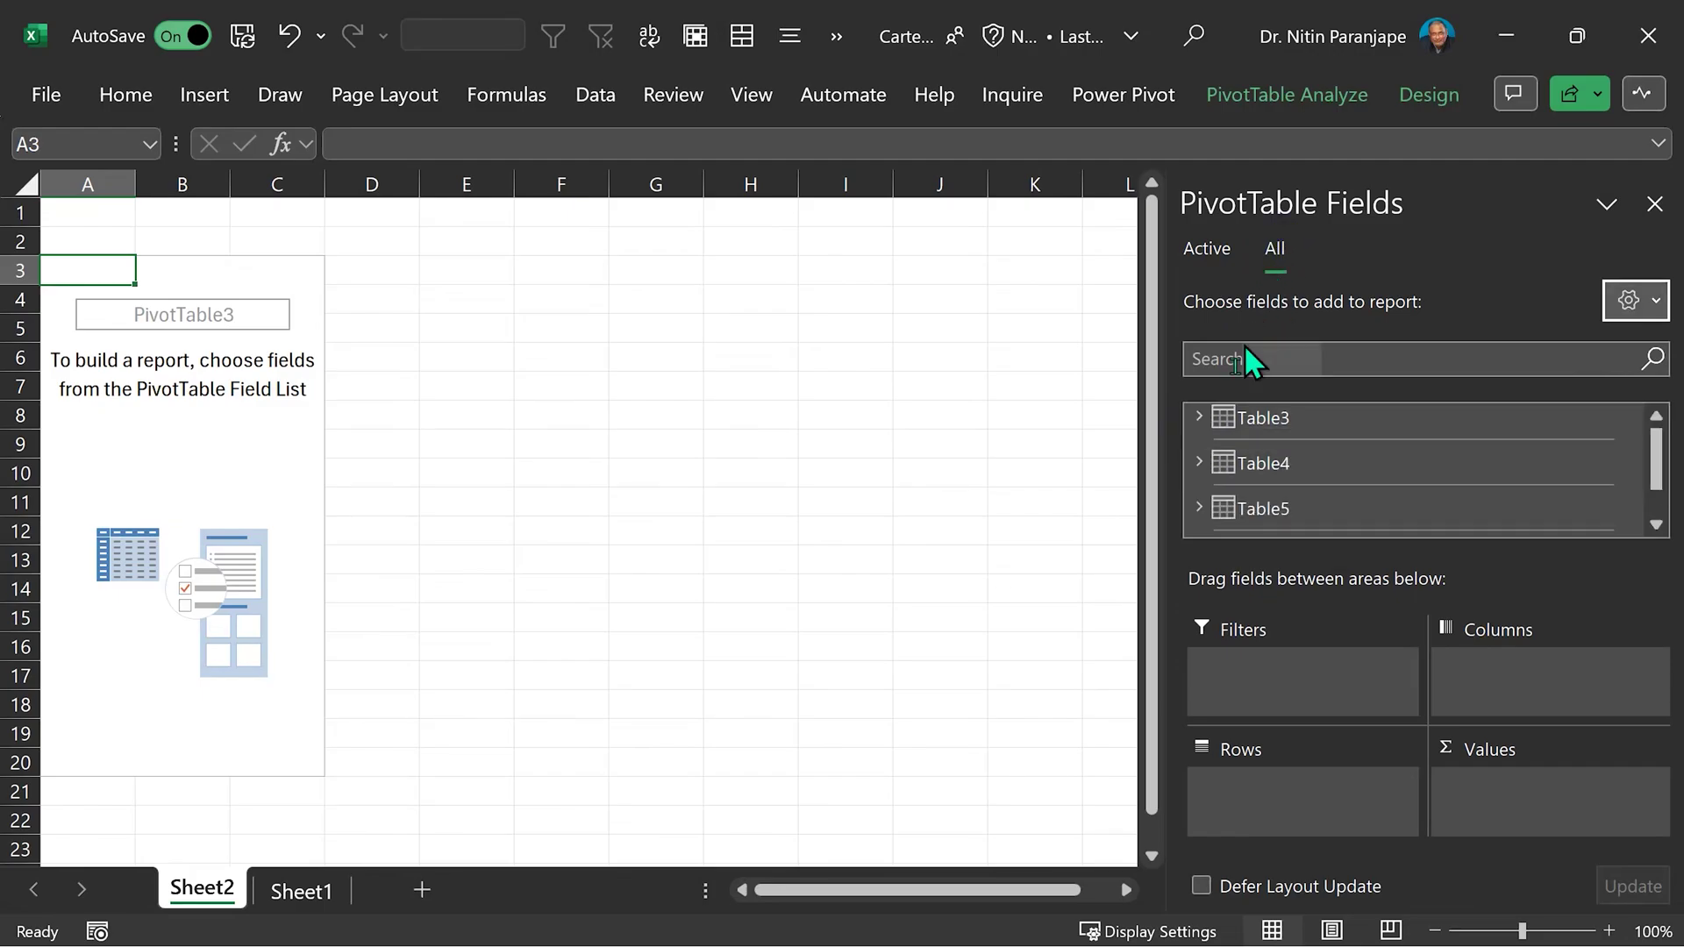
left_click(1629, 301)
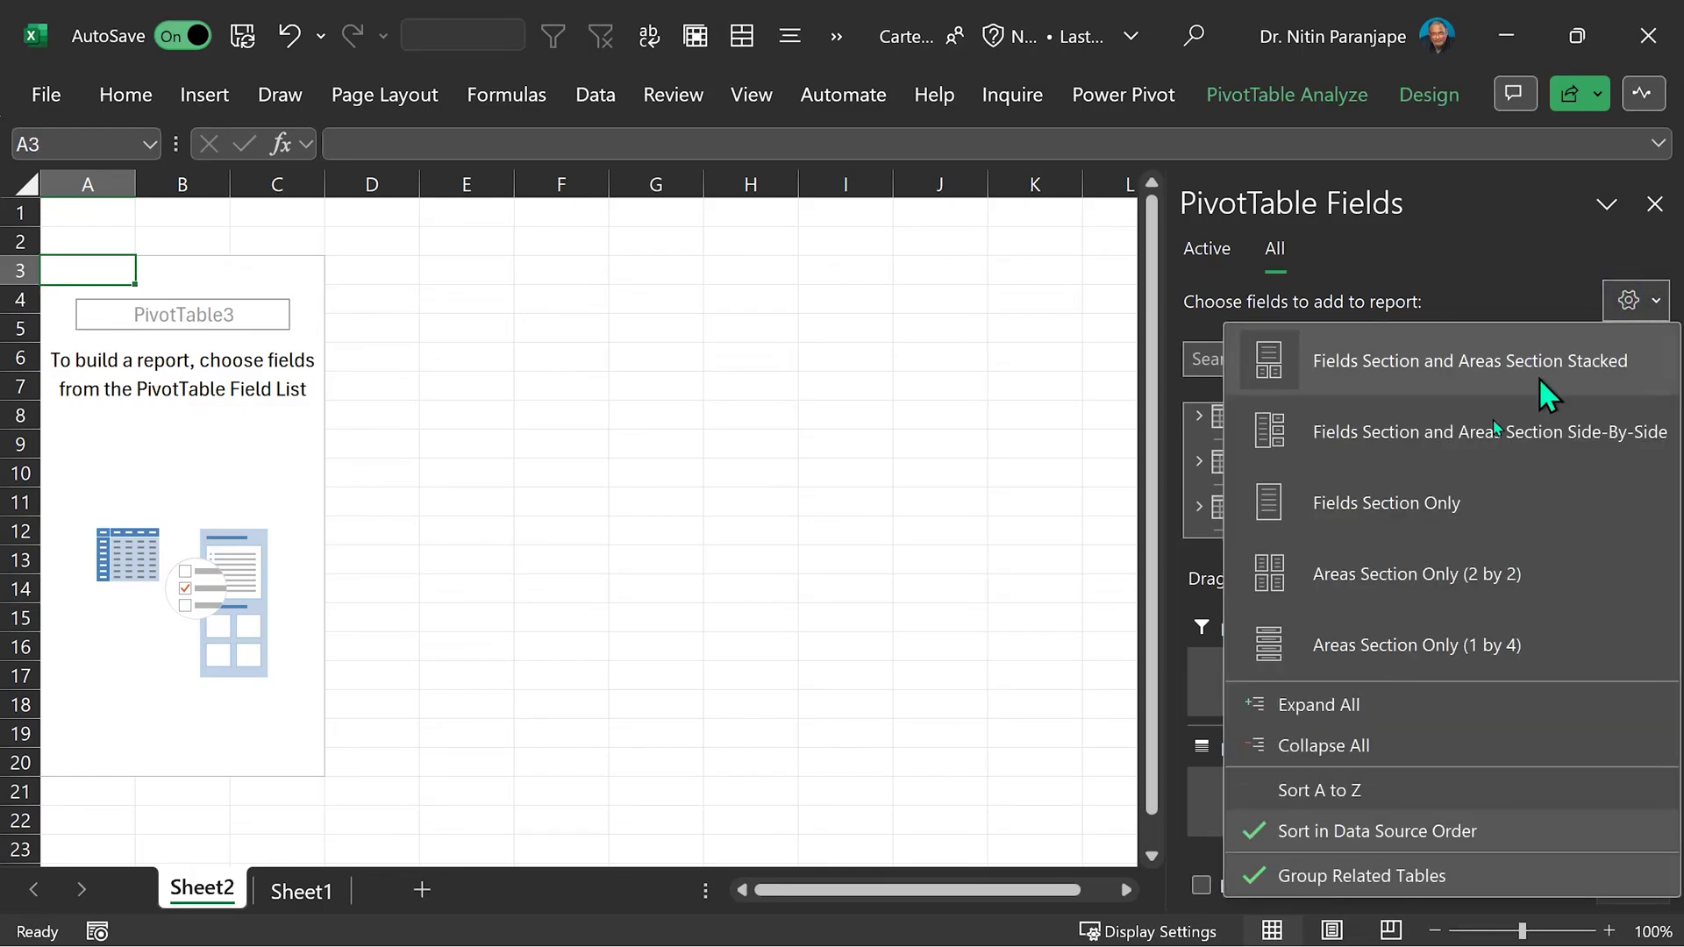
left_click(1307, 707)
Add Product, Type, Certificate and Evaluation to the pivot rows
mouse_move(1289, 444)
left_click(1241, 443)
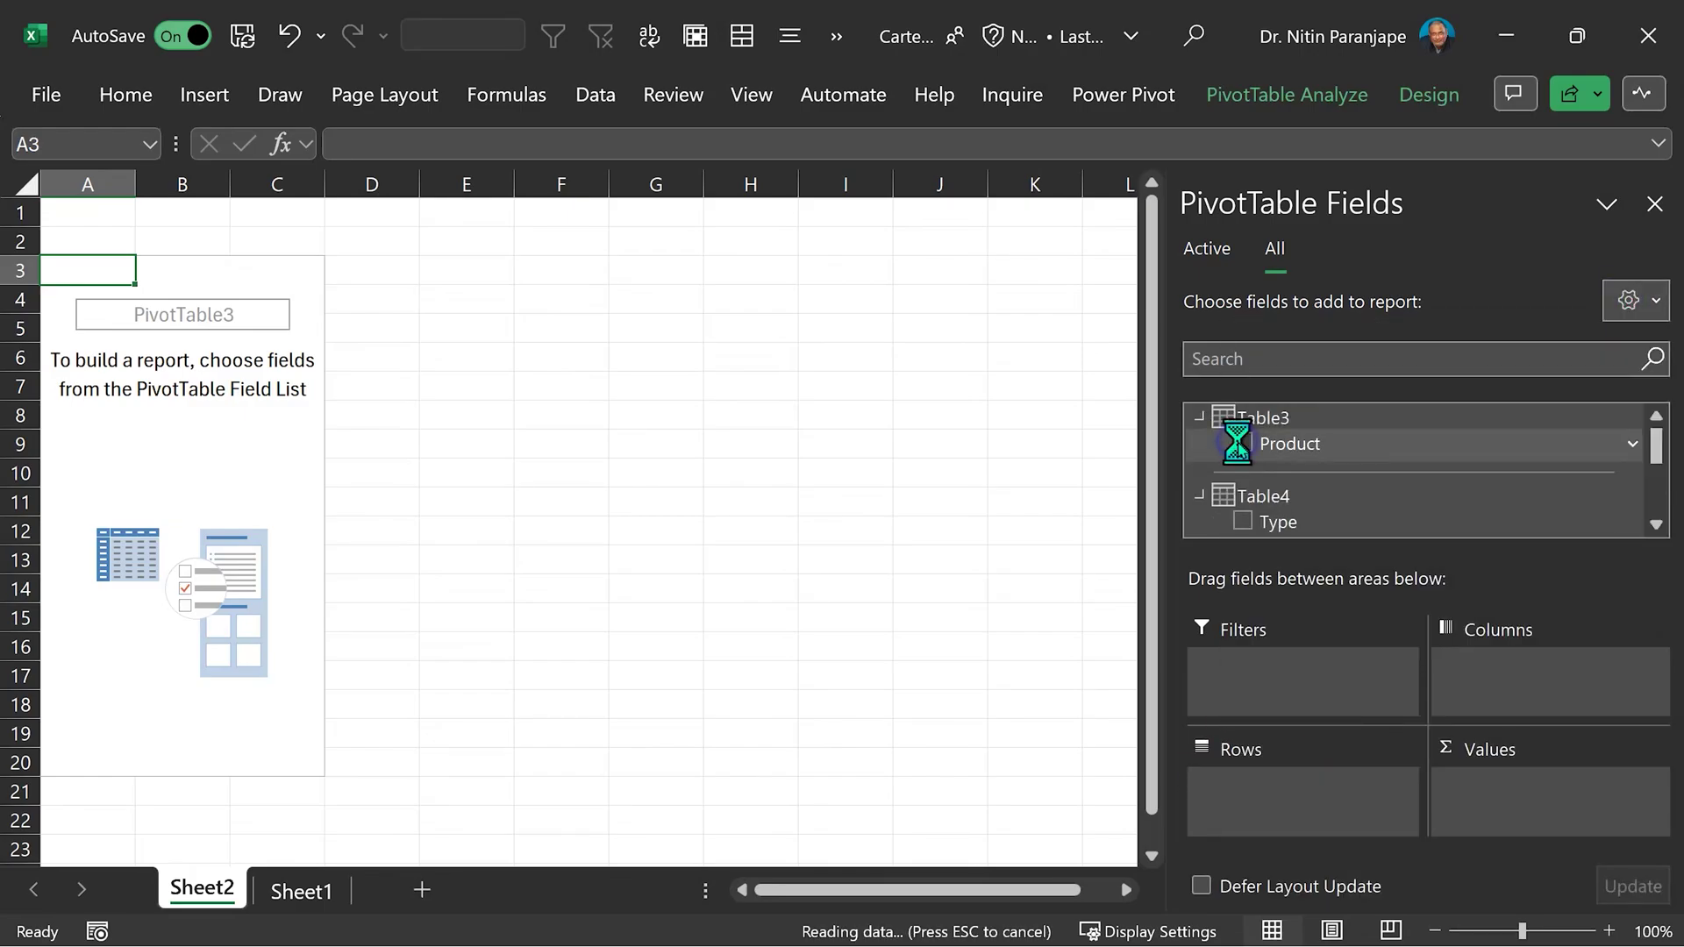
left_click(1244, 521)
scroll(1247, 524, "down", 1)
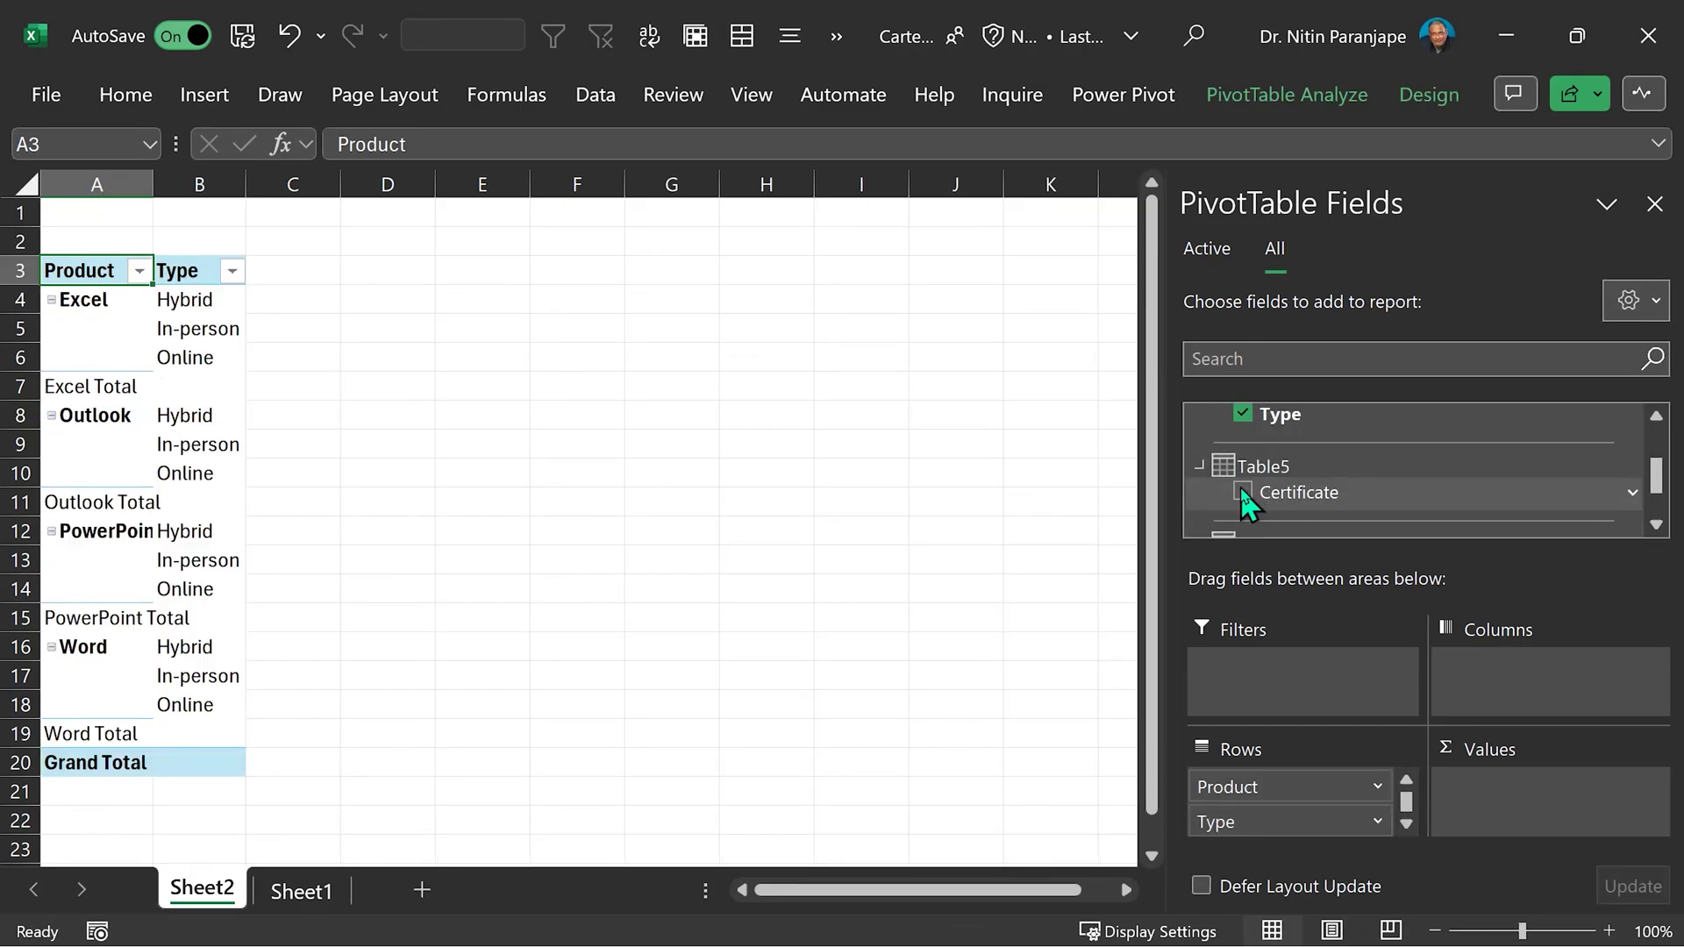
left_click(1242, 492)
scroll(1245, 513, "down", 1)
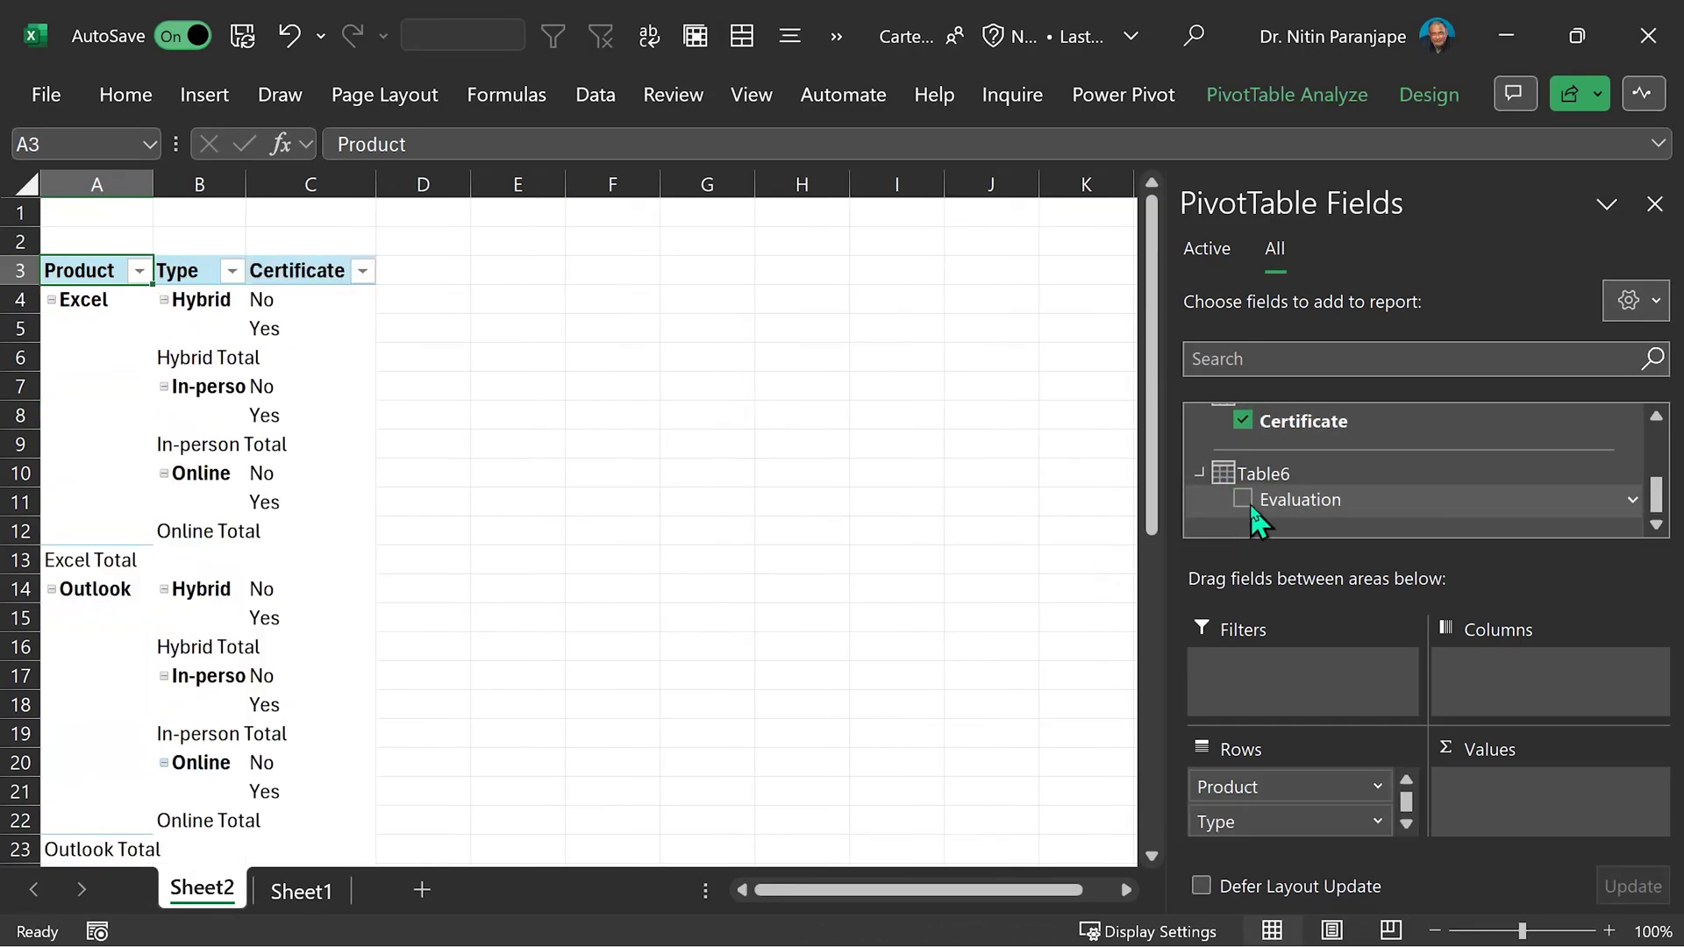
left_click(1246, 497)
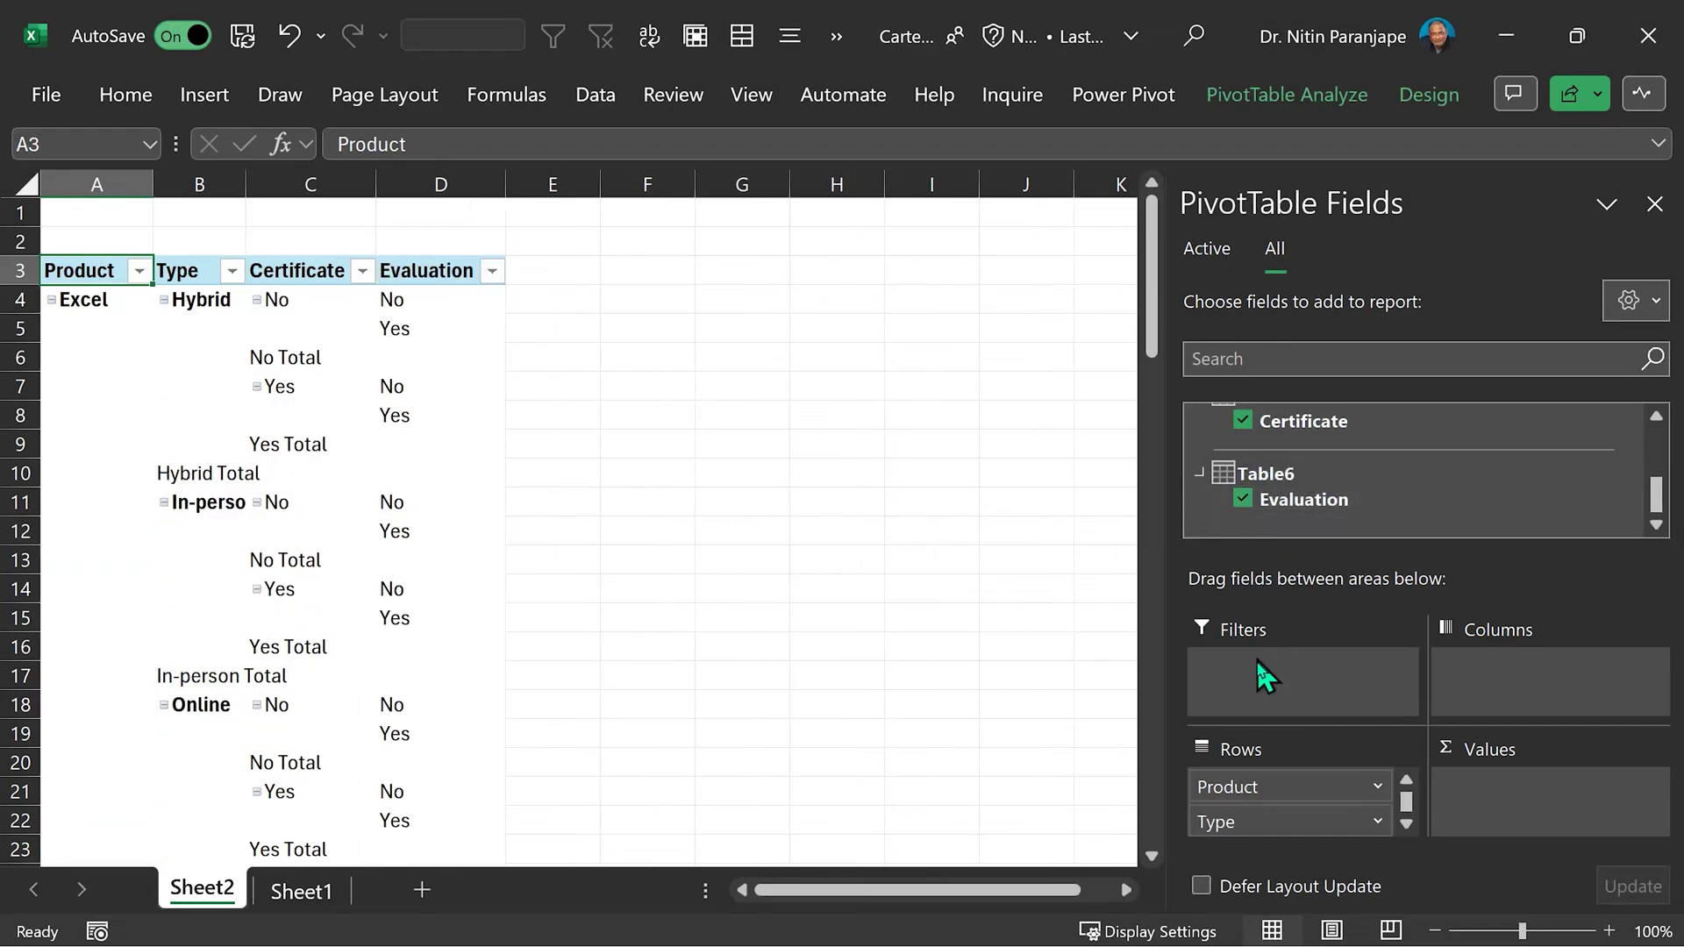
Switch the pivot table's report layout to Tabular Form
left_click(1429, 97)
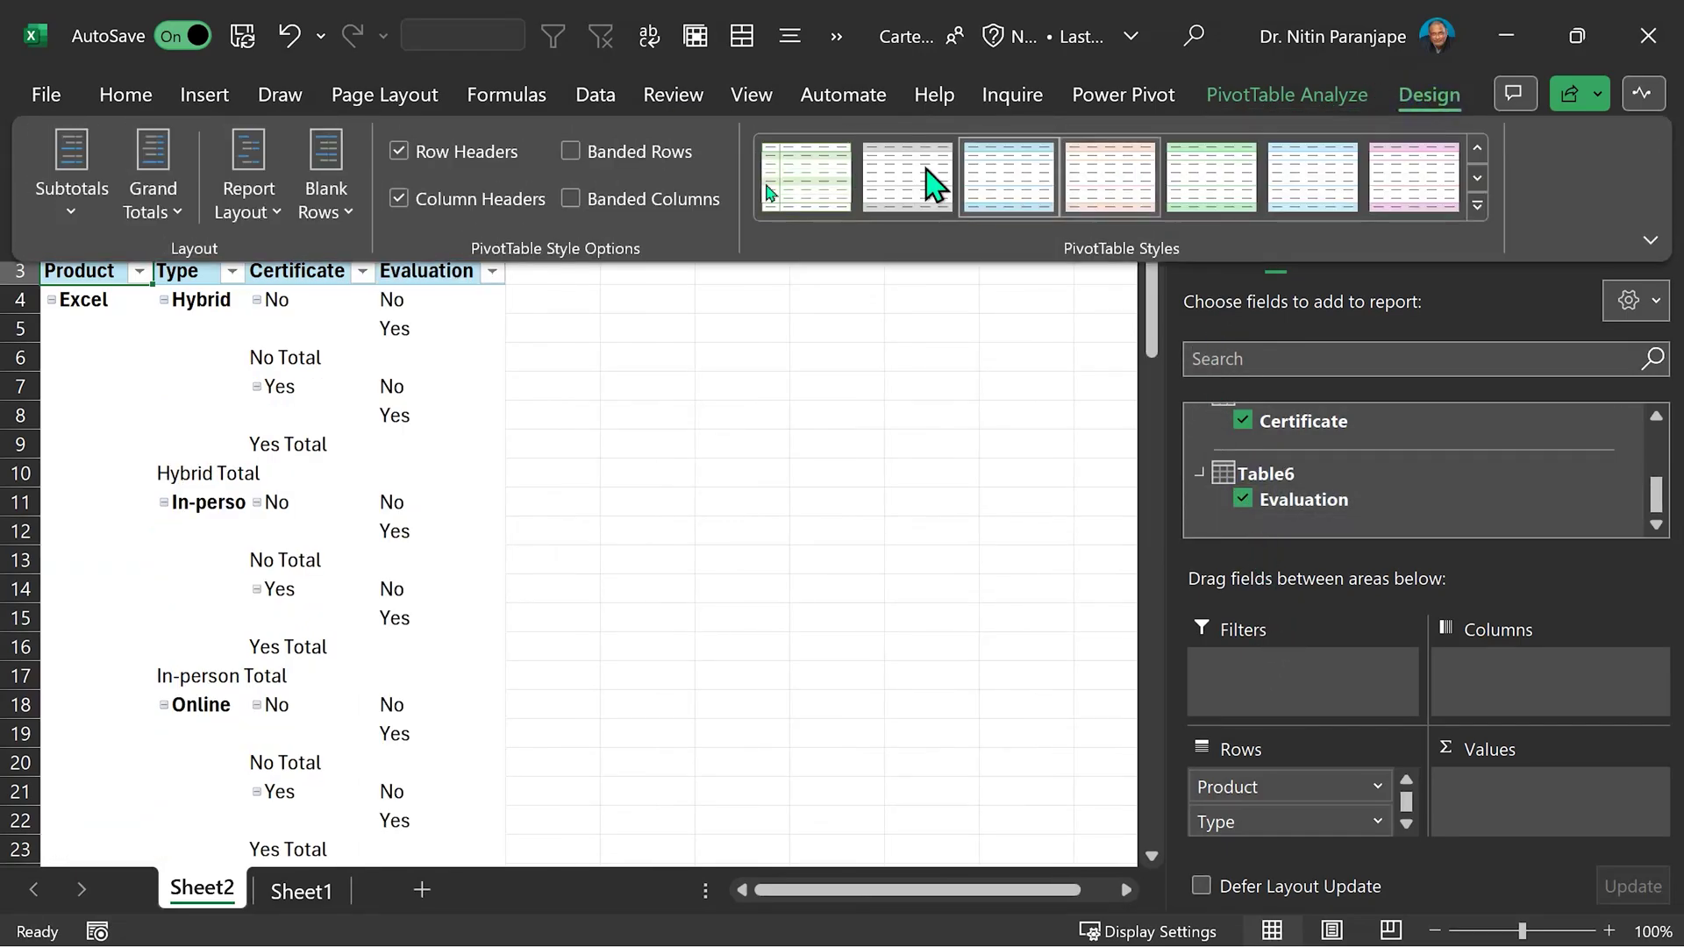
left_click(278, 188)
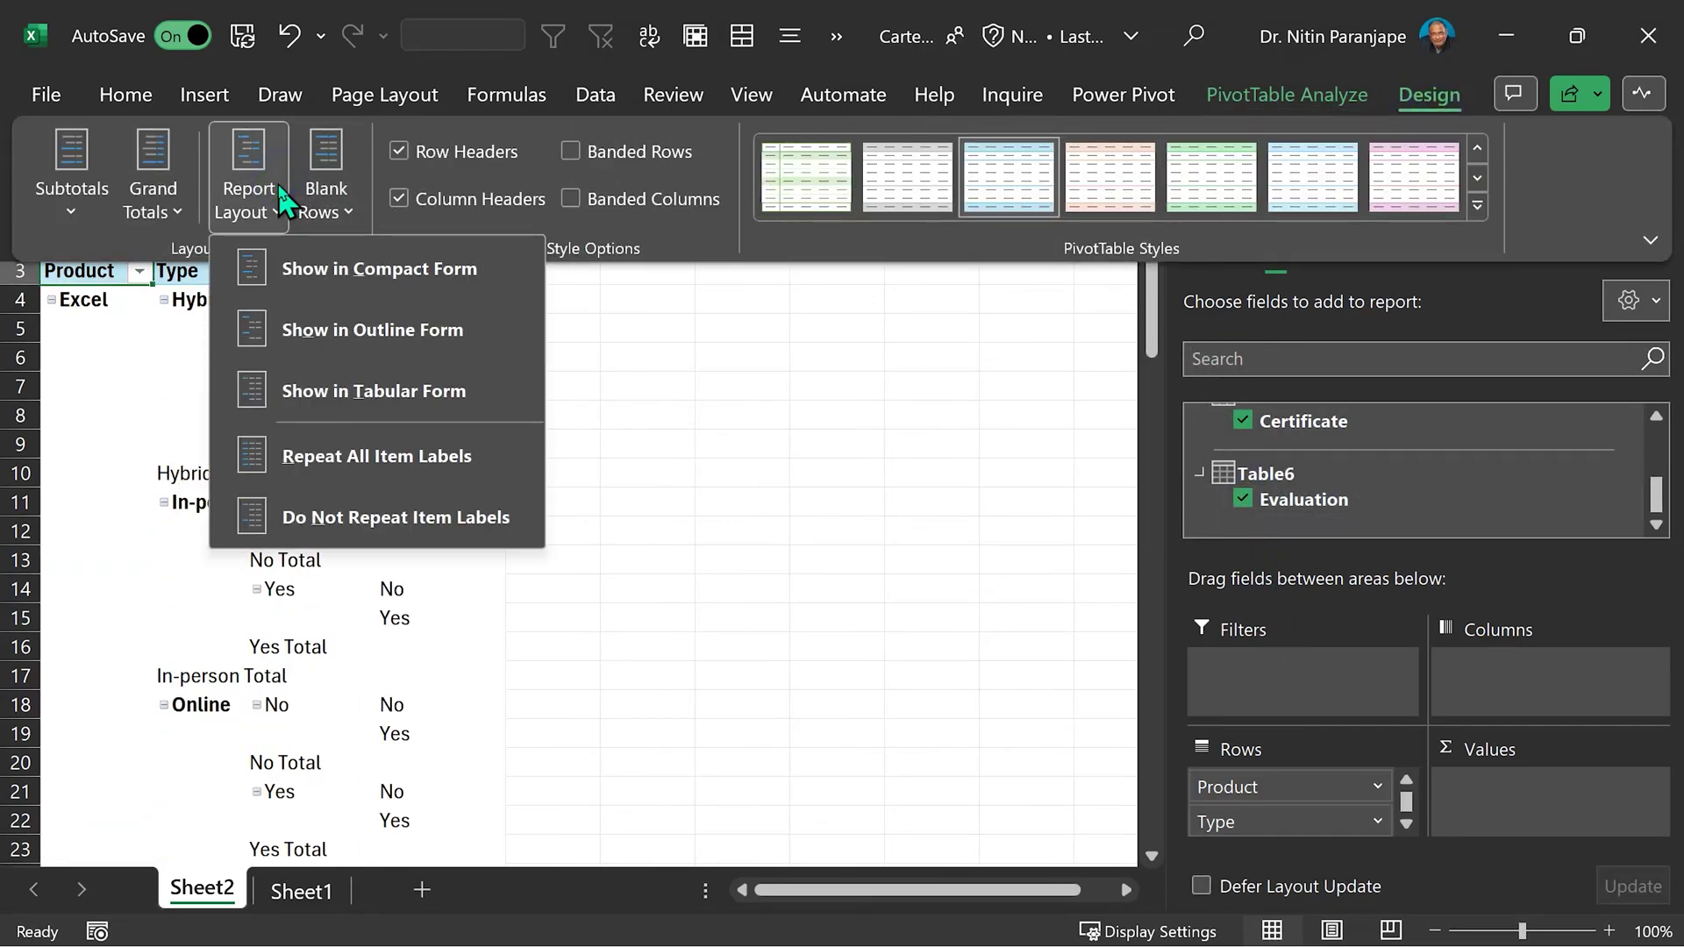
left_click(295, 265)
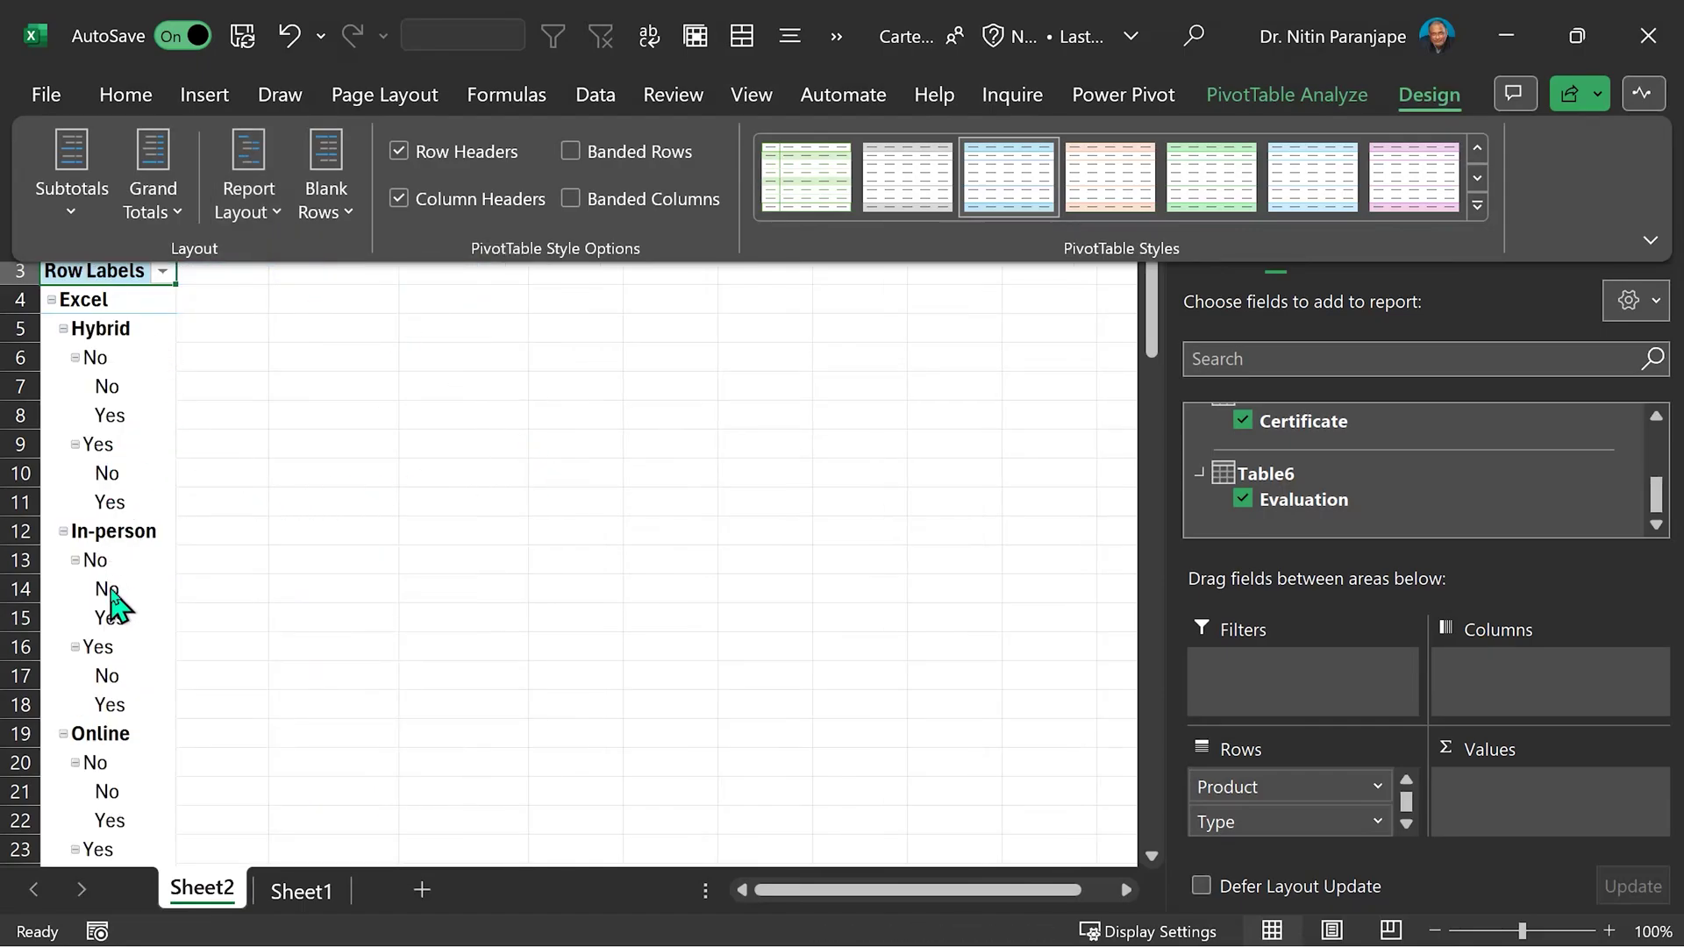
left_click(240, 208)
left_click(290, 386)
Hide all subtotals and repeat item labels on every pivot row
left_click(81, 200)
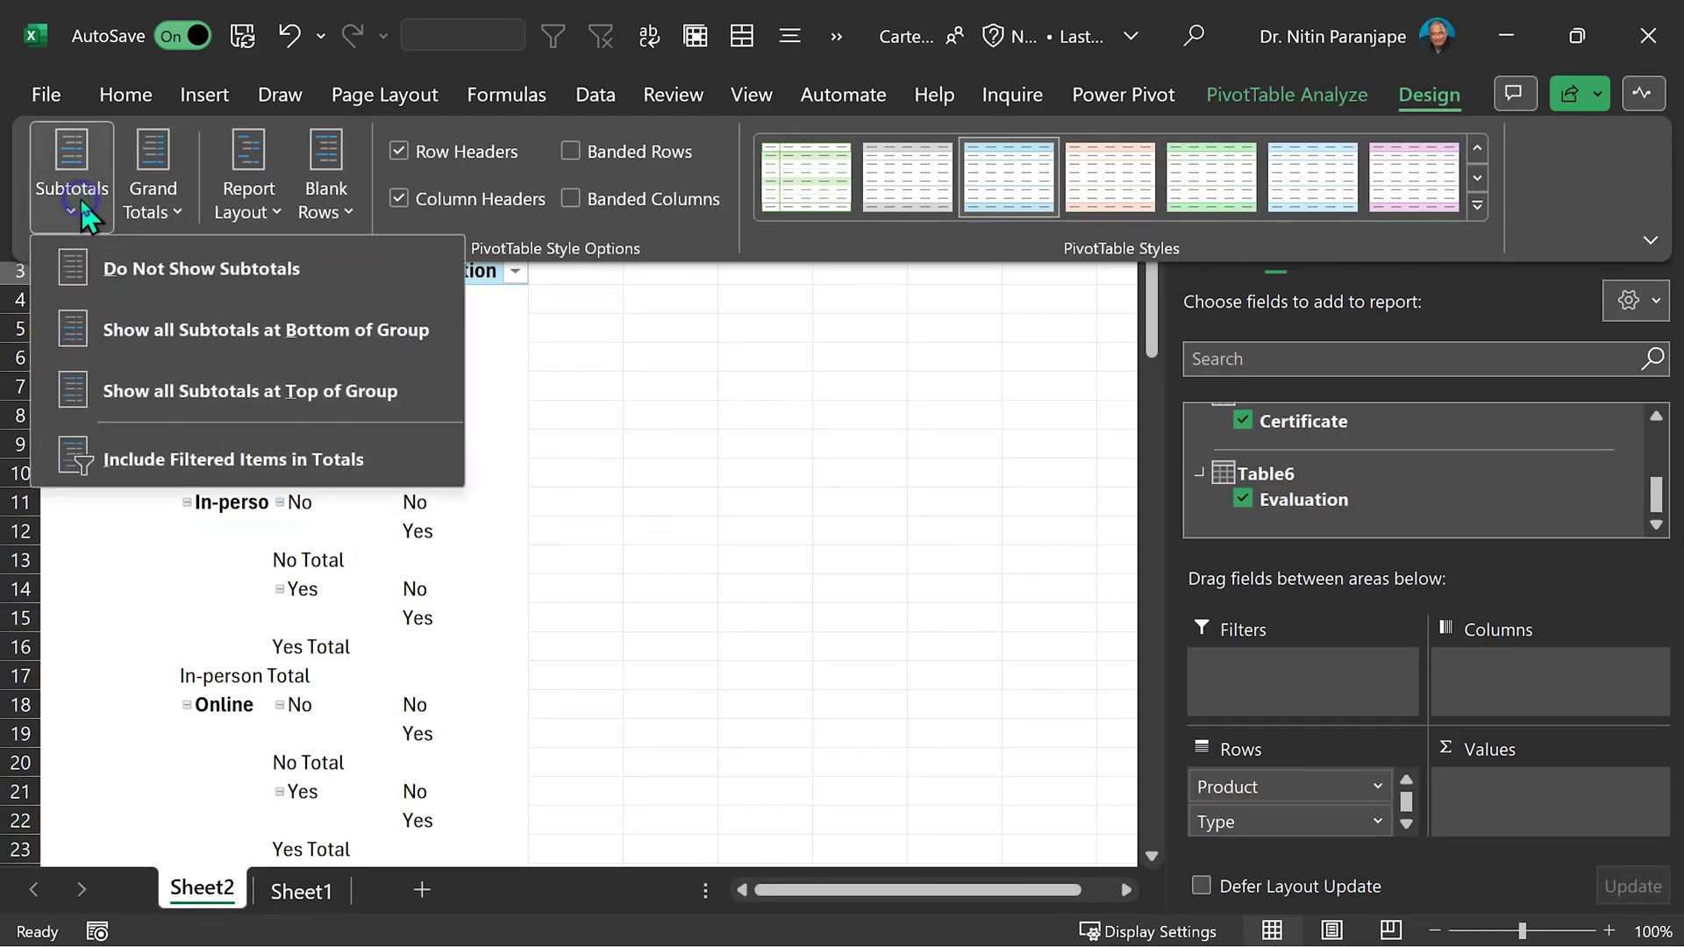
left_click(107, 271)
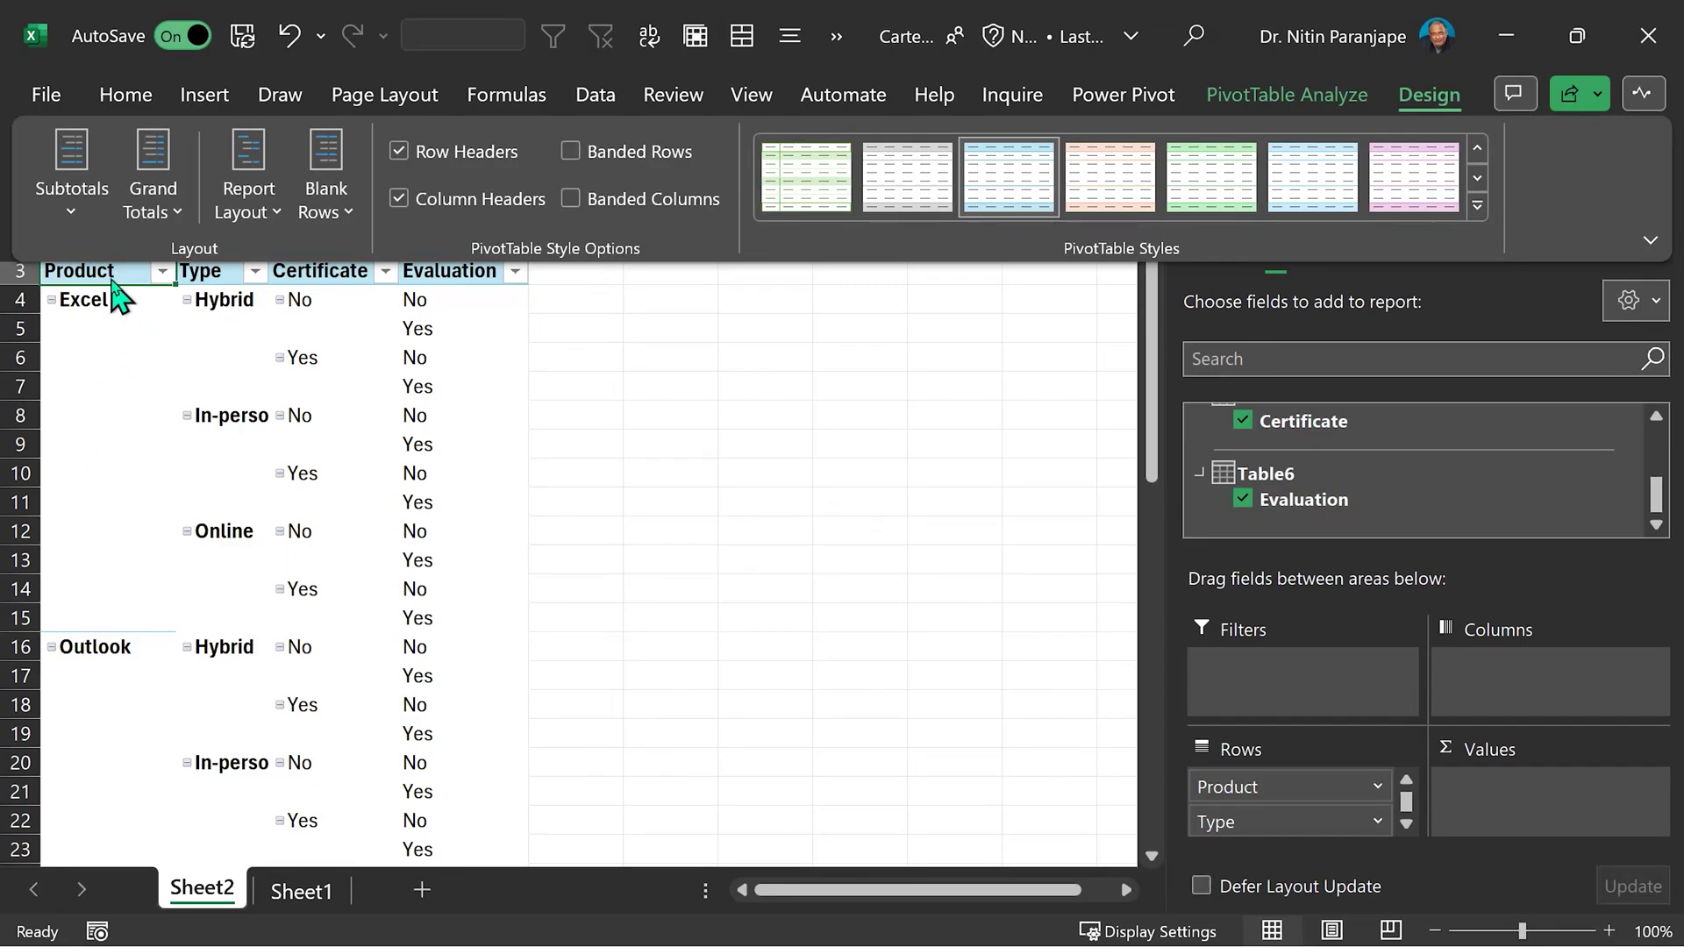
left_click(242, 203)
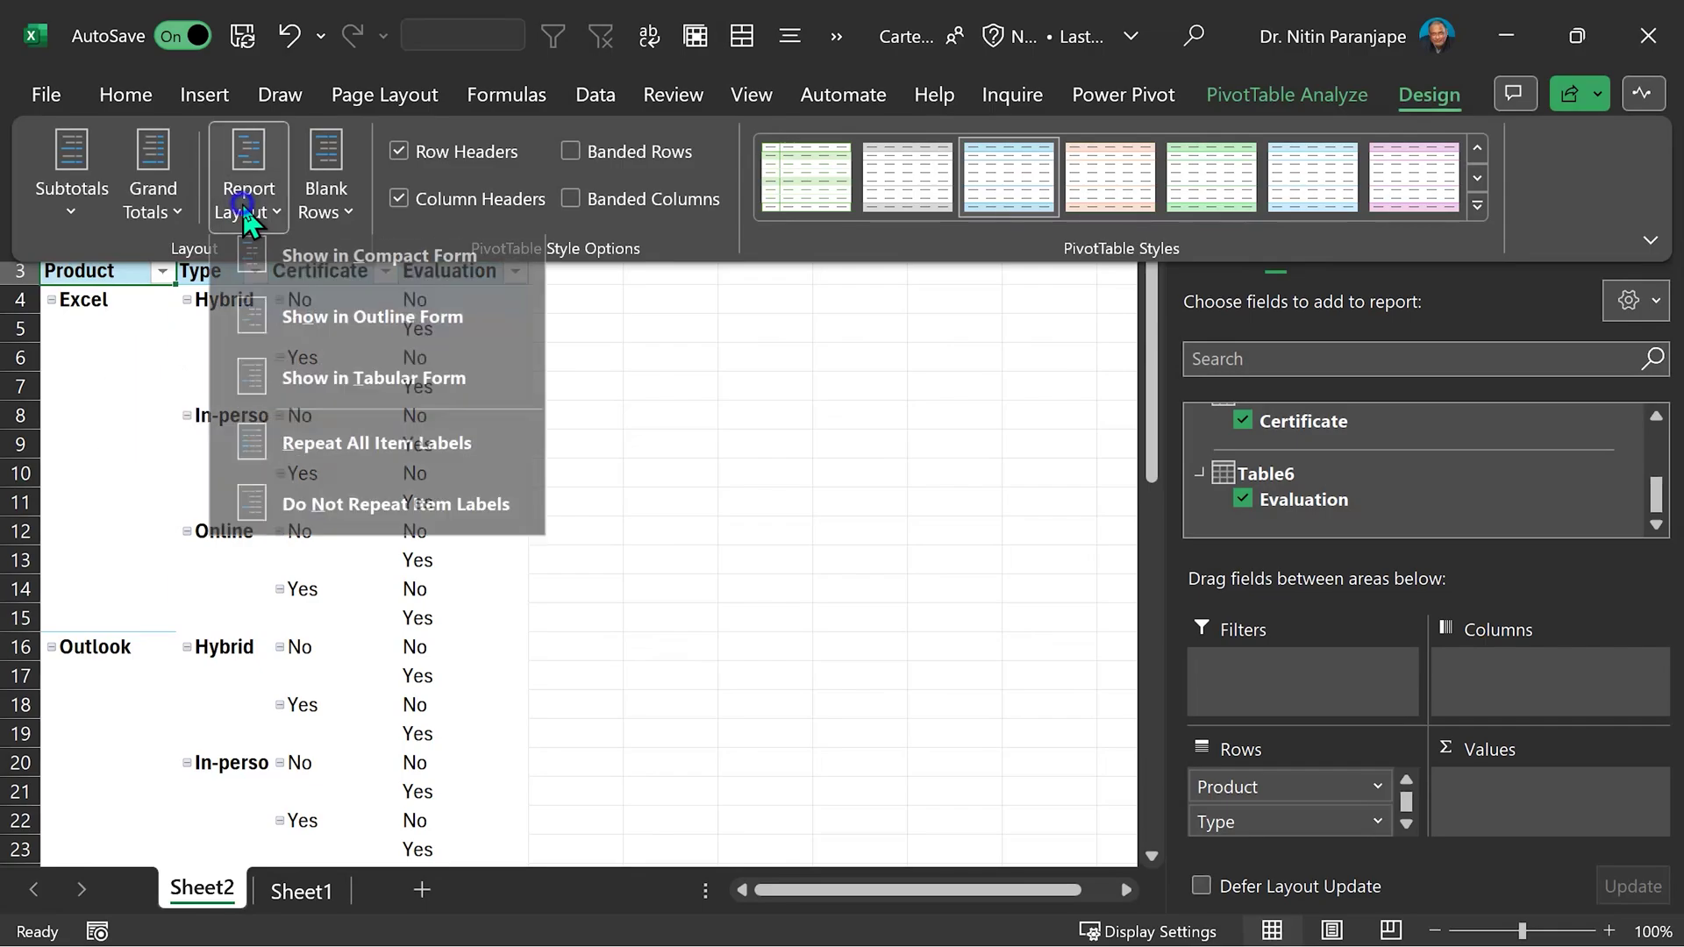
left_click(340, 473)
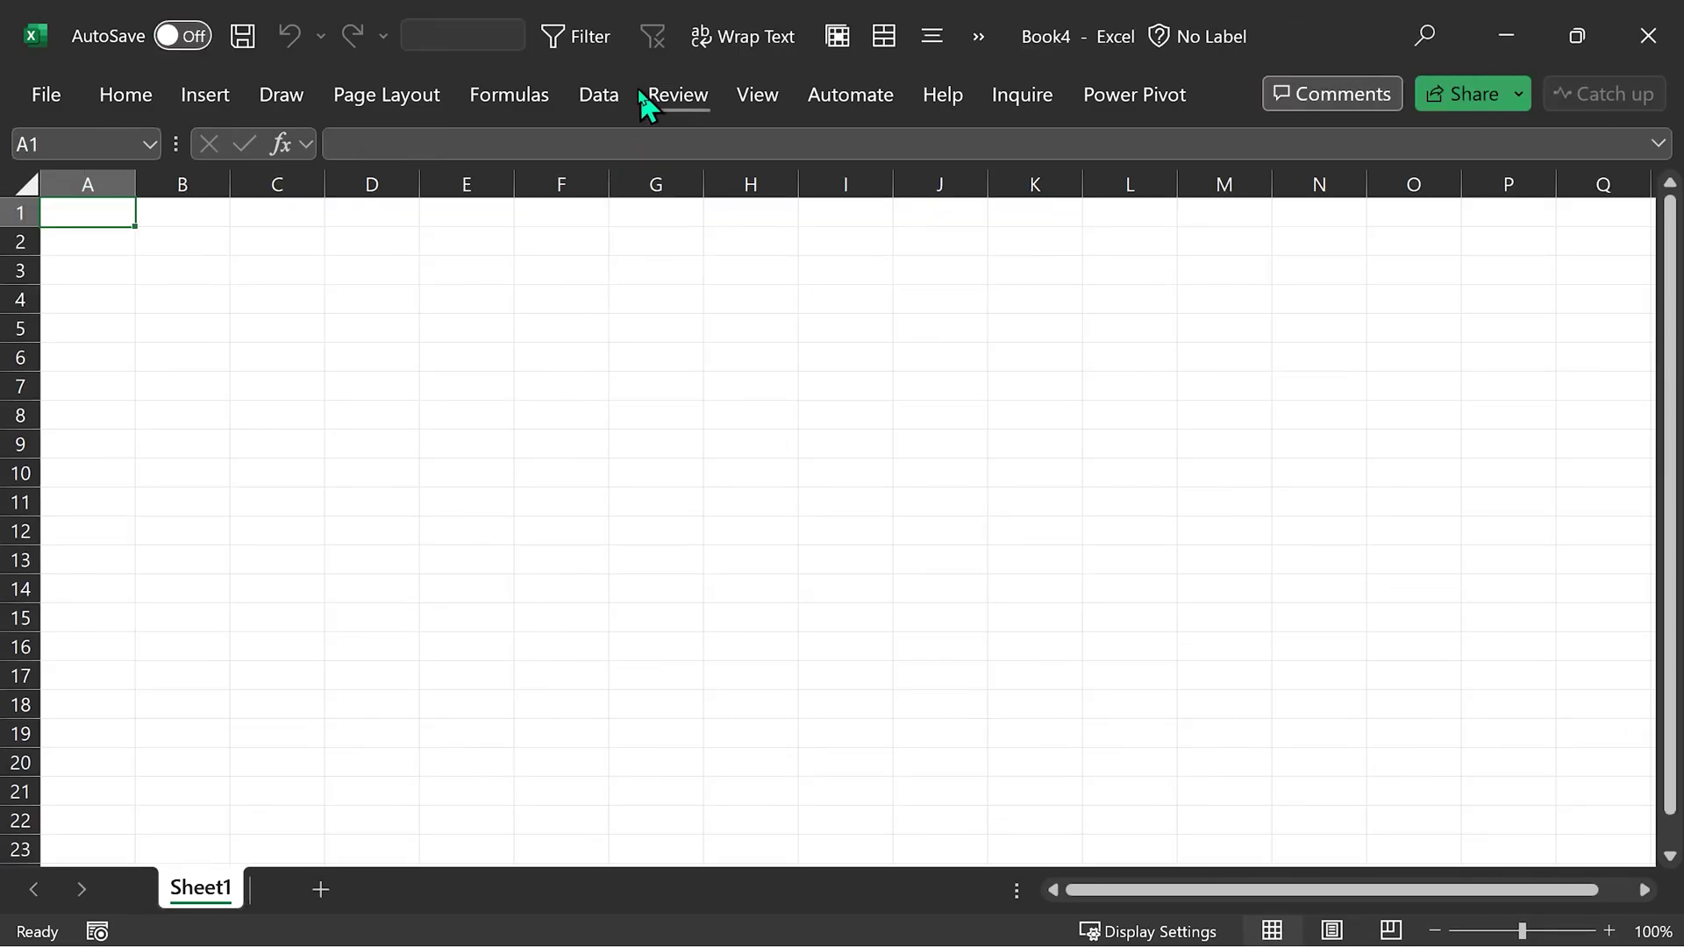
Select the Certificates, Evaluations, Products and Types tables from Cartesian product.xlsx for import
left_click(617, 96)
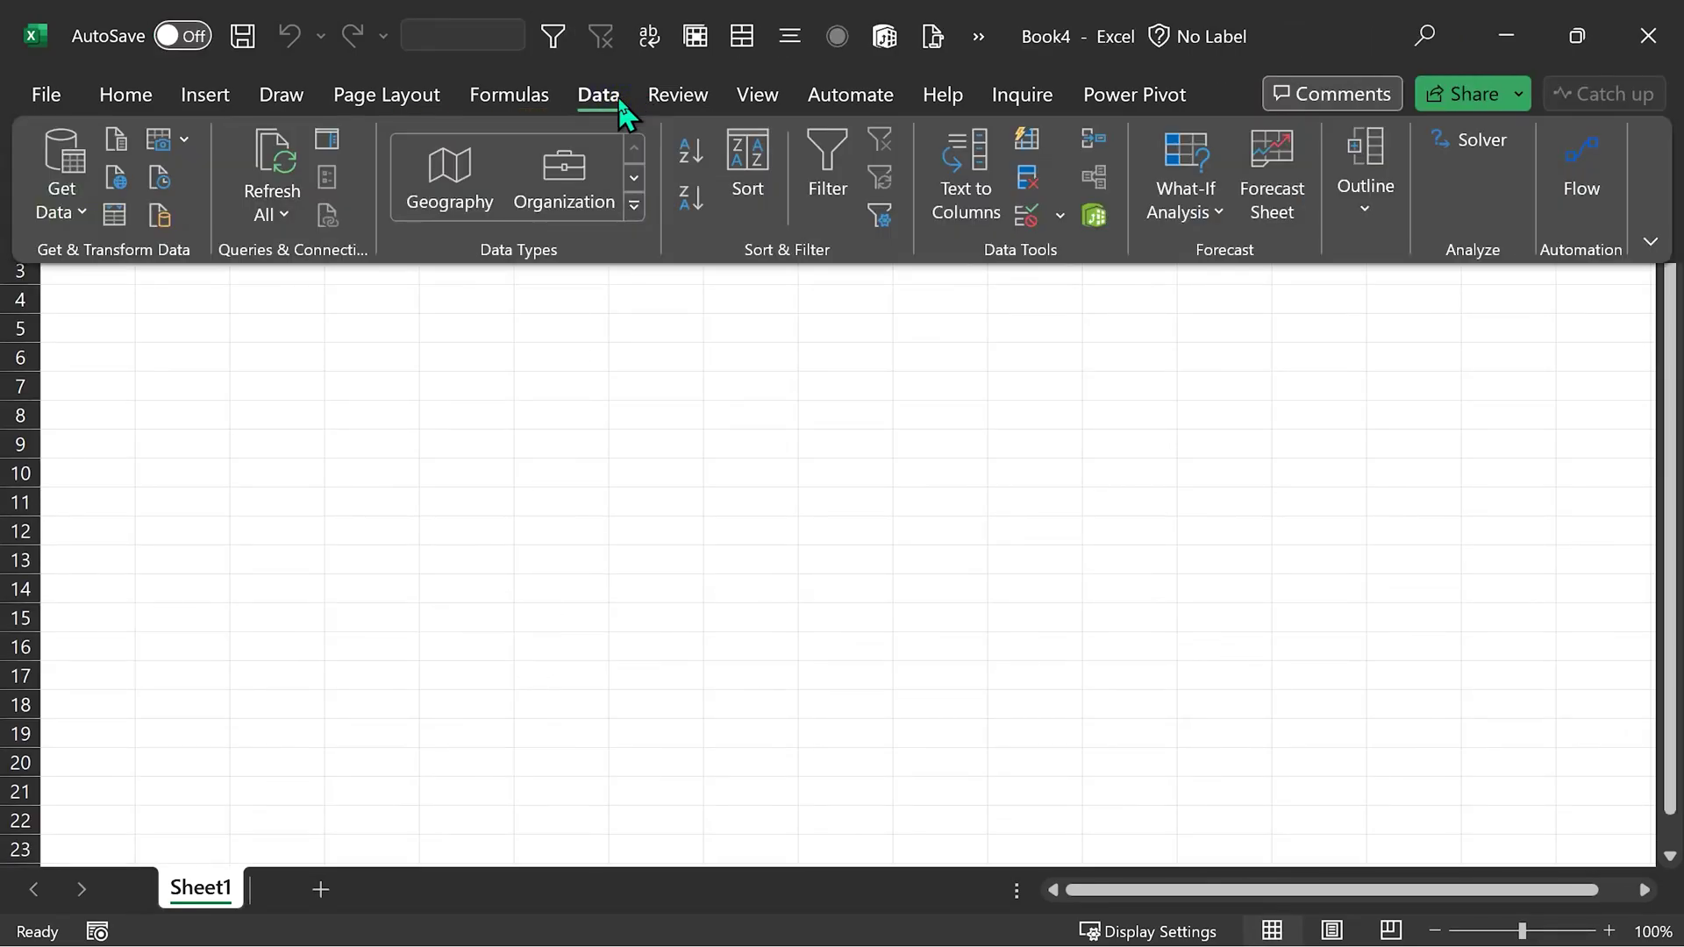
left_click(62, 200)
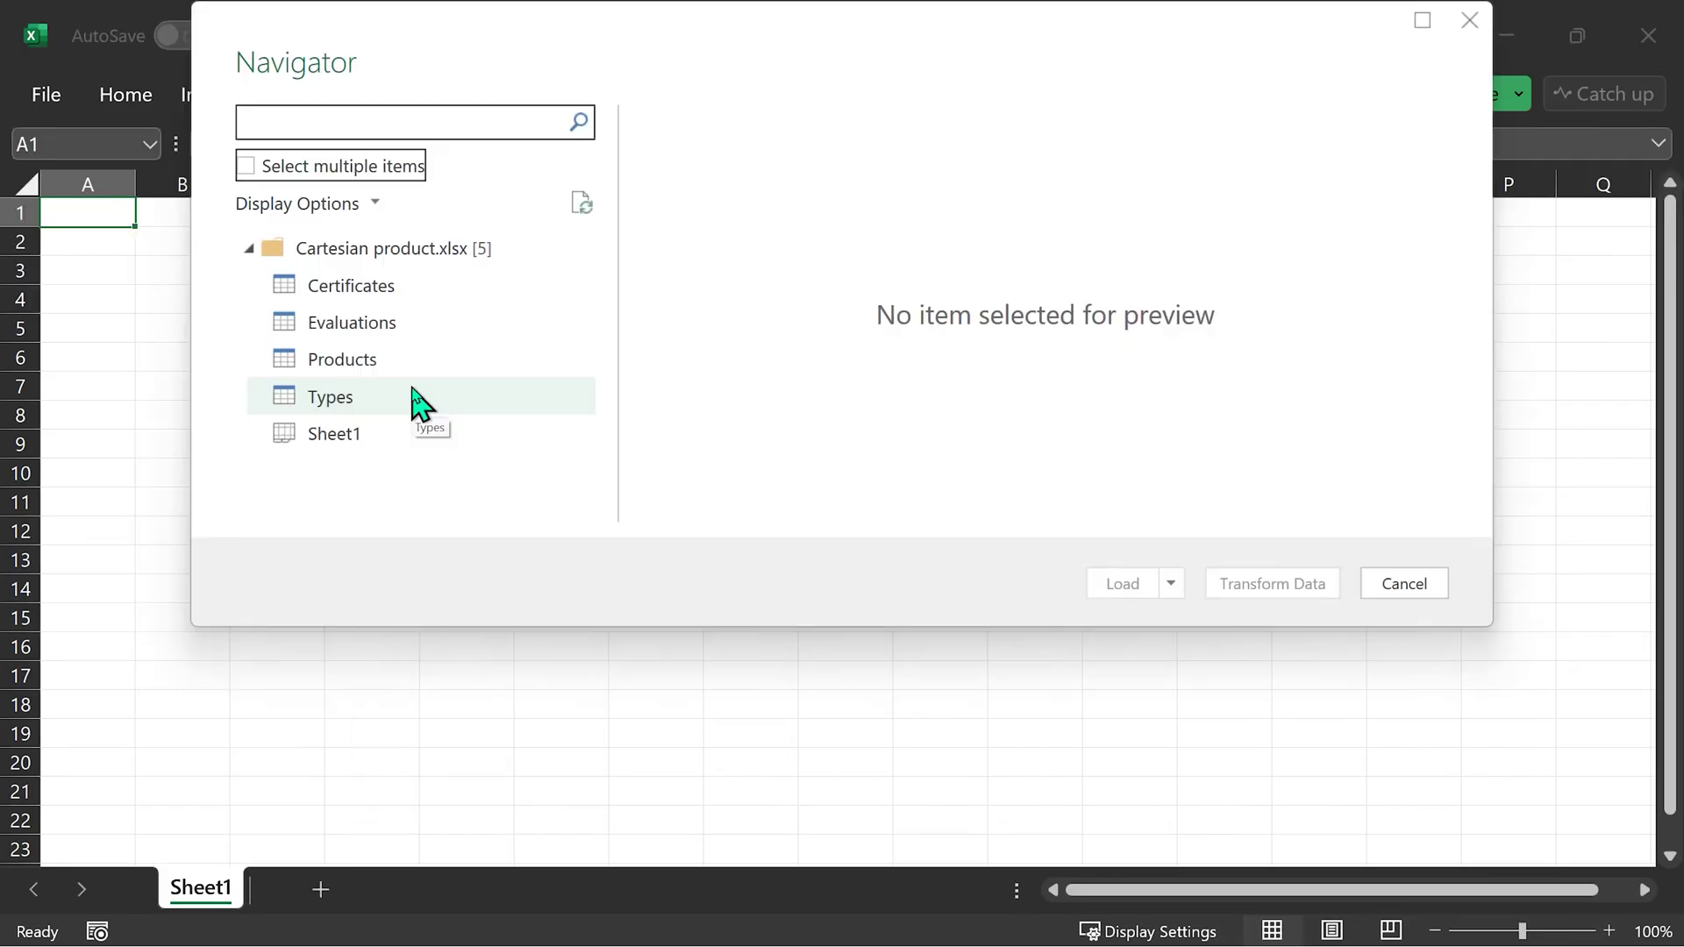
left_click(245, 166)
left_click(281, 285)
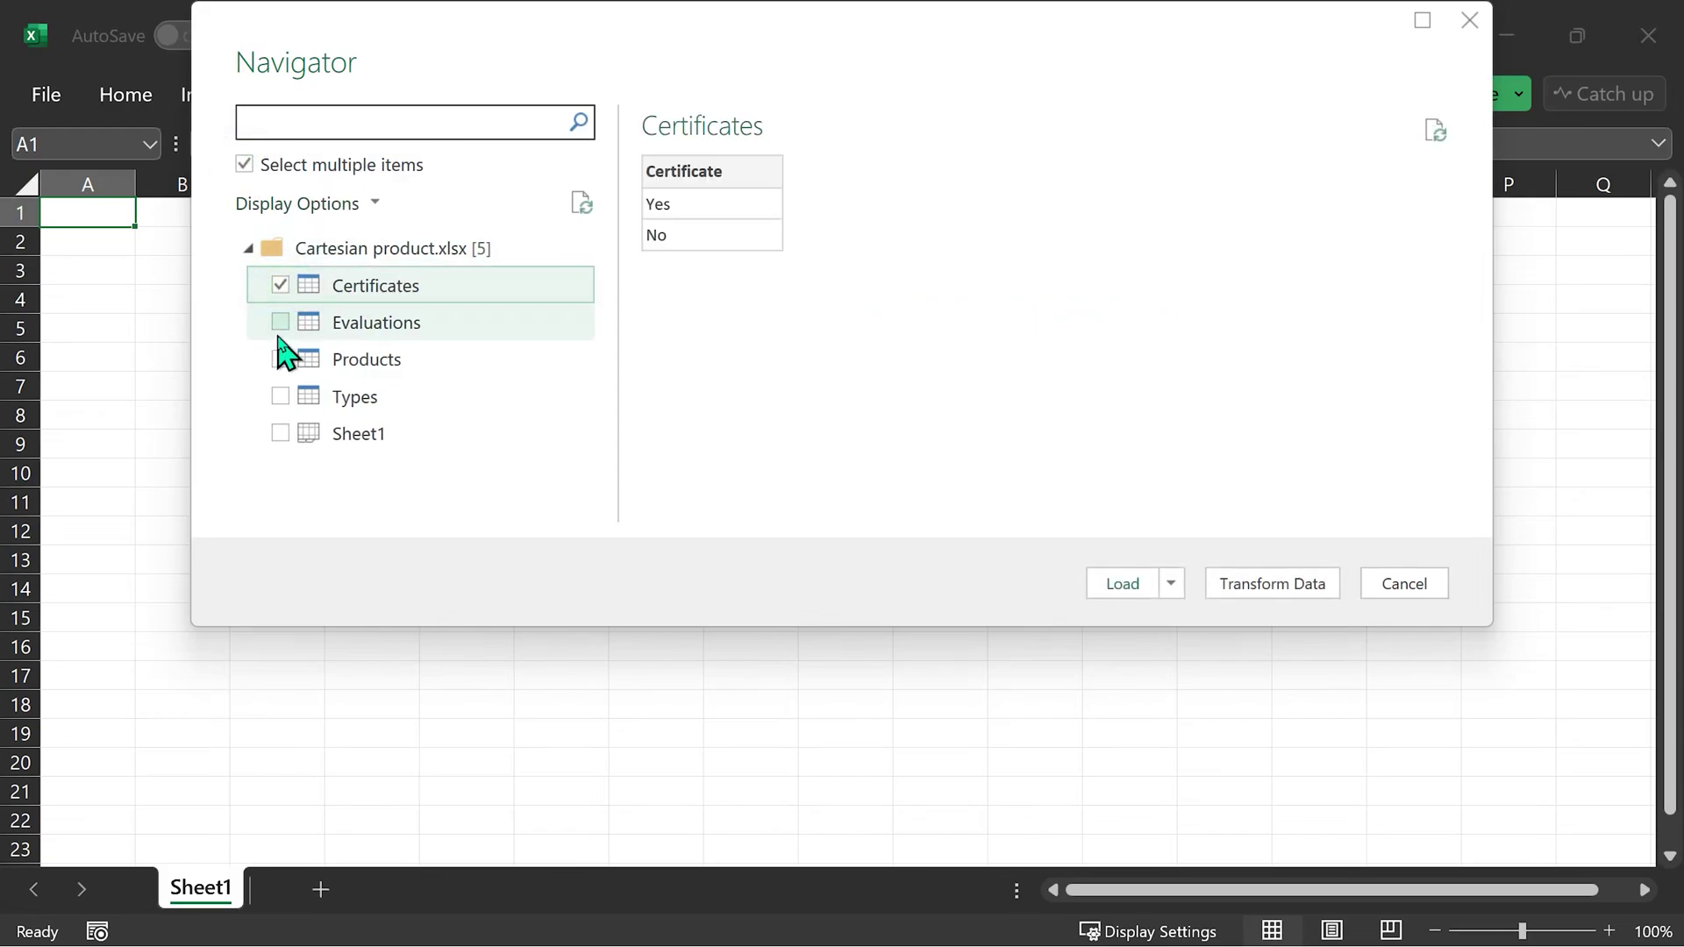
left_click(279, 333)
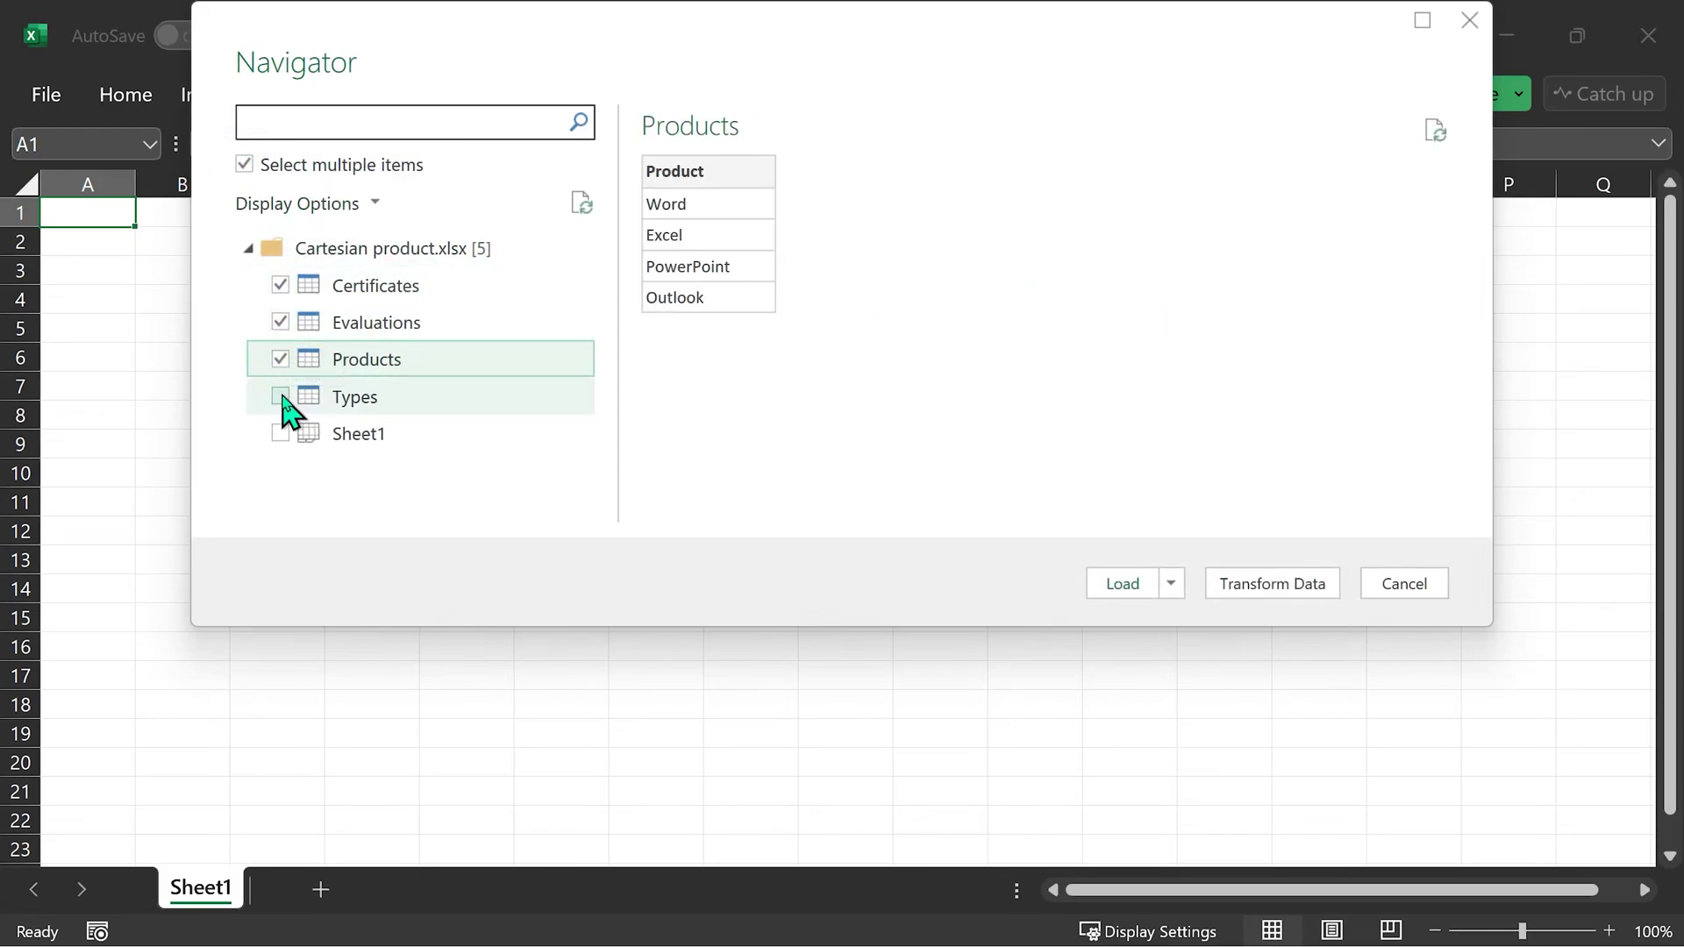
left_click(280, 397)
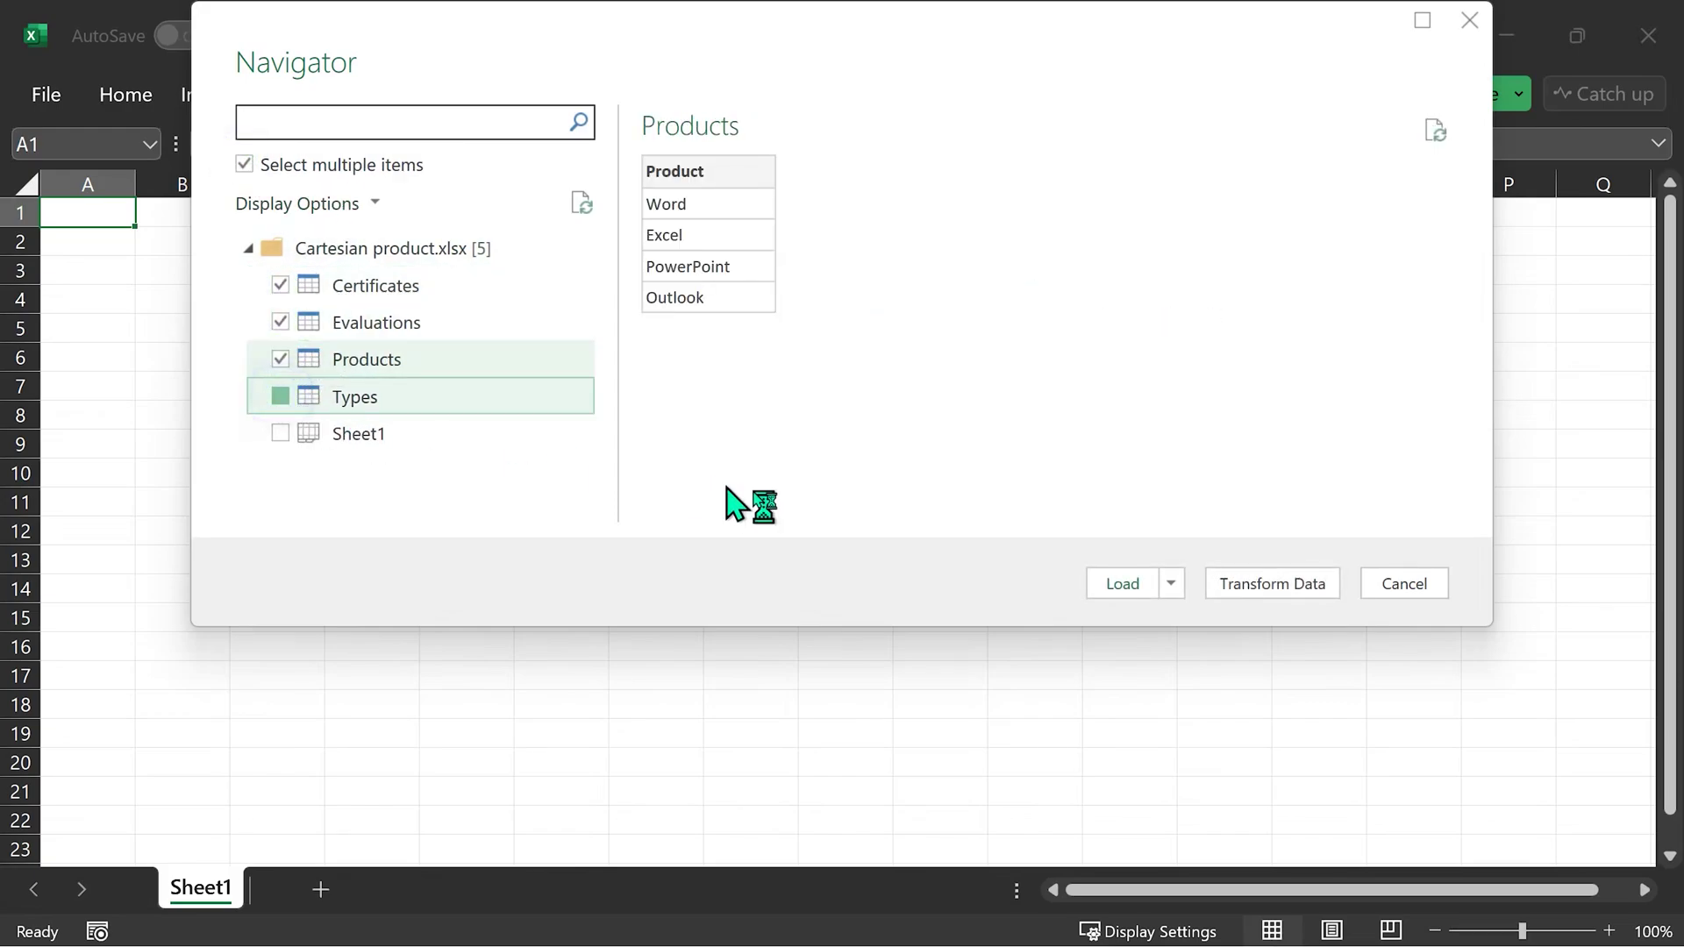
left_click(1171, 584)
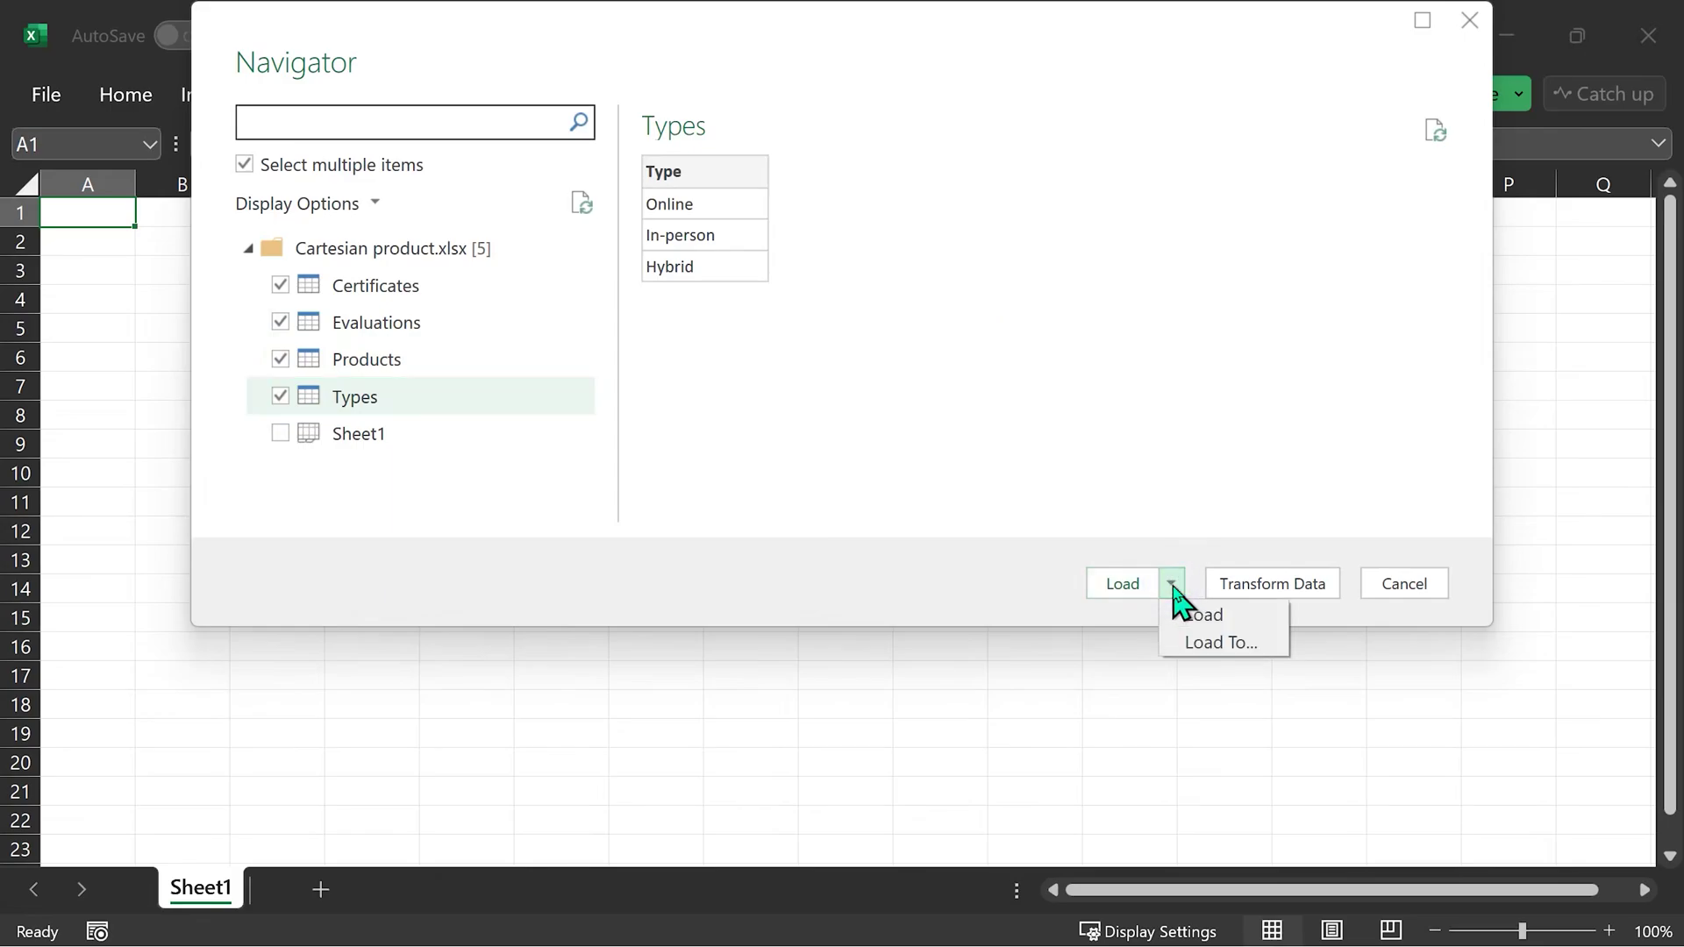
Load the four tables as connection-only queries, excluded from the Data Model
left_click(1190, 644)
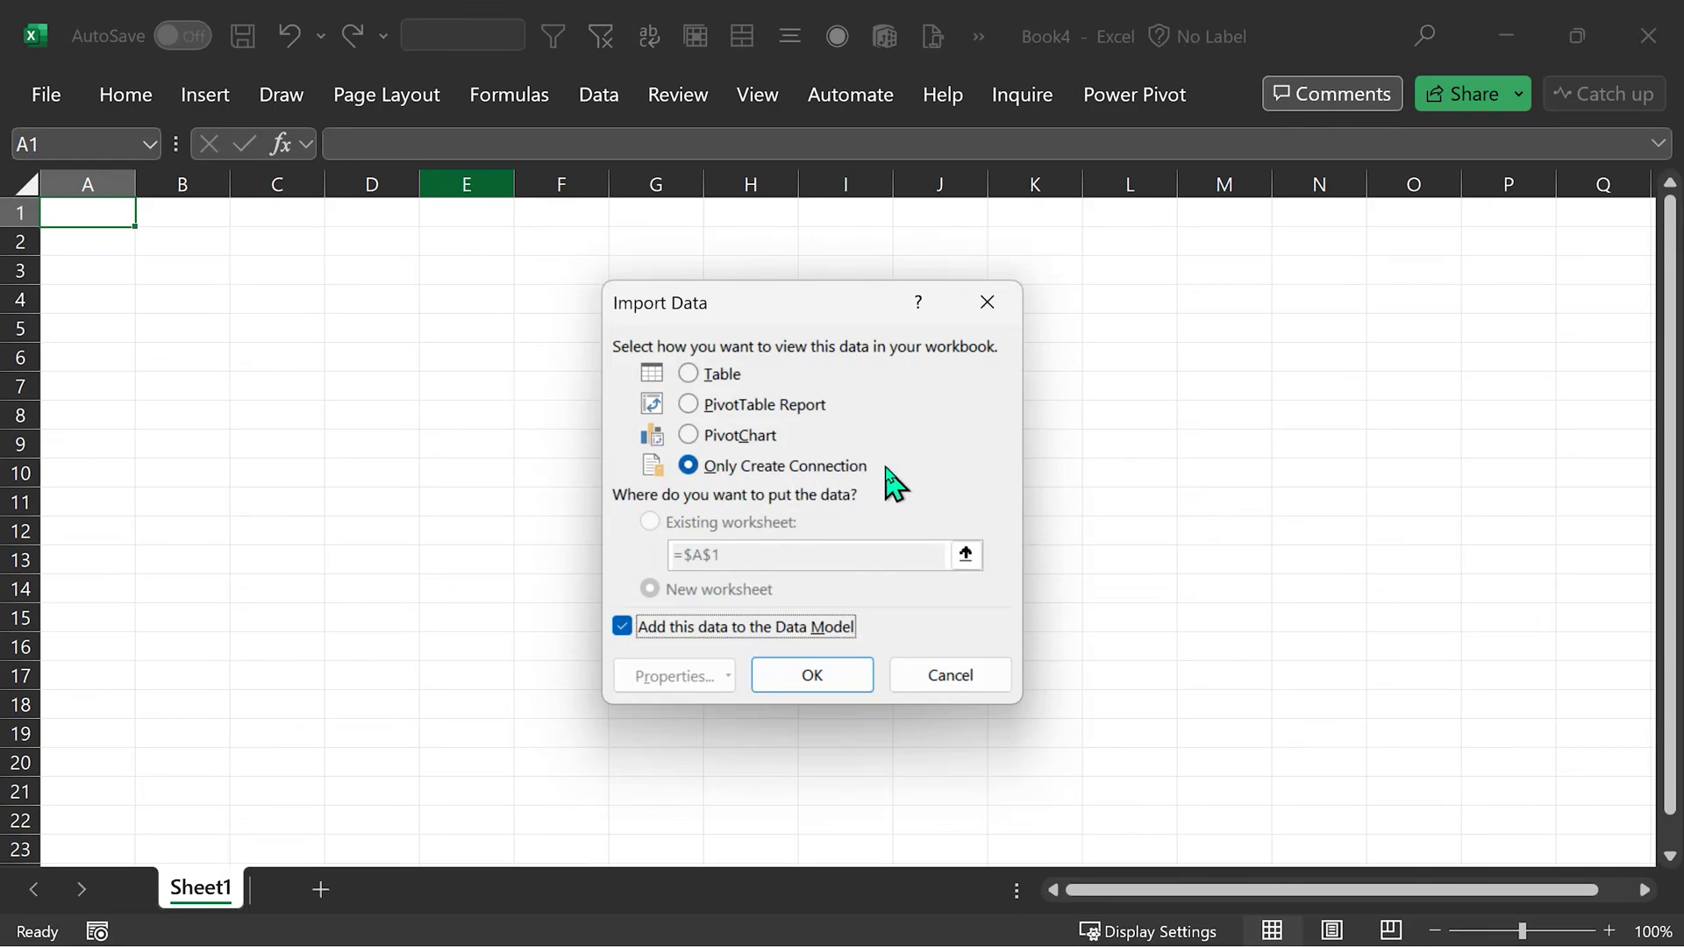
left_click(622, 626)
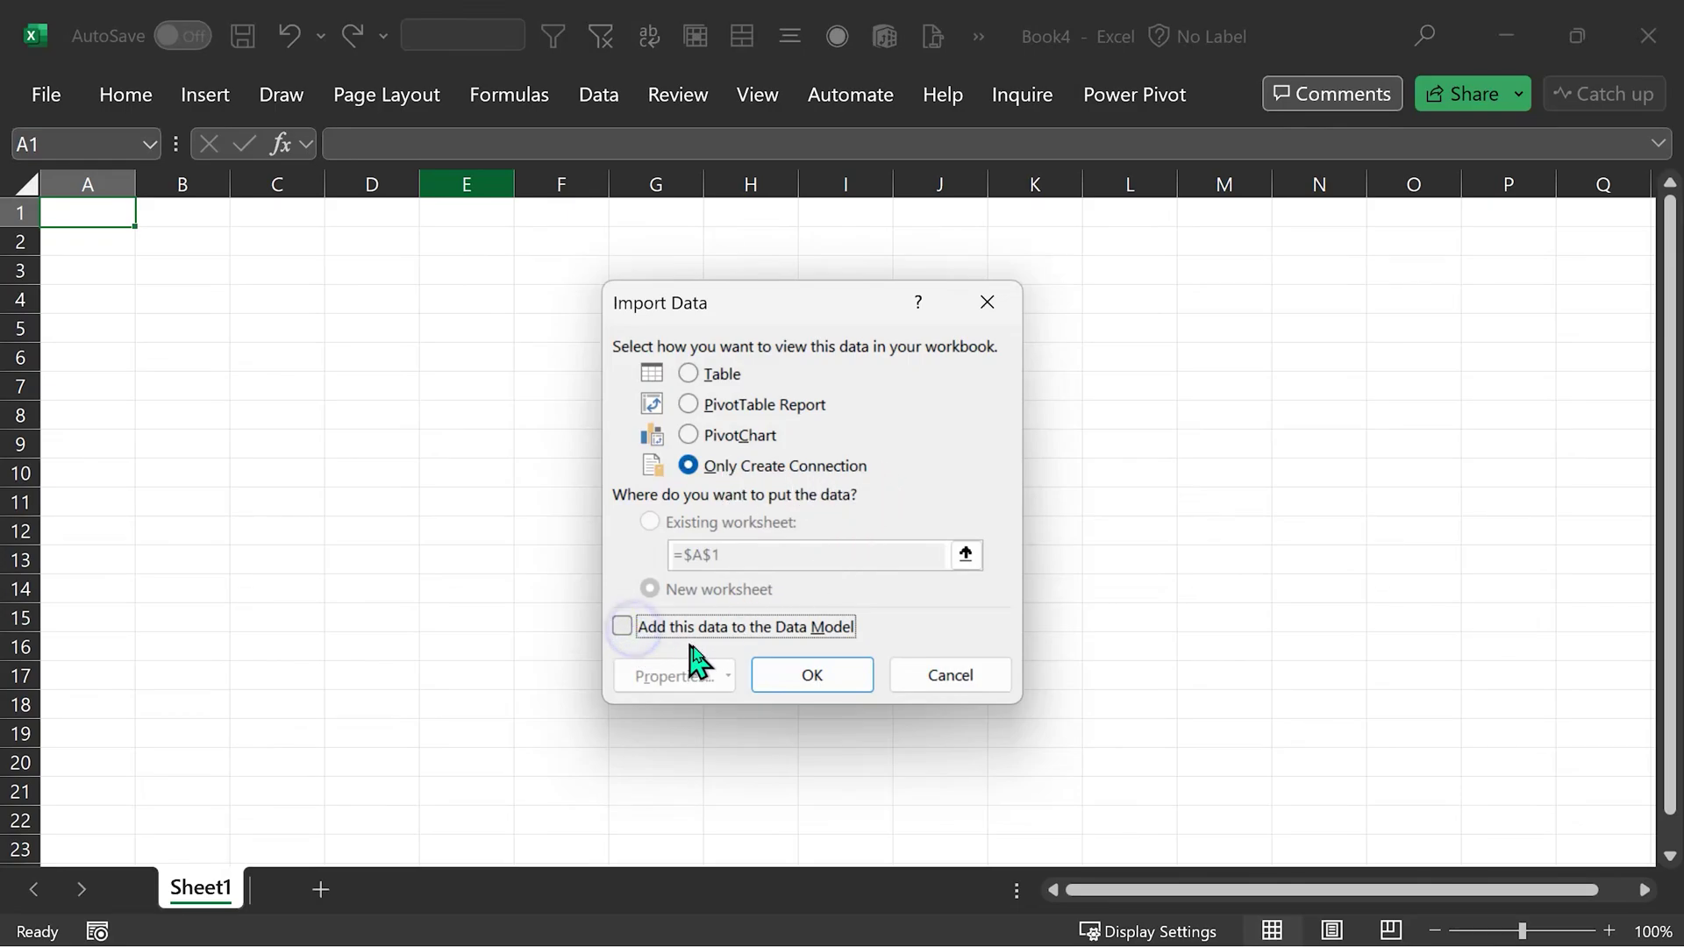
left_click(812, 676)
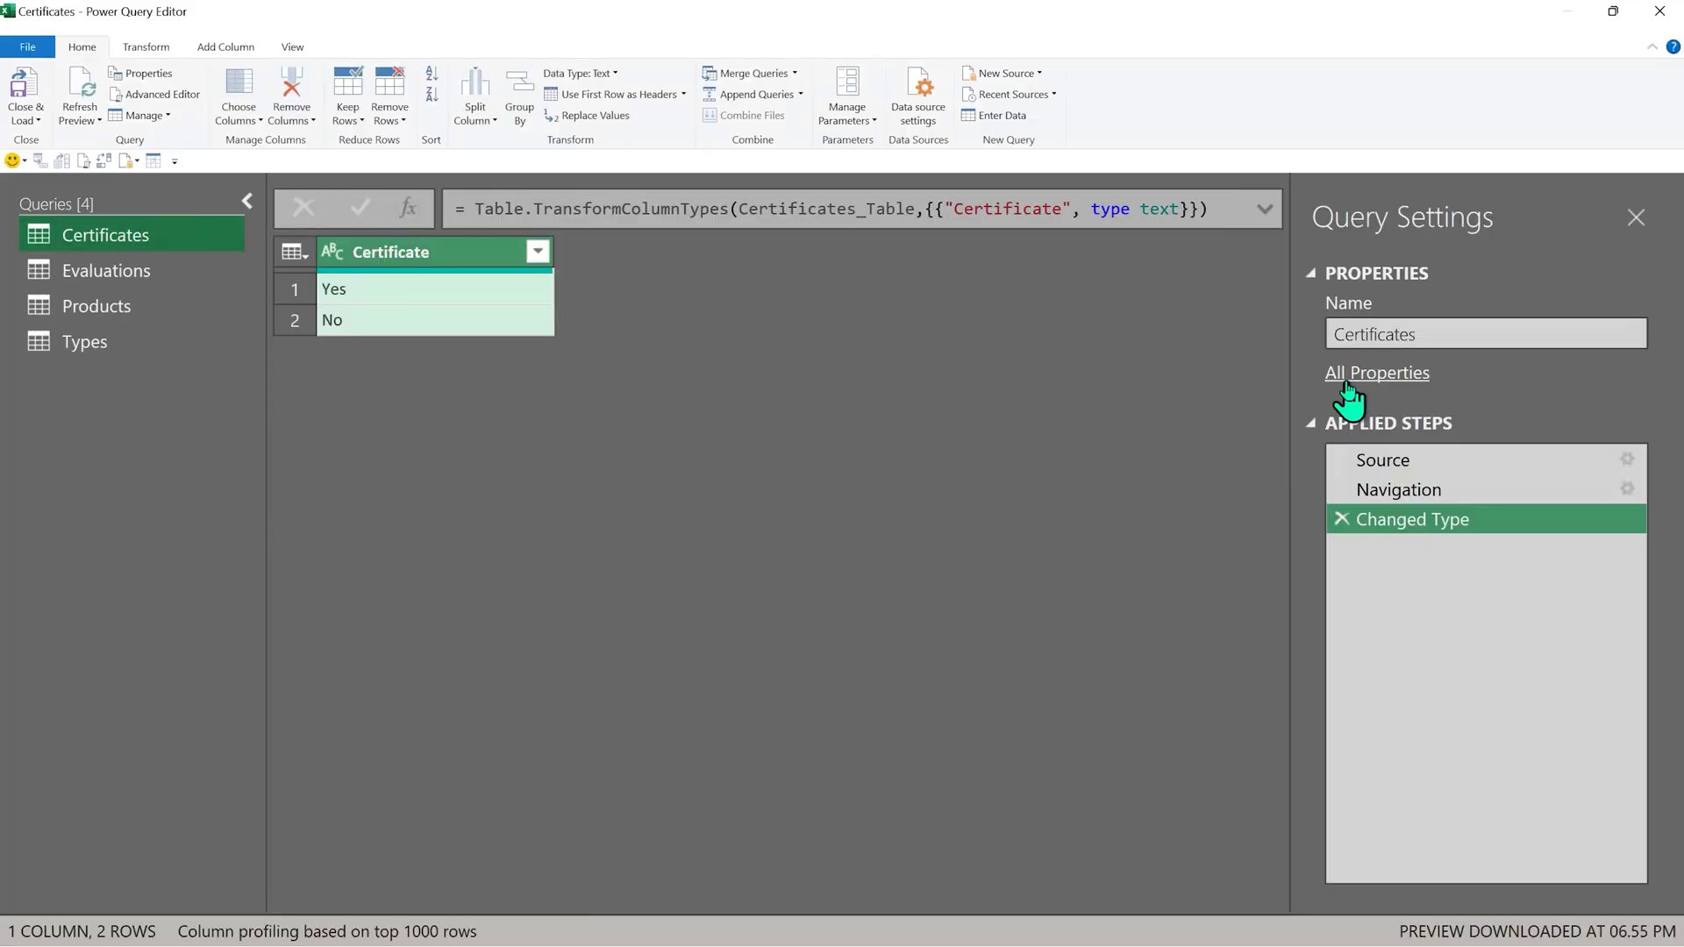
Begin a new Custom Column on the Products query
left_click(81, 316)
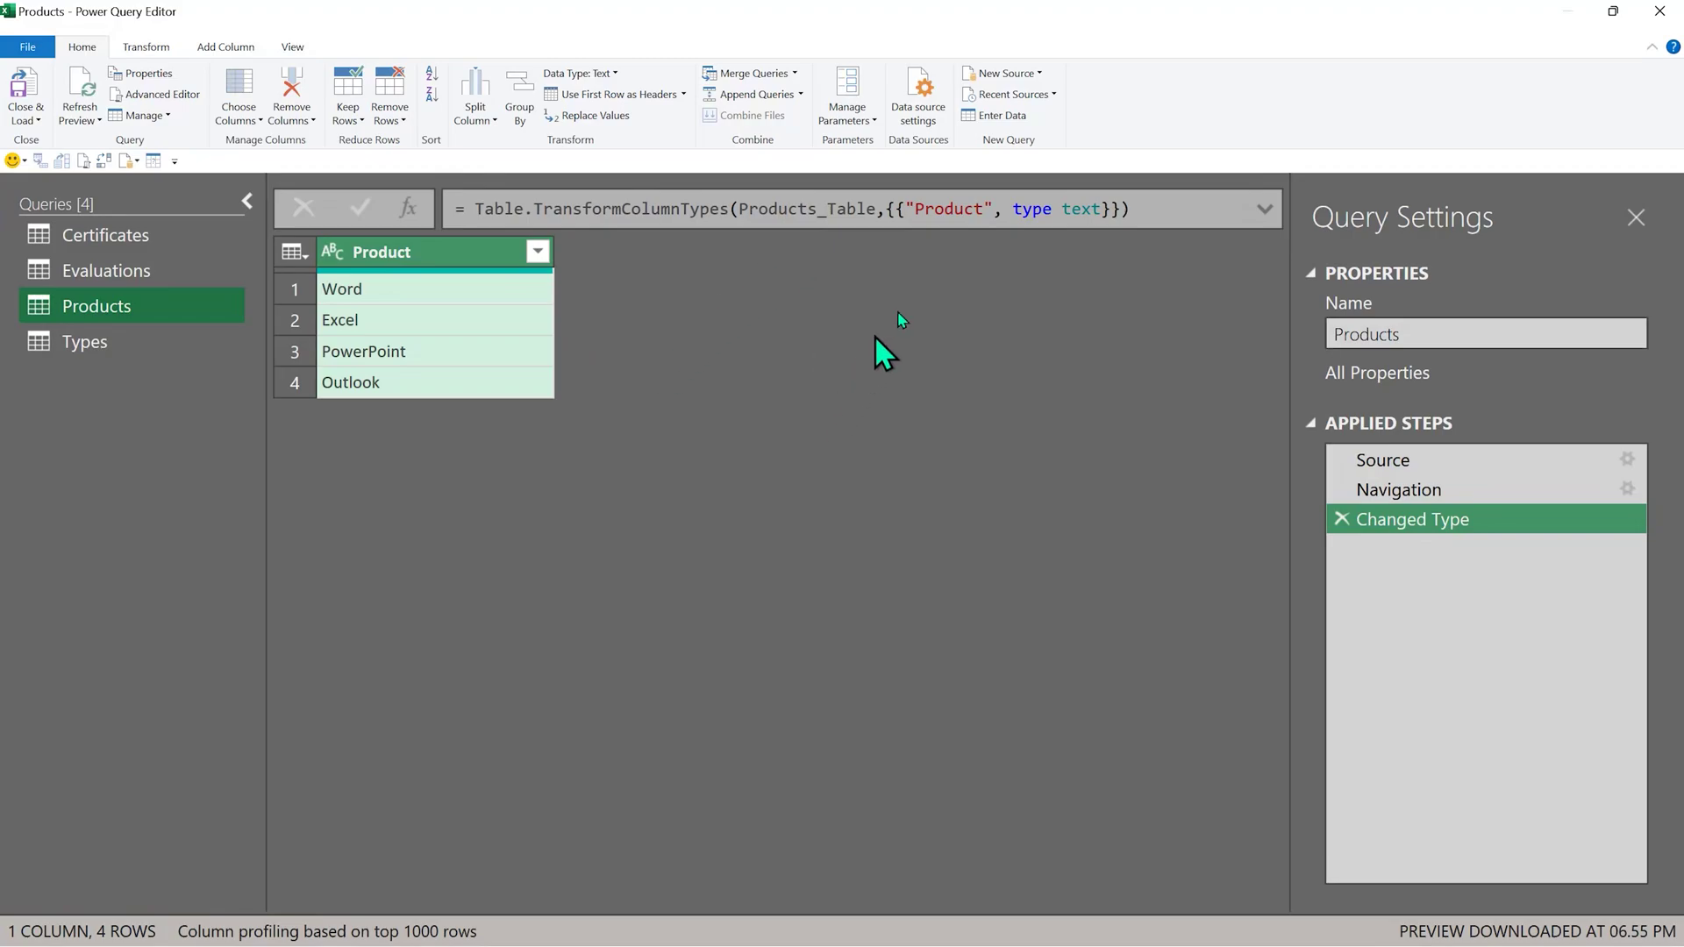
left_click(219, 51)
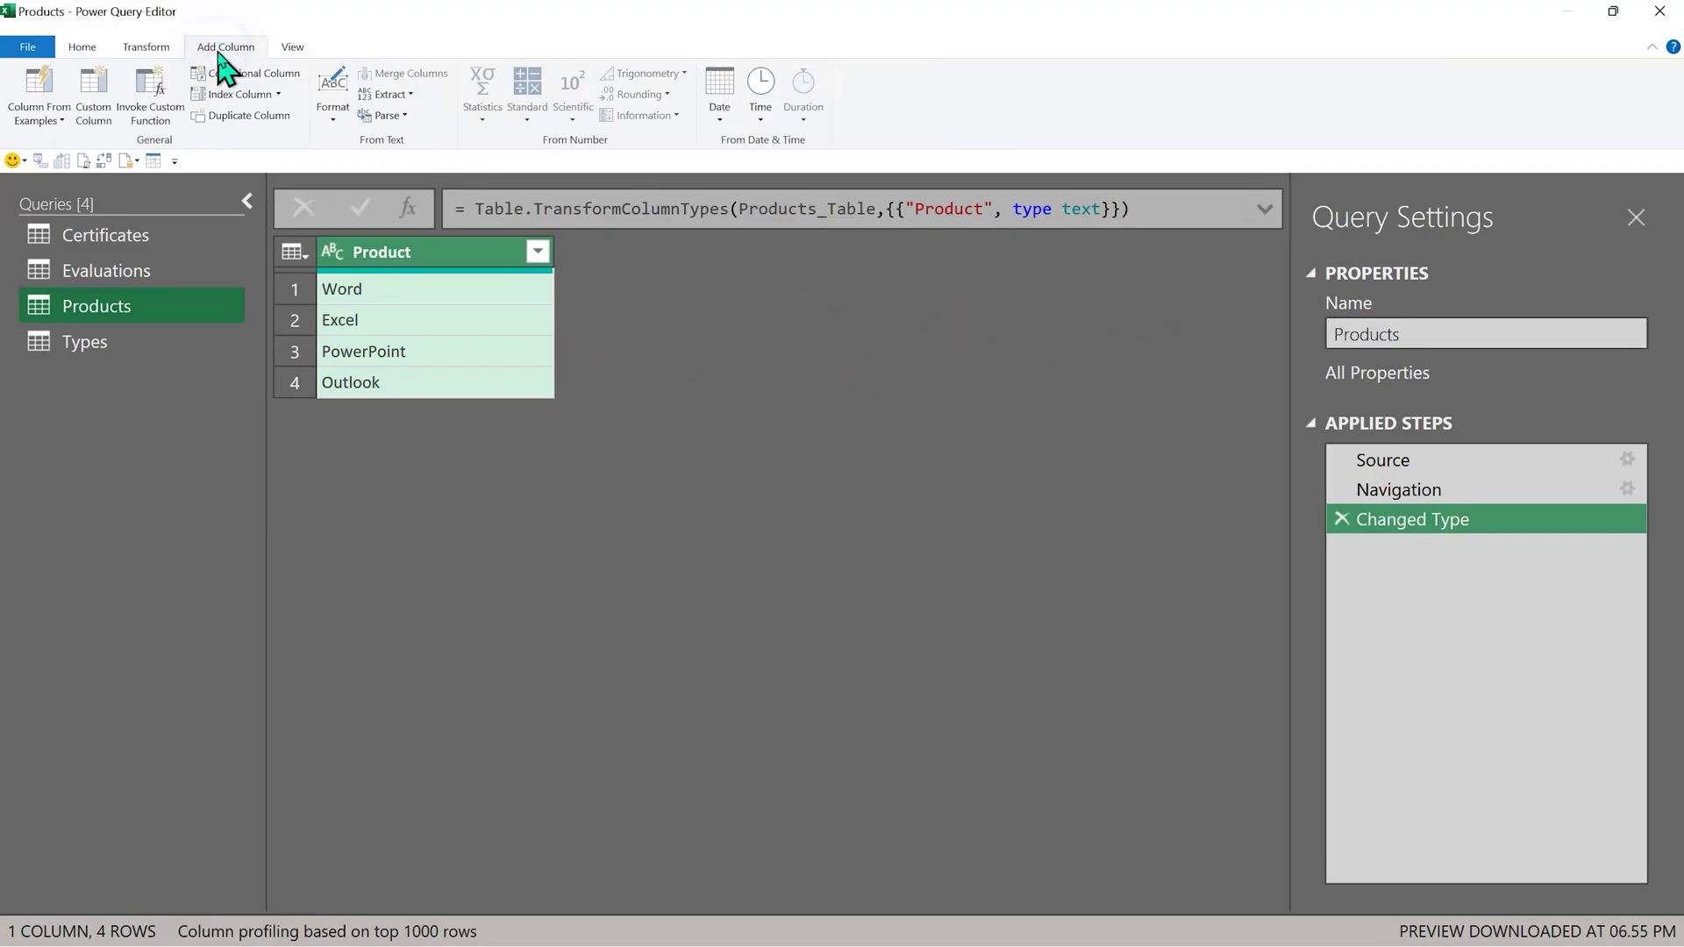
left_click(103, 114)
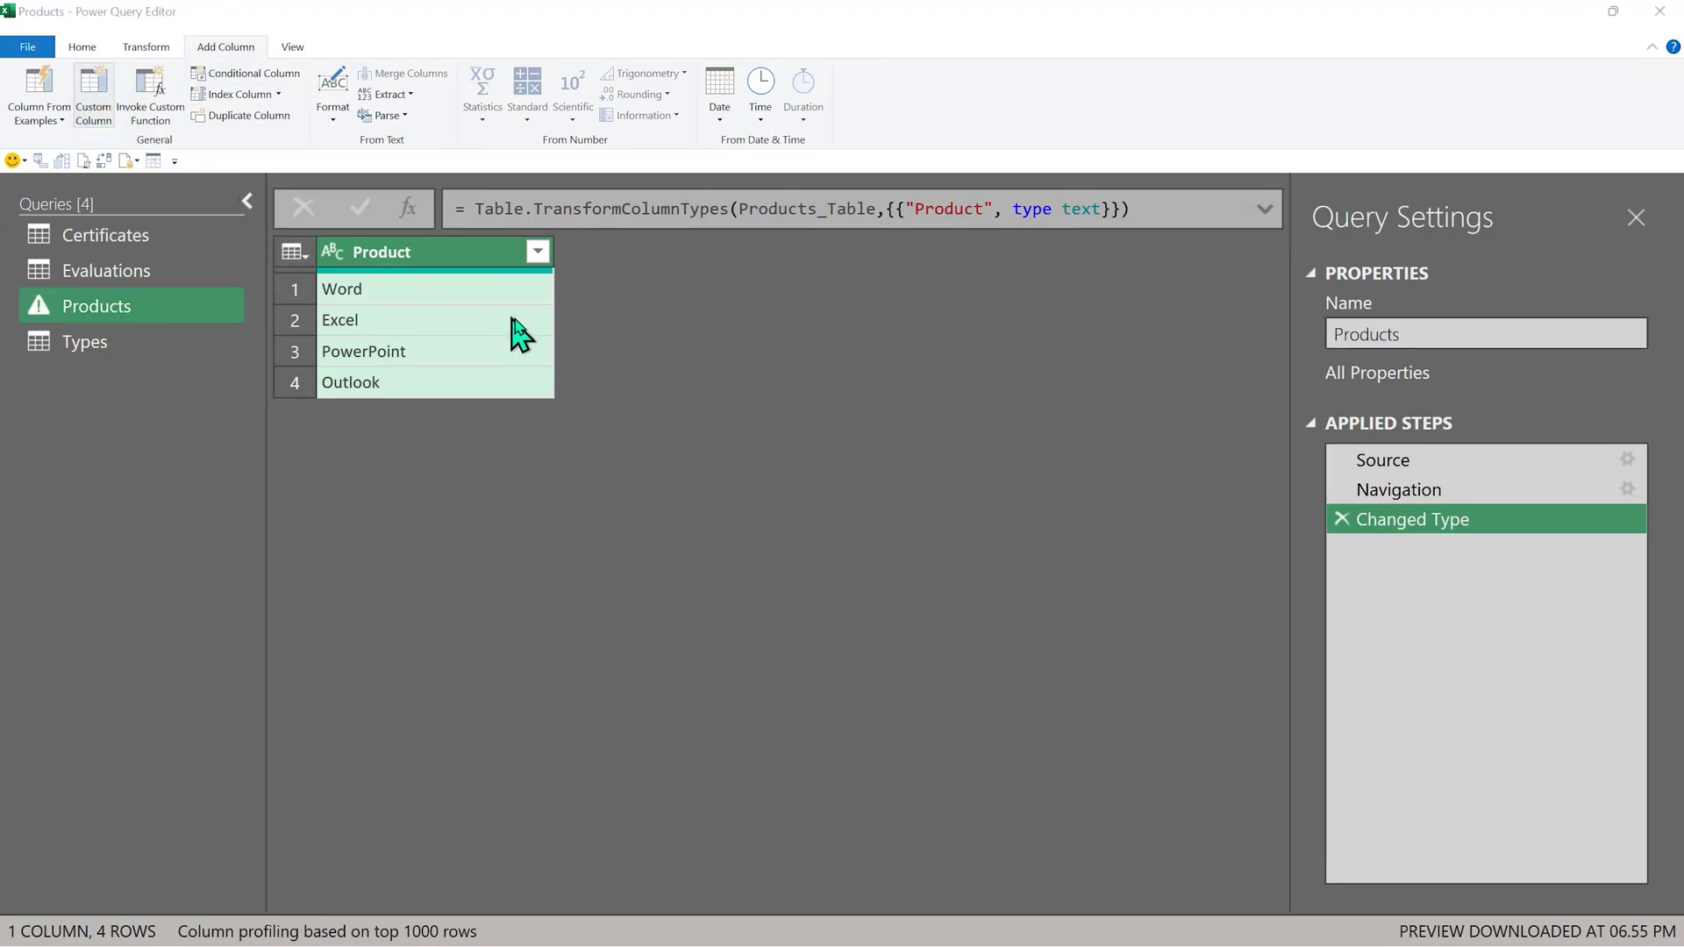
Add a custom column Ce with the formula = Certificates
type("Ce")
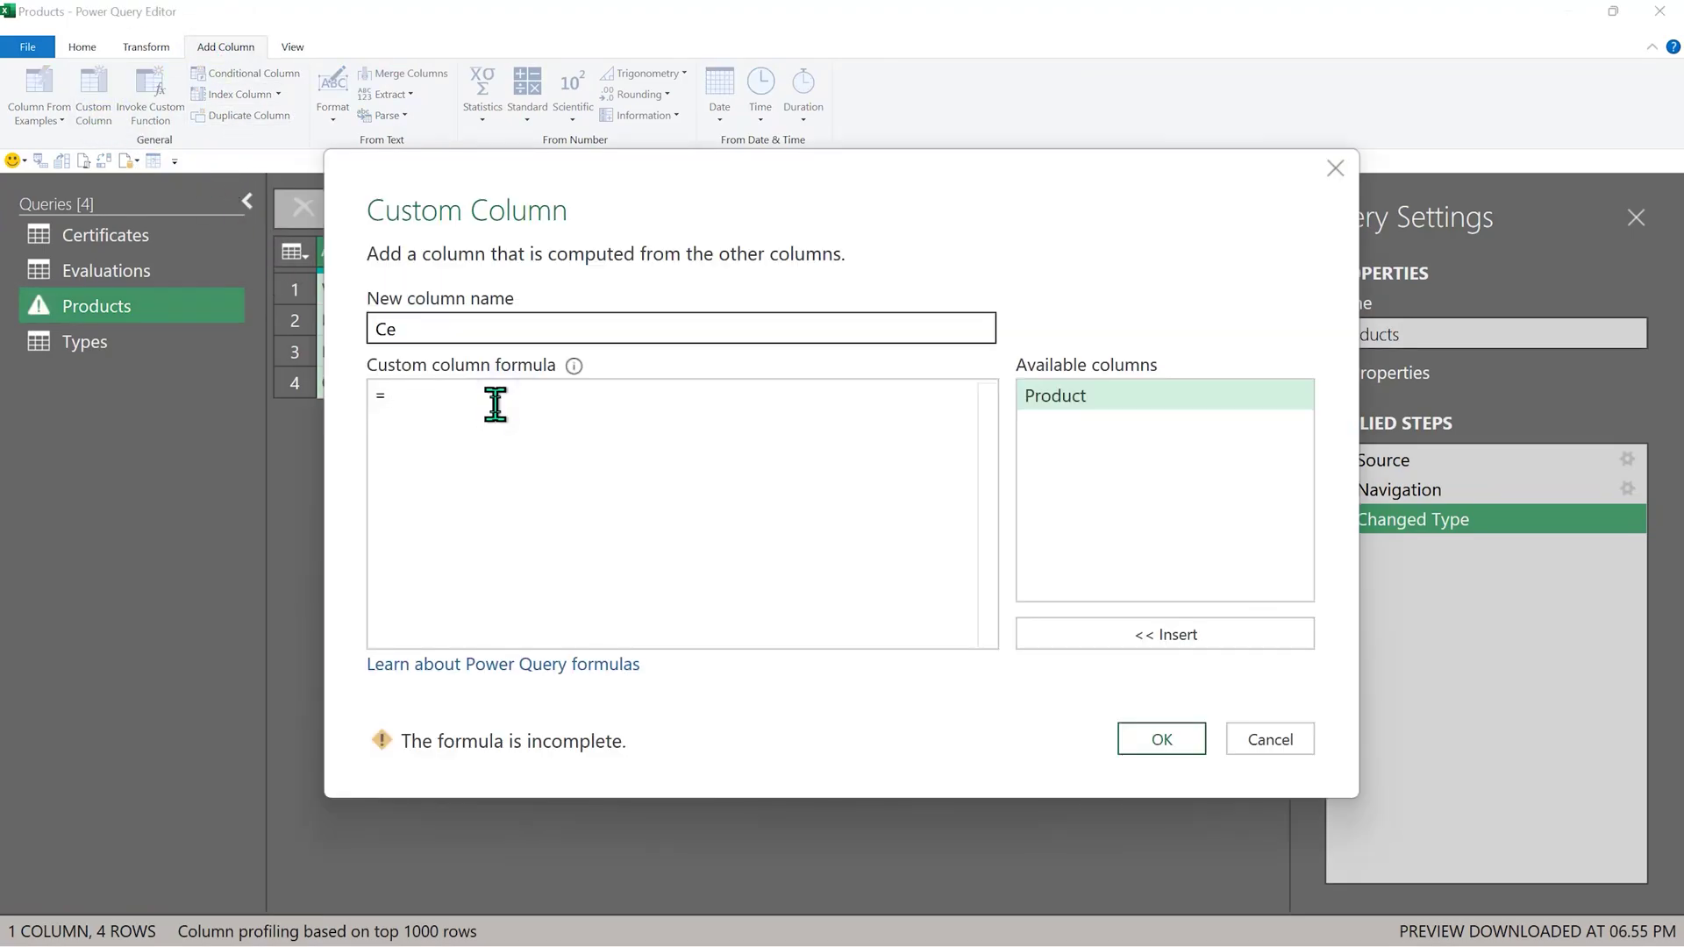
left_click(496, 405)
type("Cer")
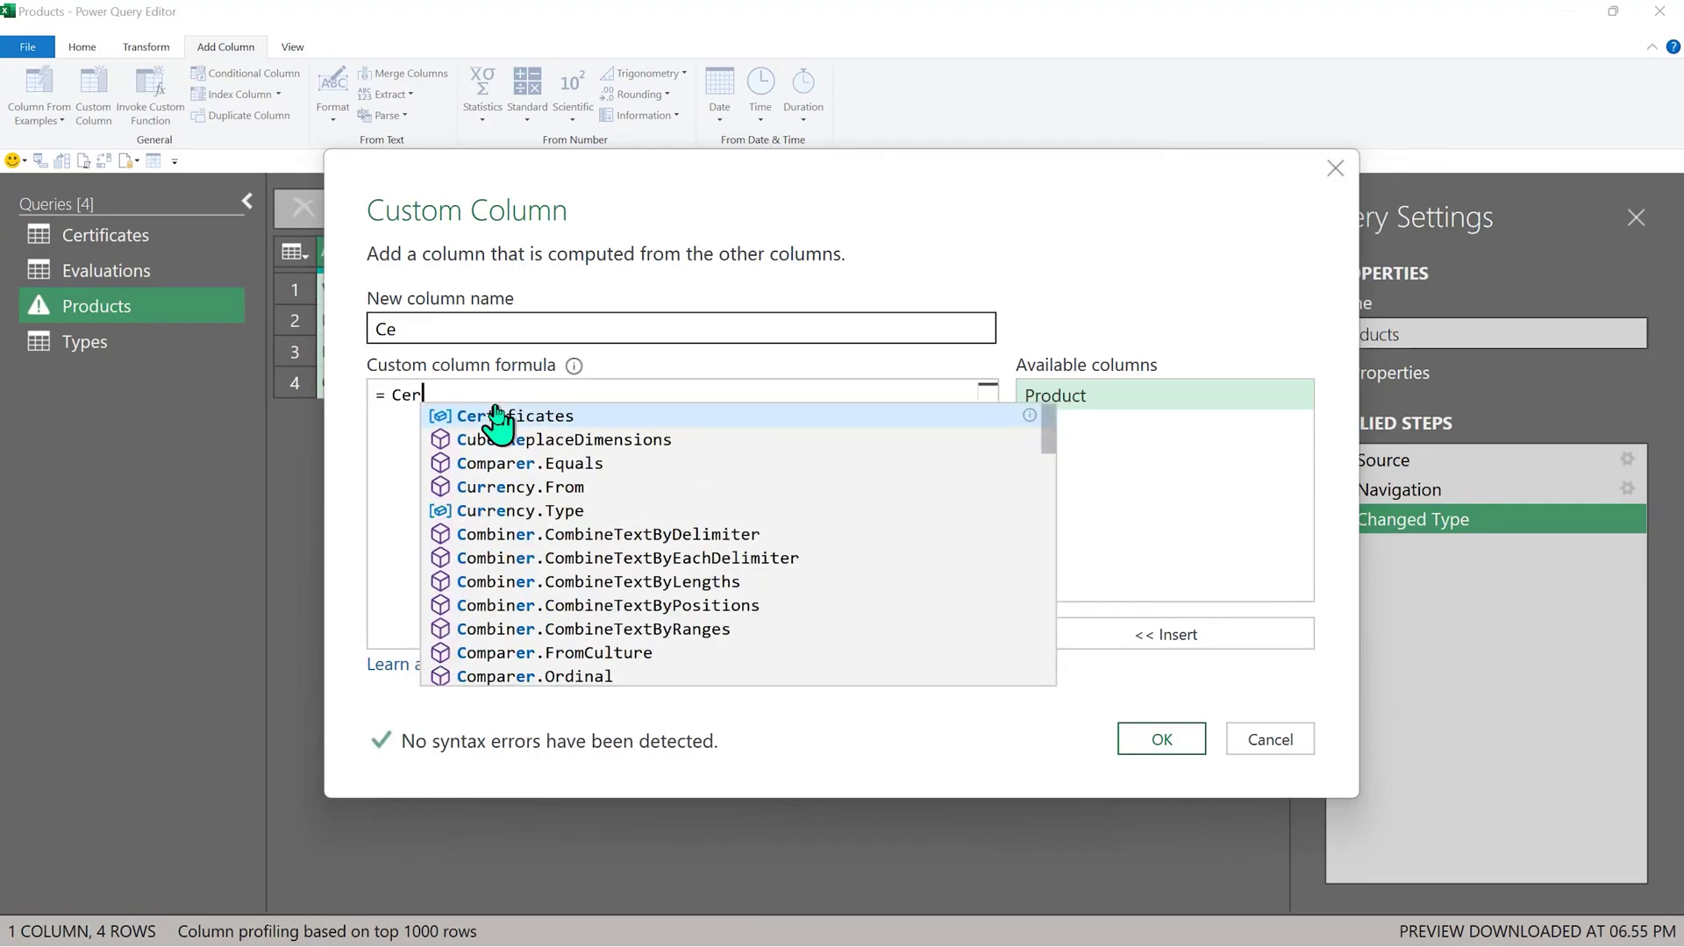
type("ti")
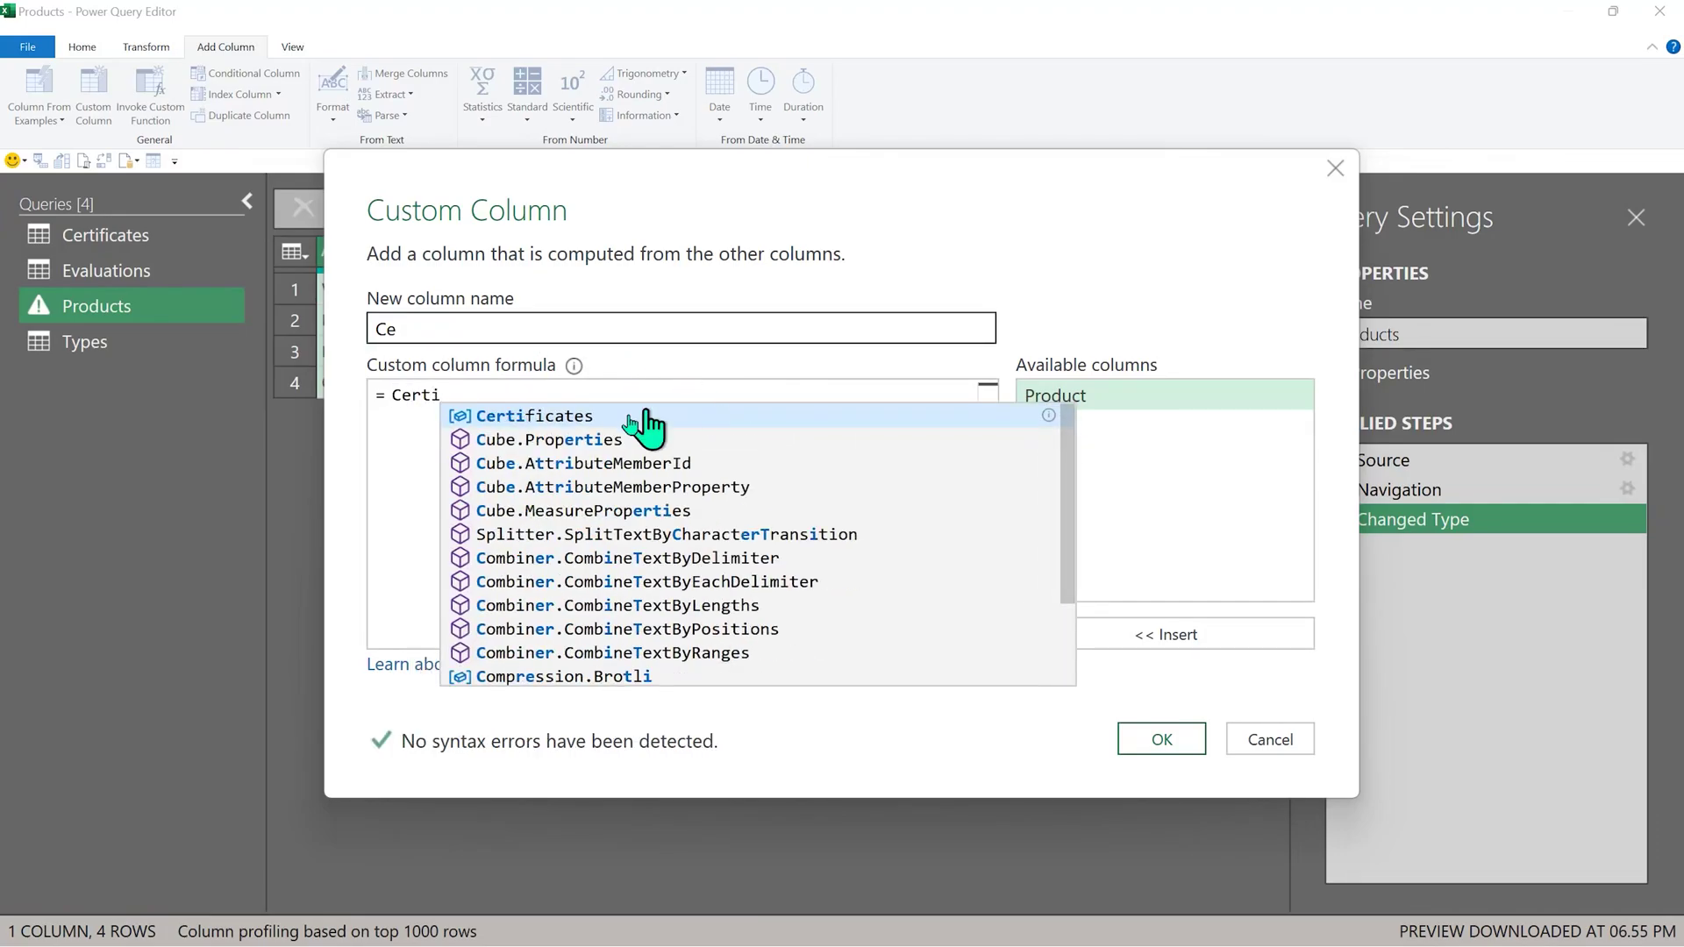
key("Tab")
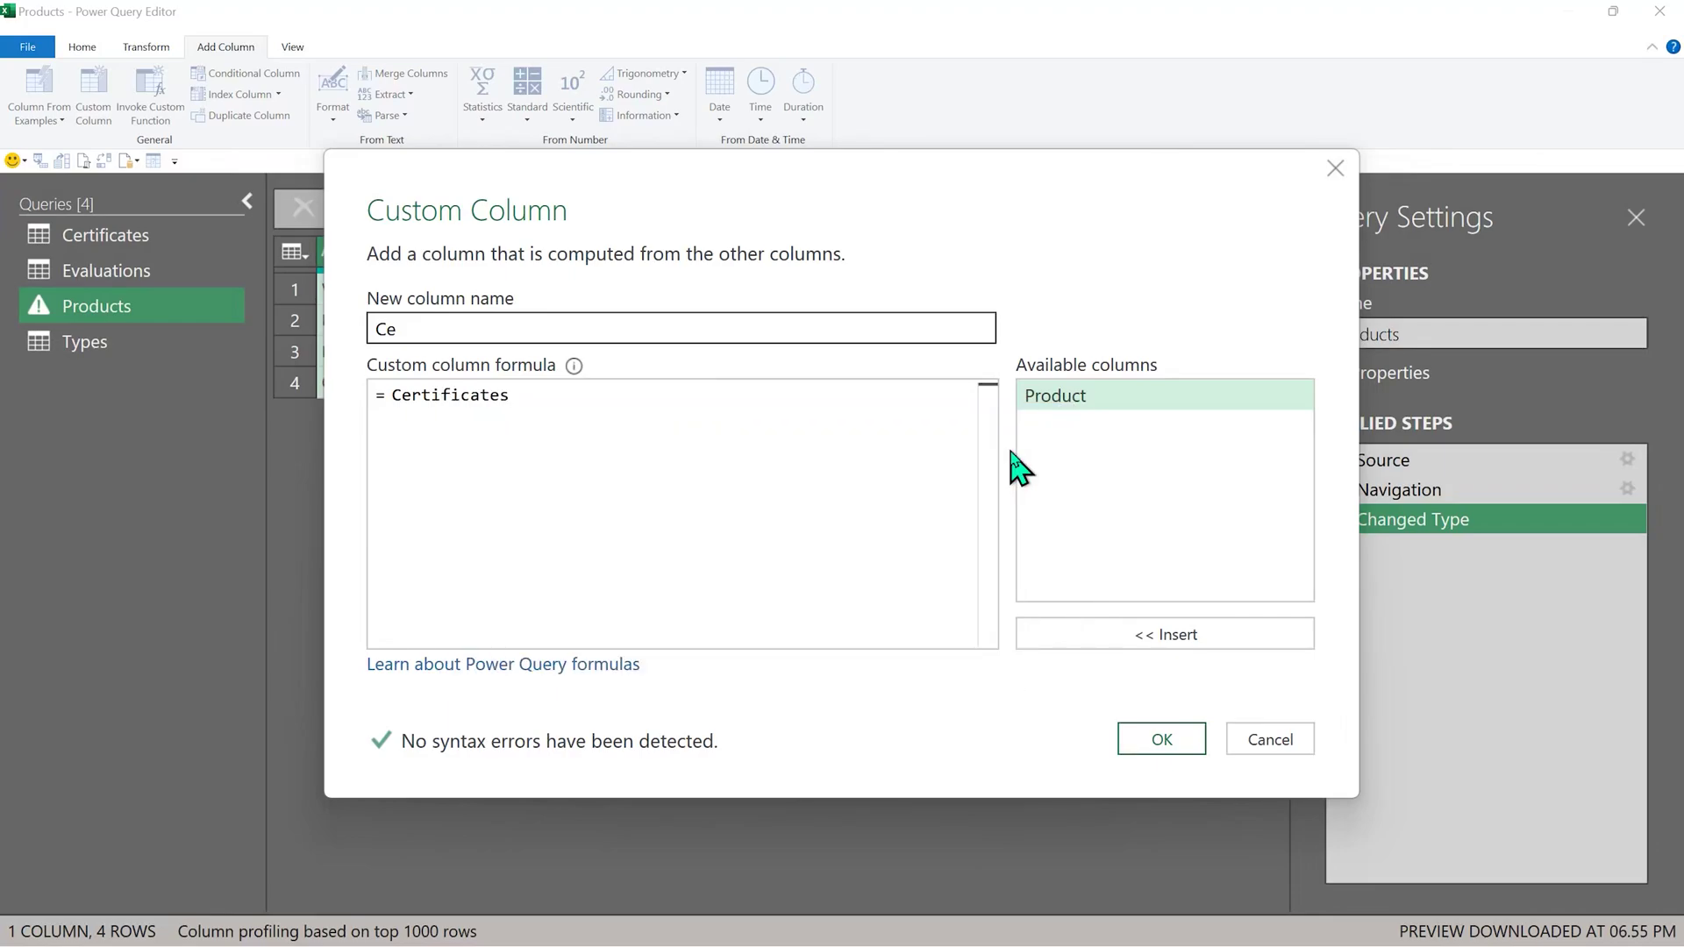
left_click(1173, 747)
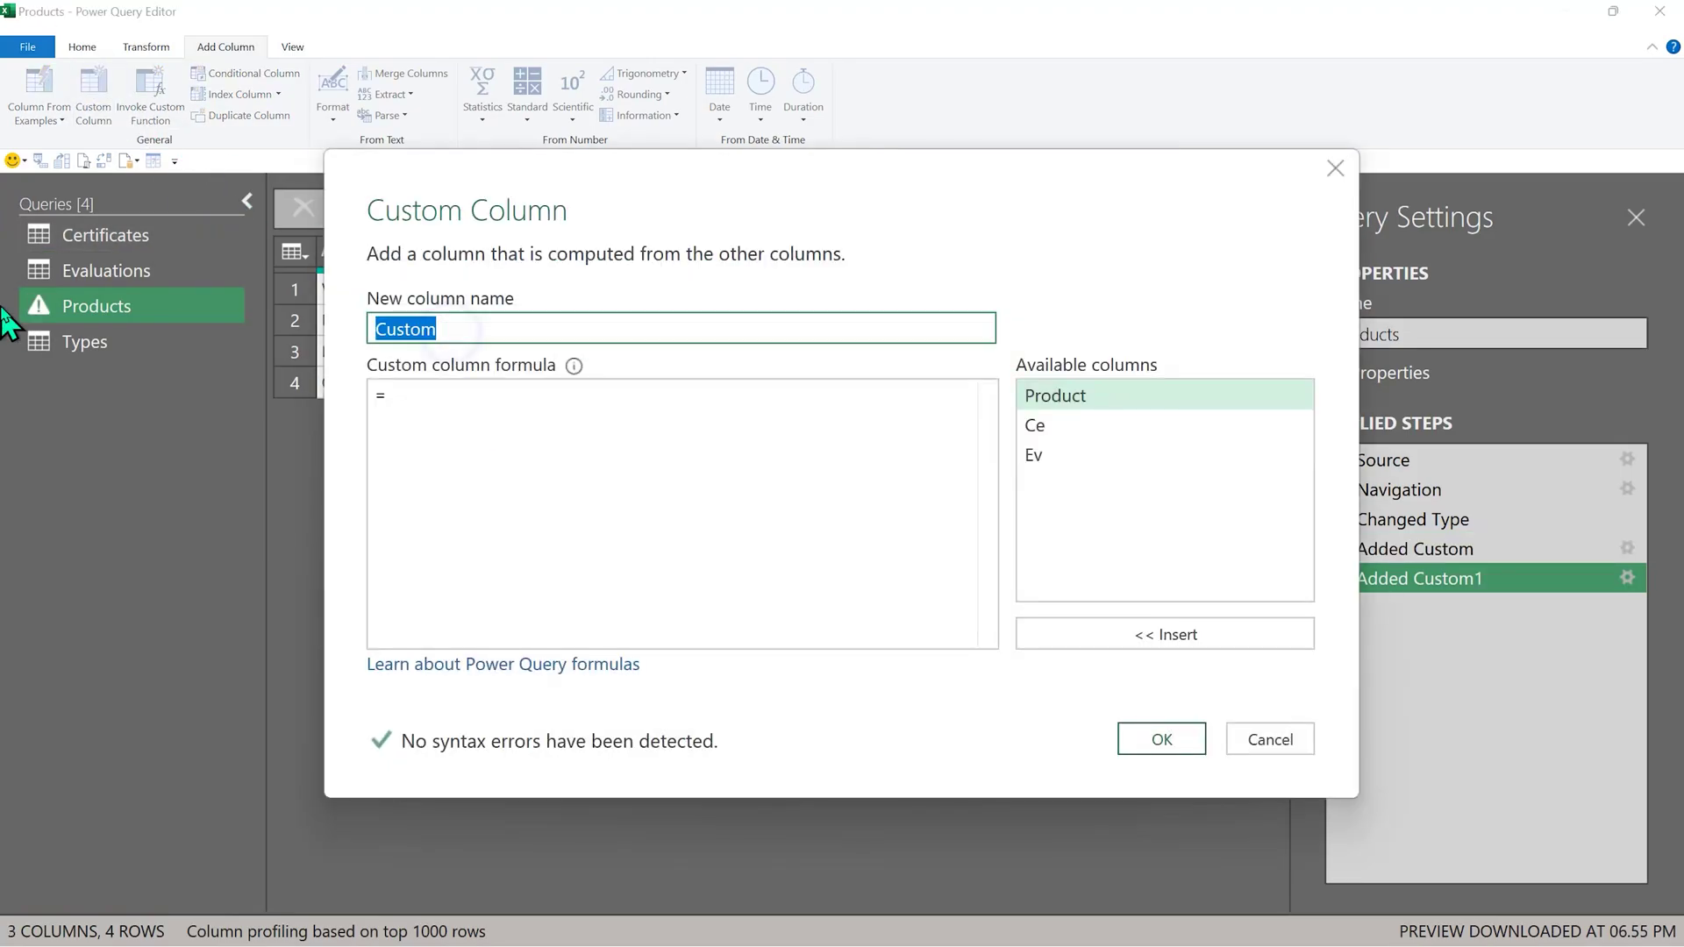
Add a custom column Ty with the formula = Types
type("Ty")
left_click(734, 426)
type("Ty")
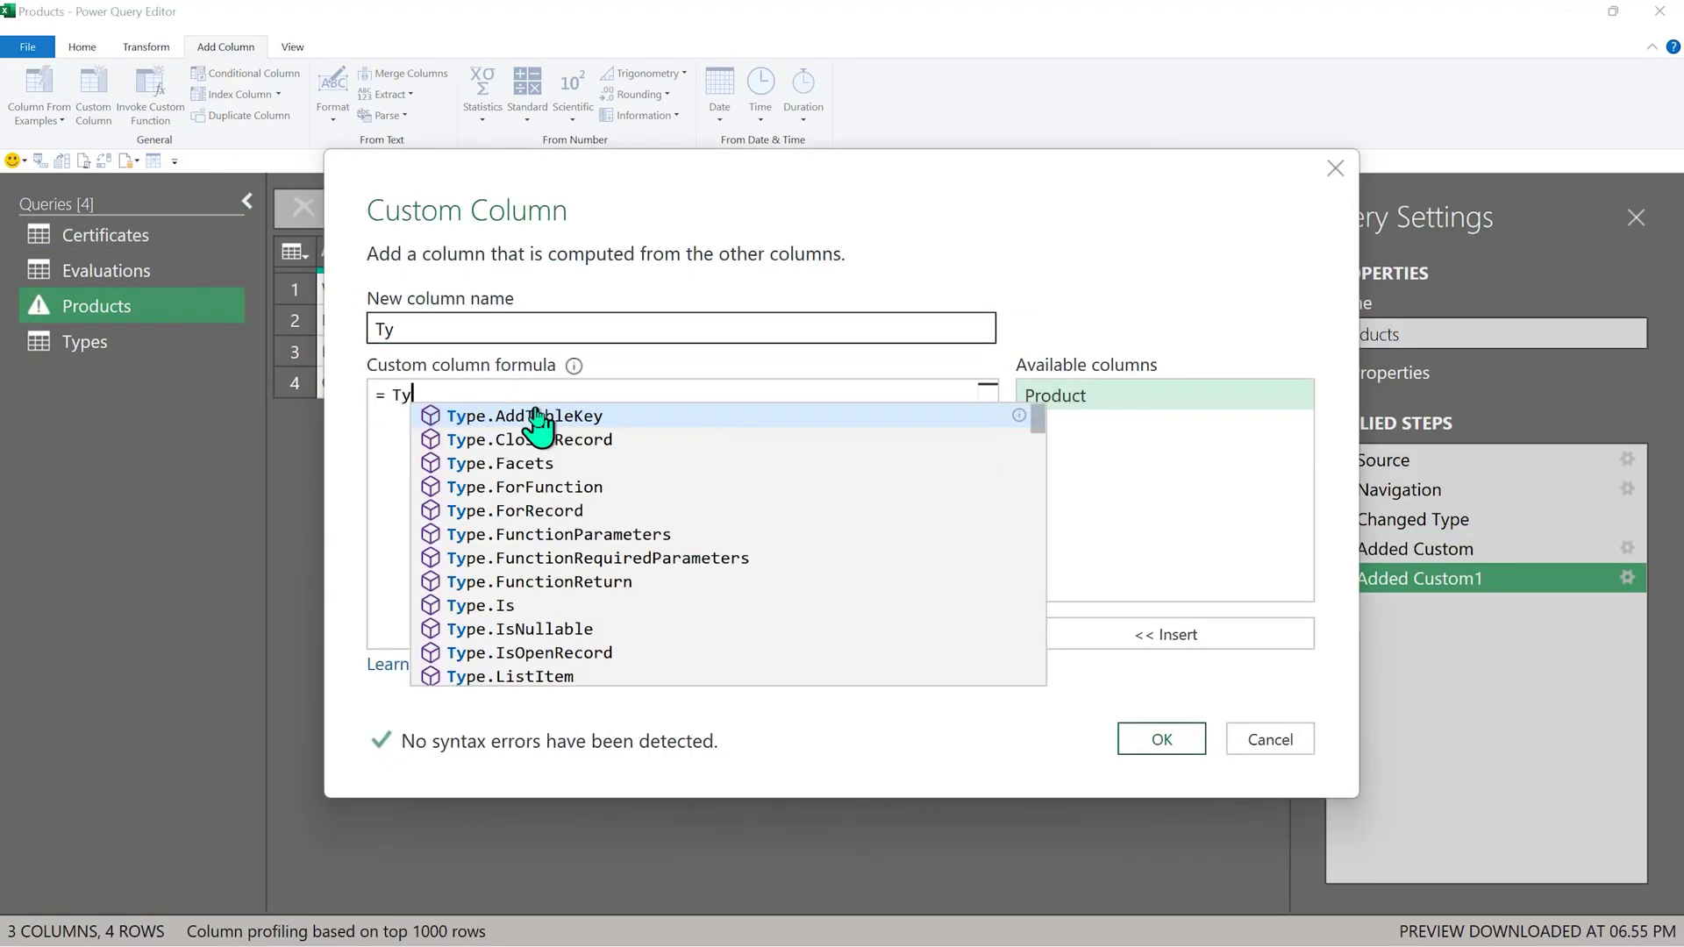
type("pes")
left_click(1191, 744)
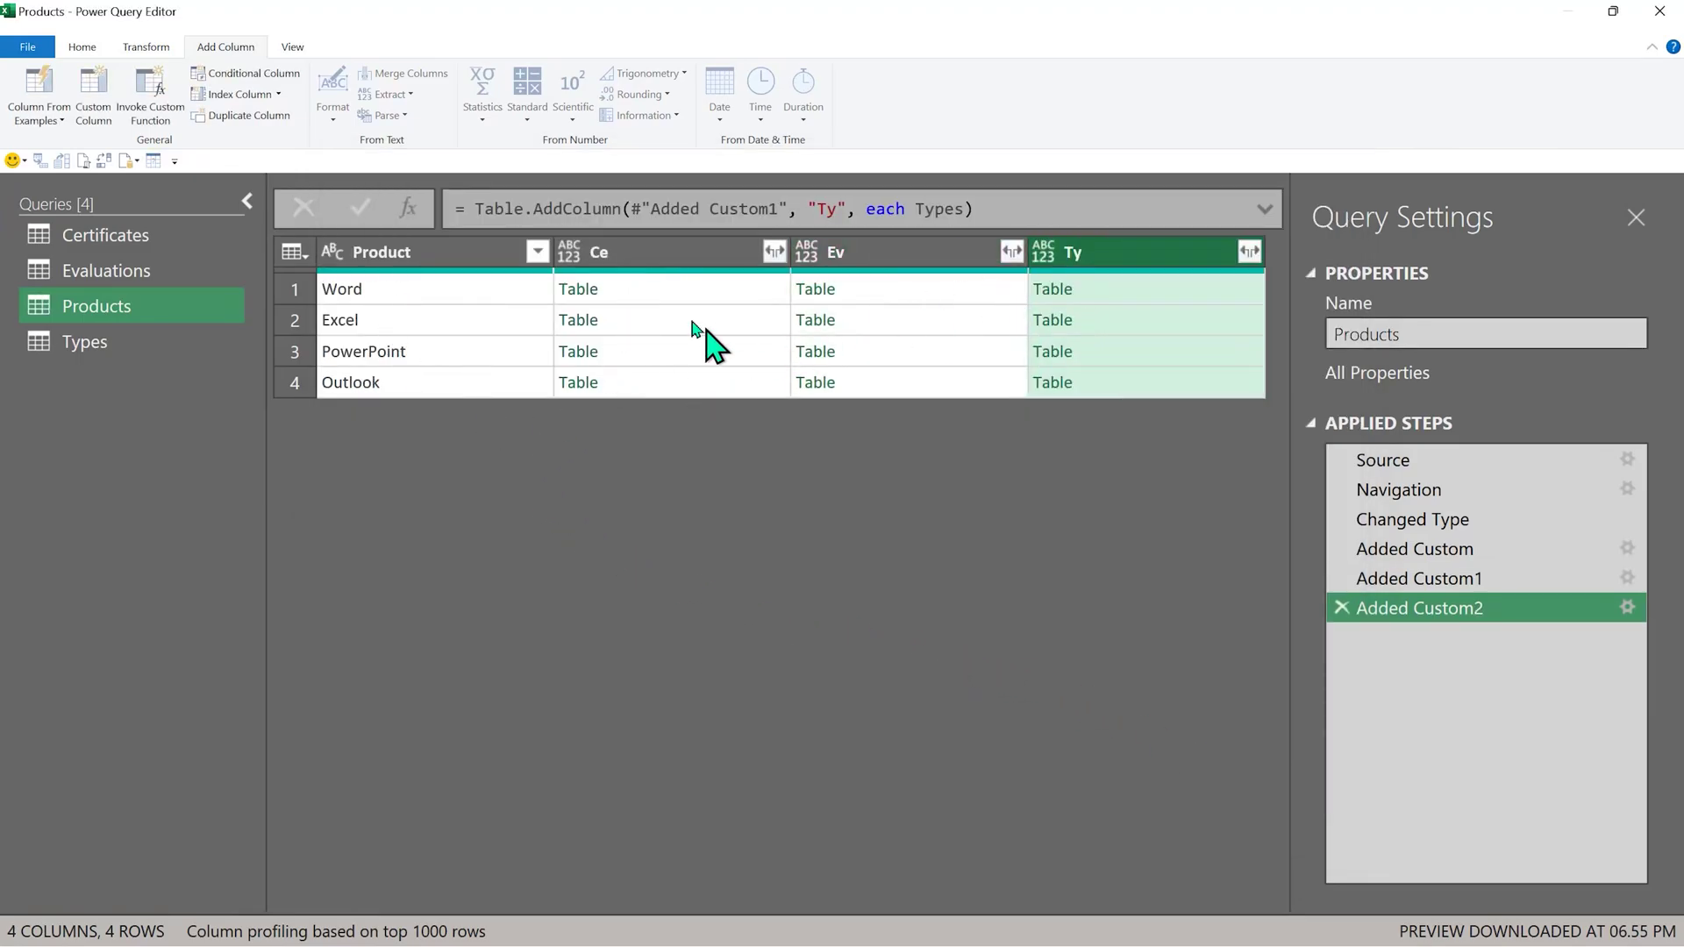
Expand the Ce column into Certificate values without the column-name prefix, discarding a stray drill-down
left_click(584, 292)
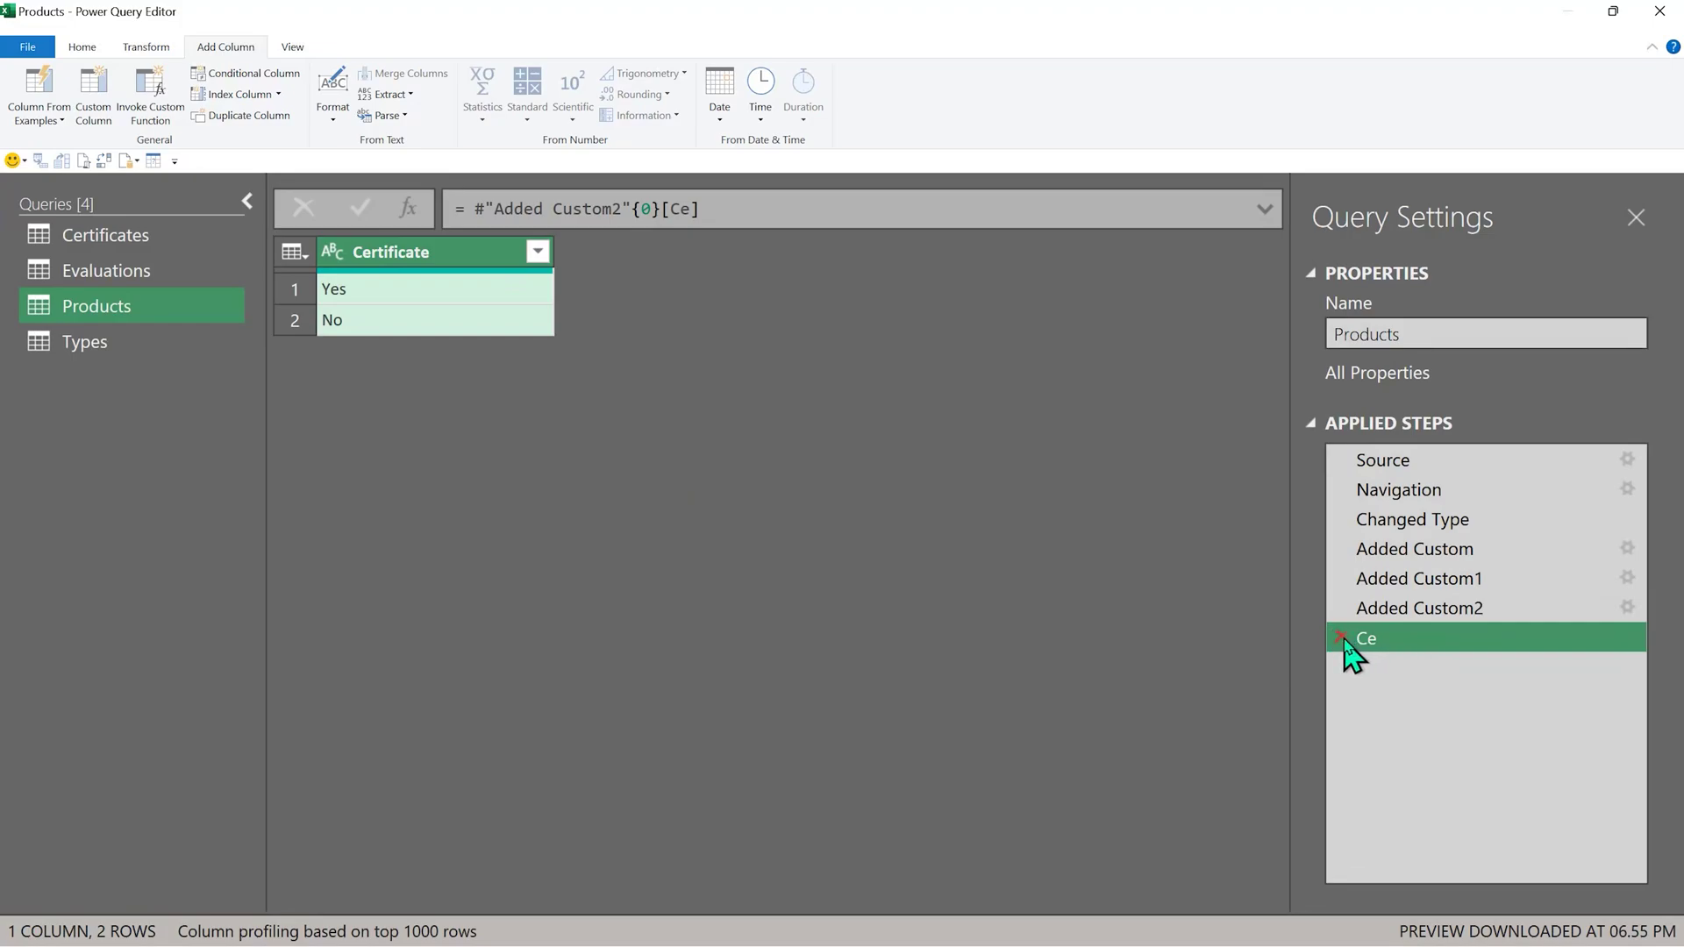
left_click(1340, 637)
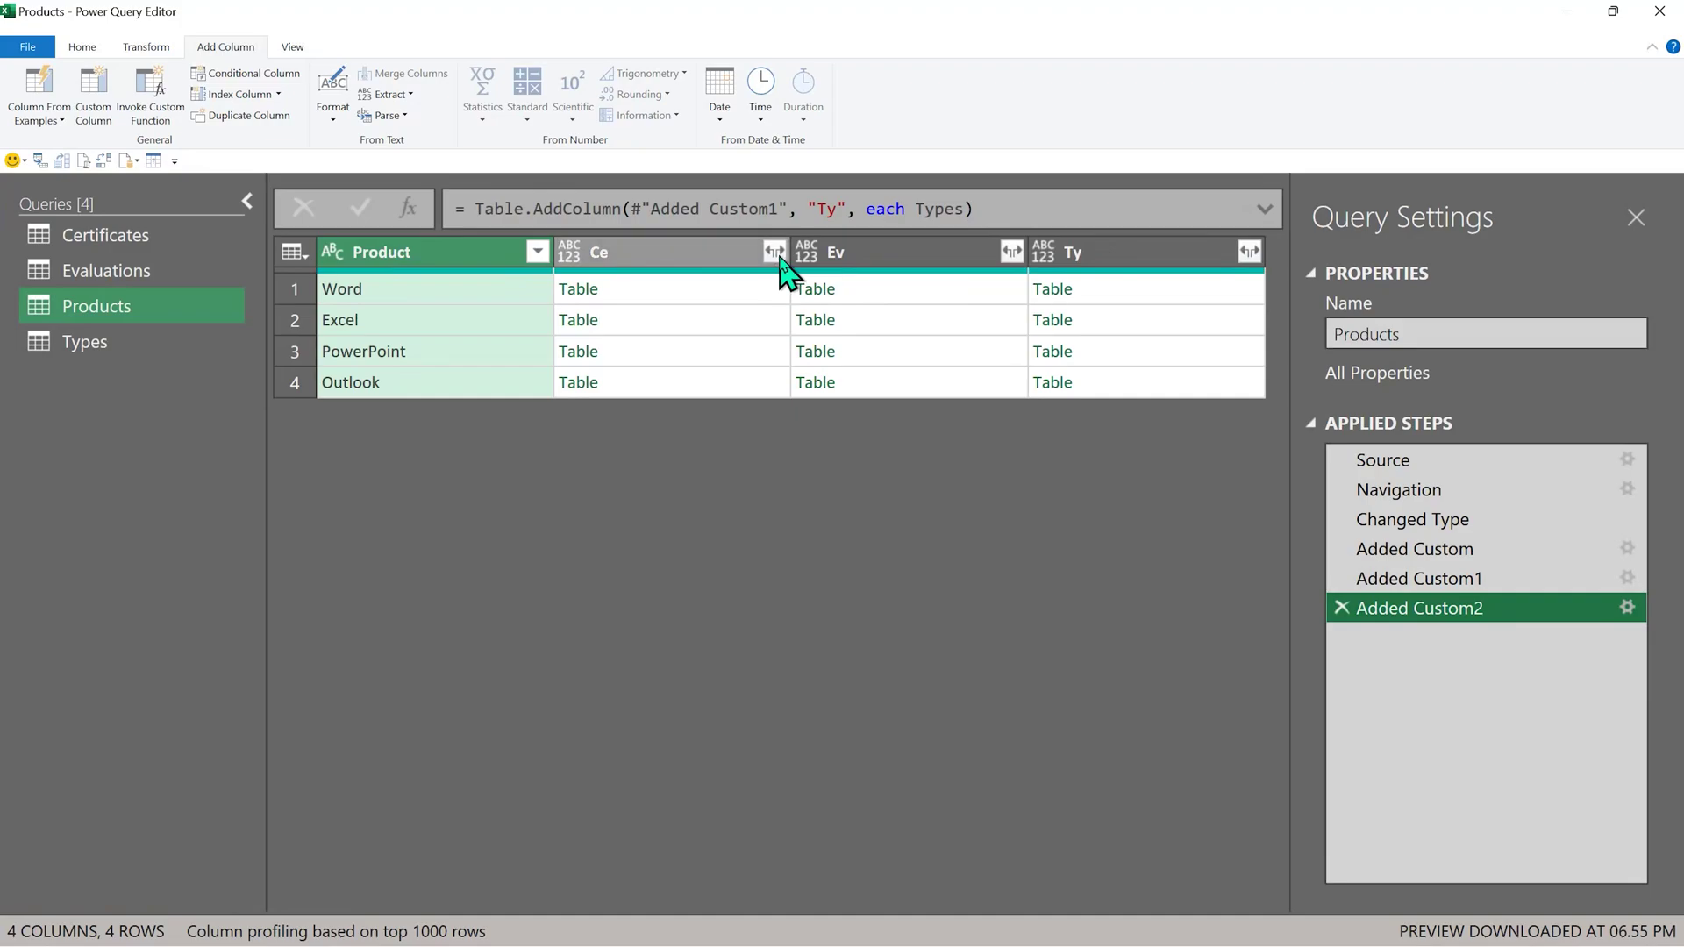
left_click(775, 255)
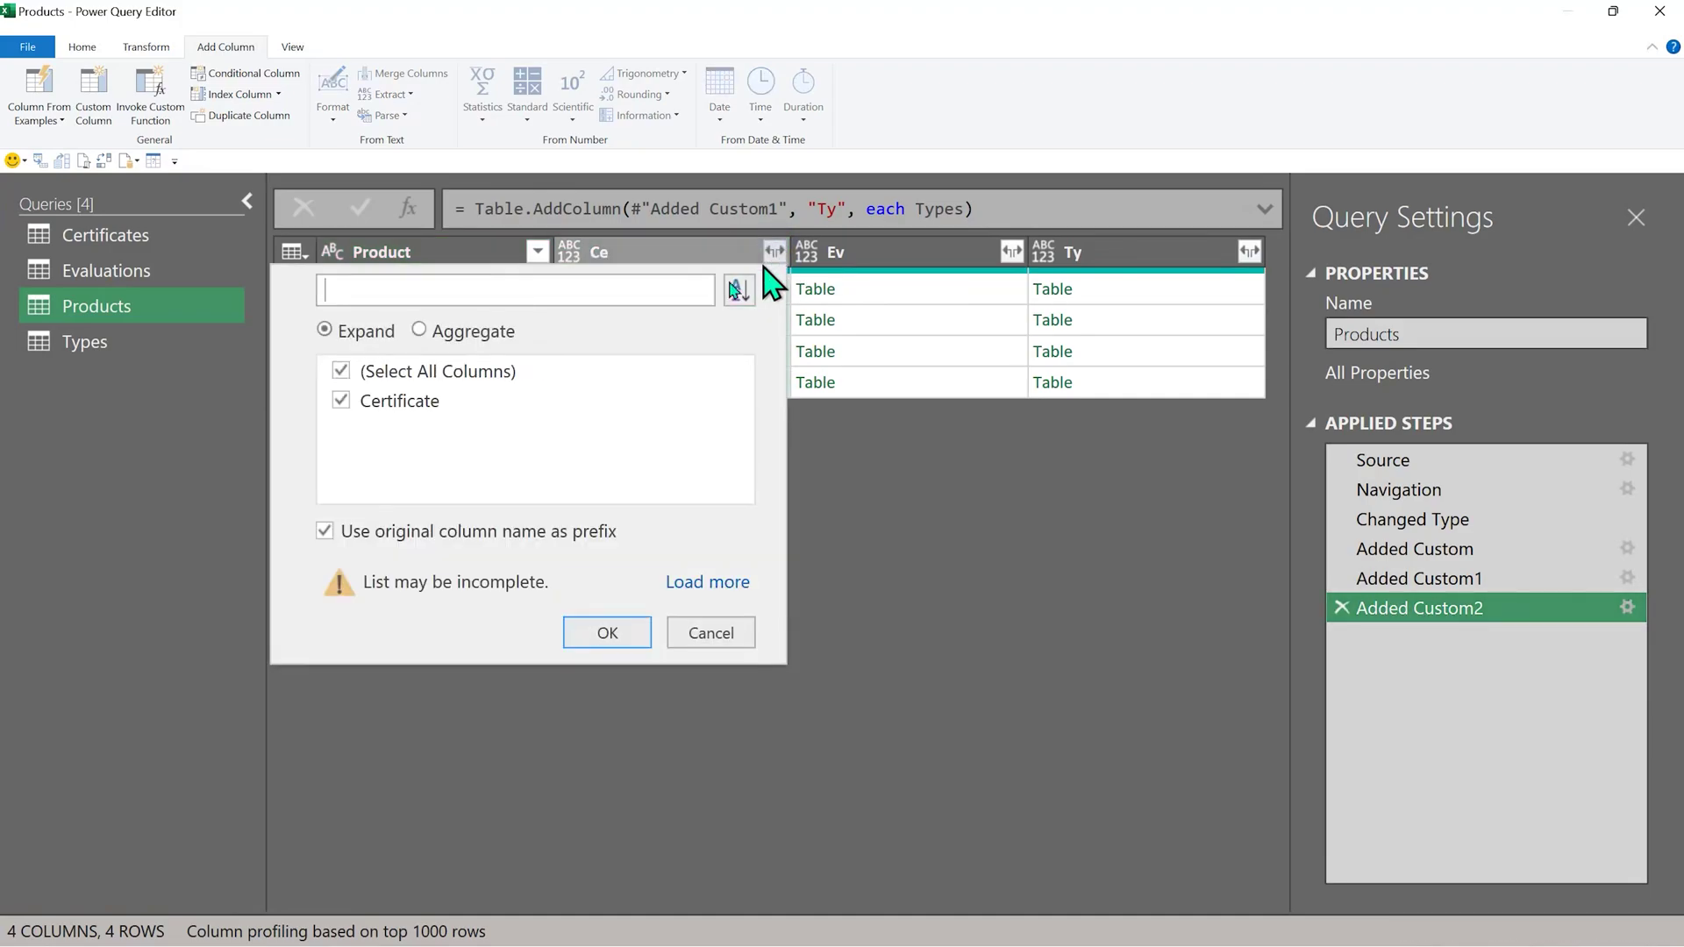
left_click(390, 537)
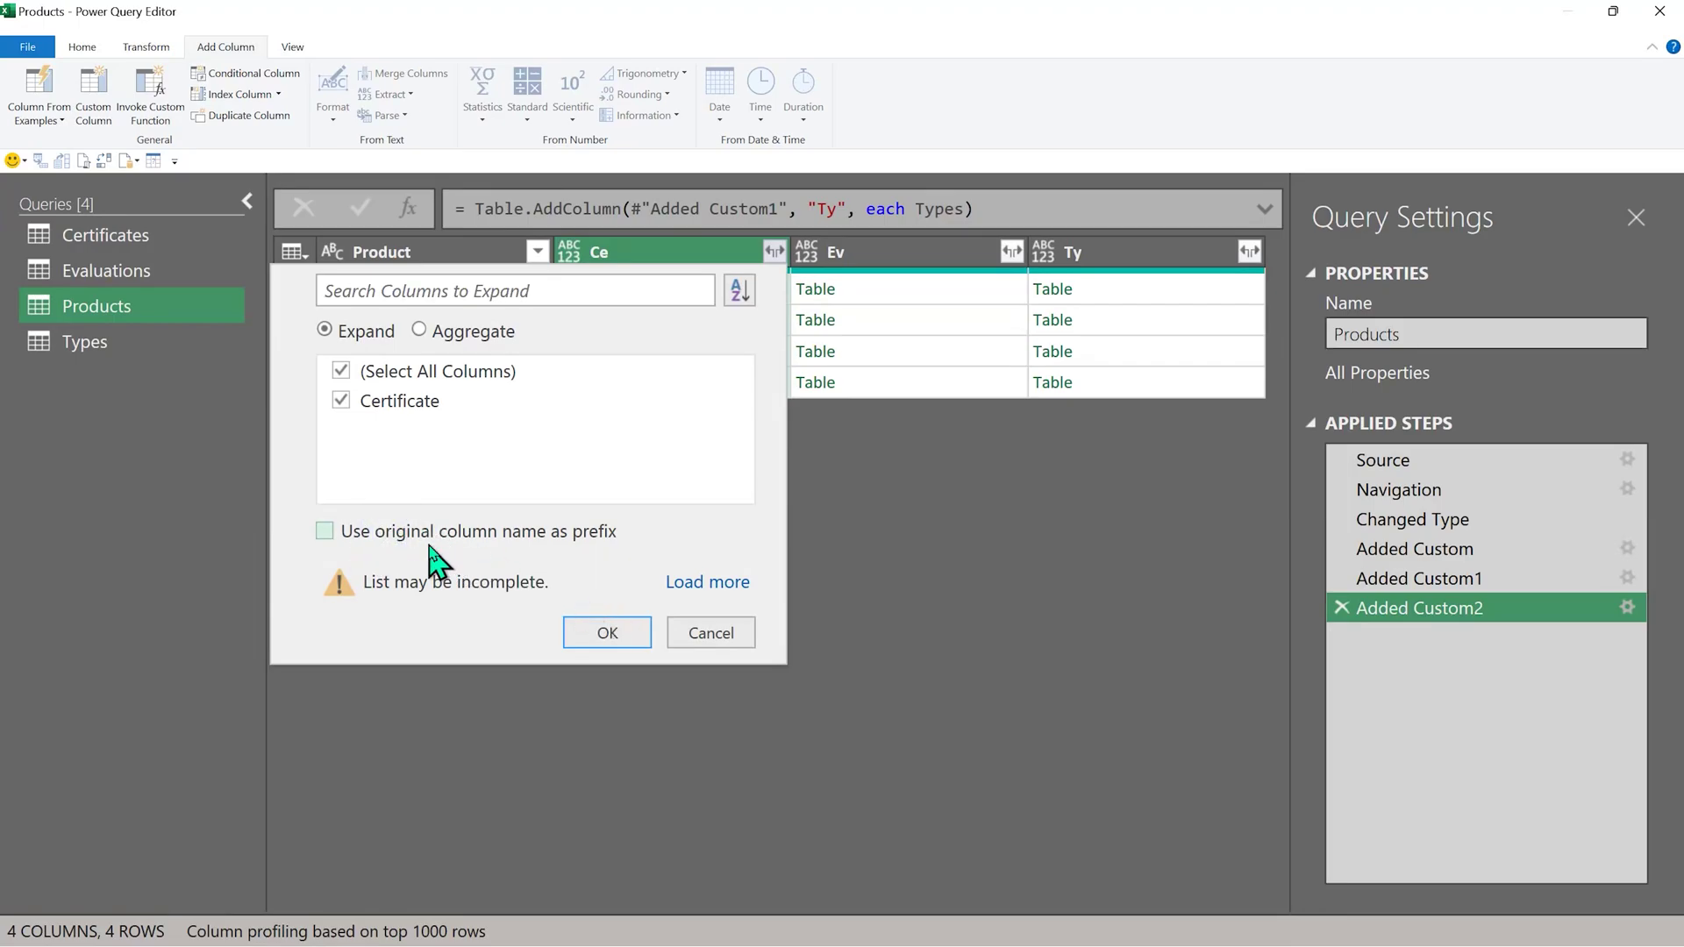
left_click(610, 632)
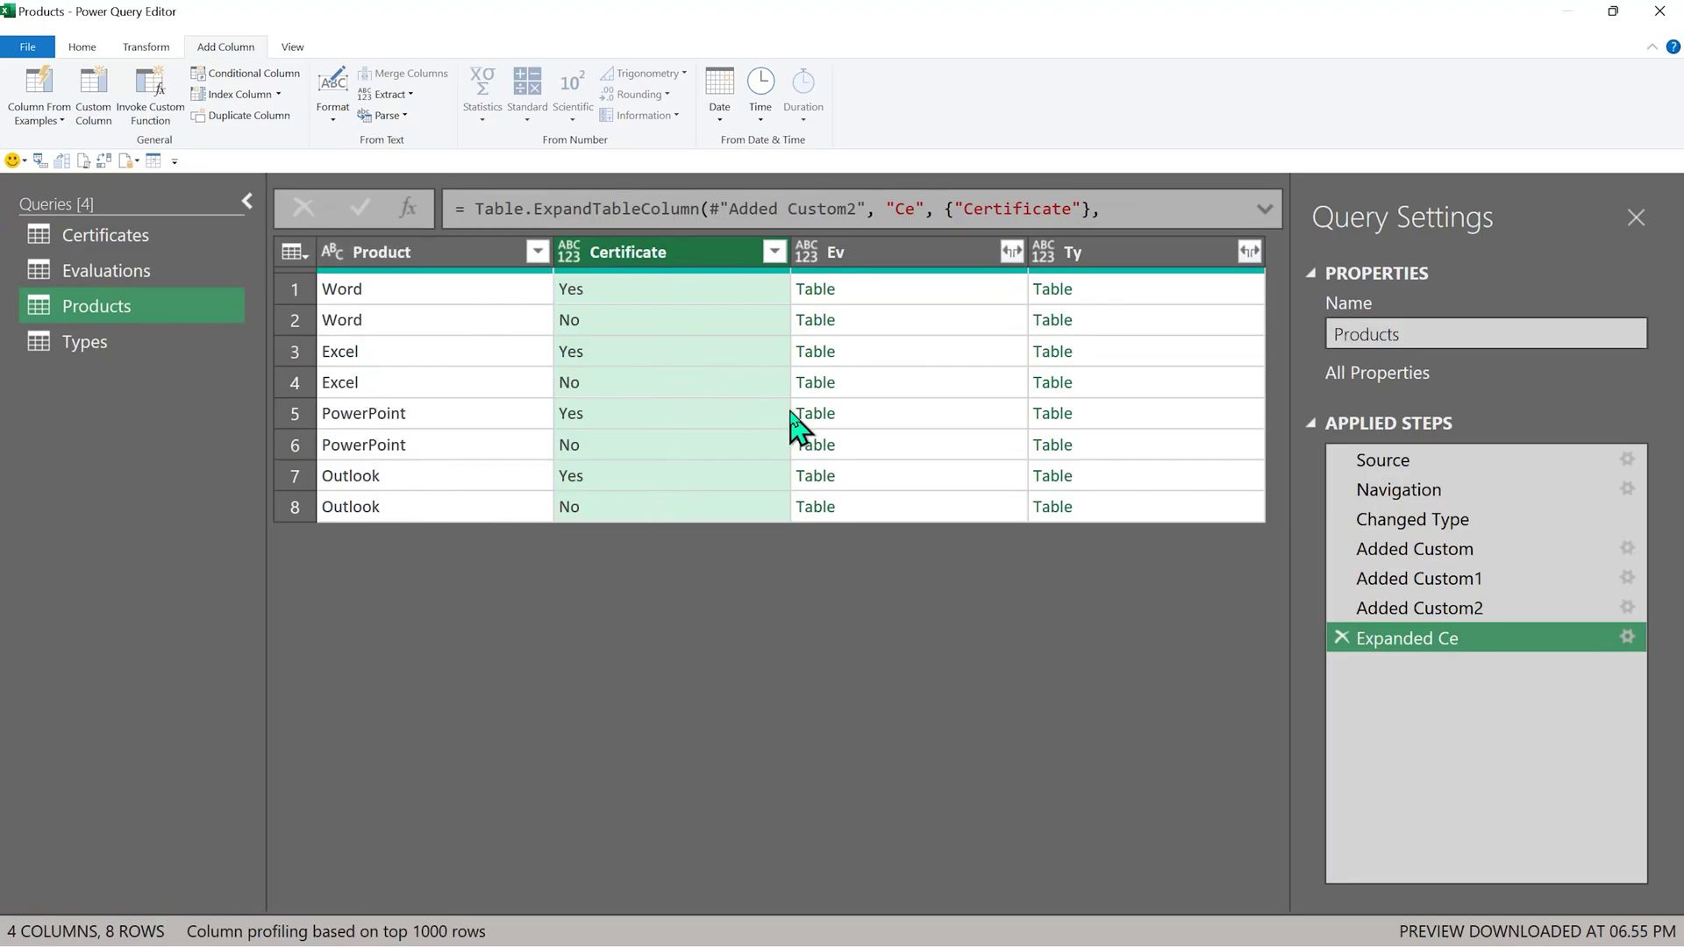
Expand the Ev and Ty columns, giving 48 combination rows
left_click(1012, 252)
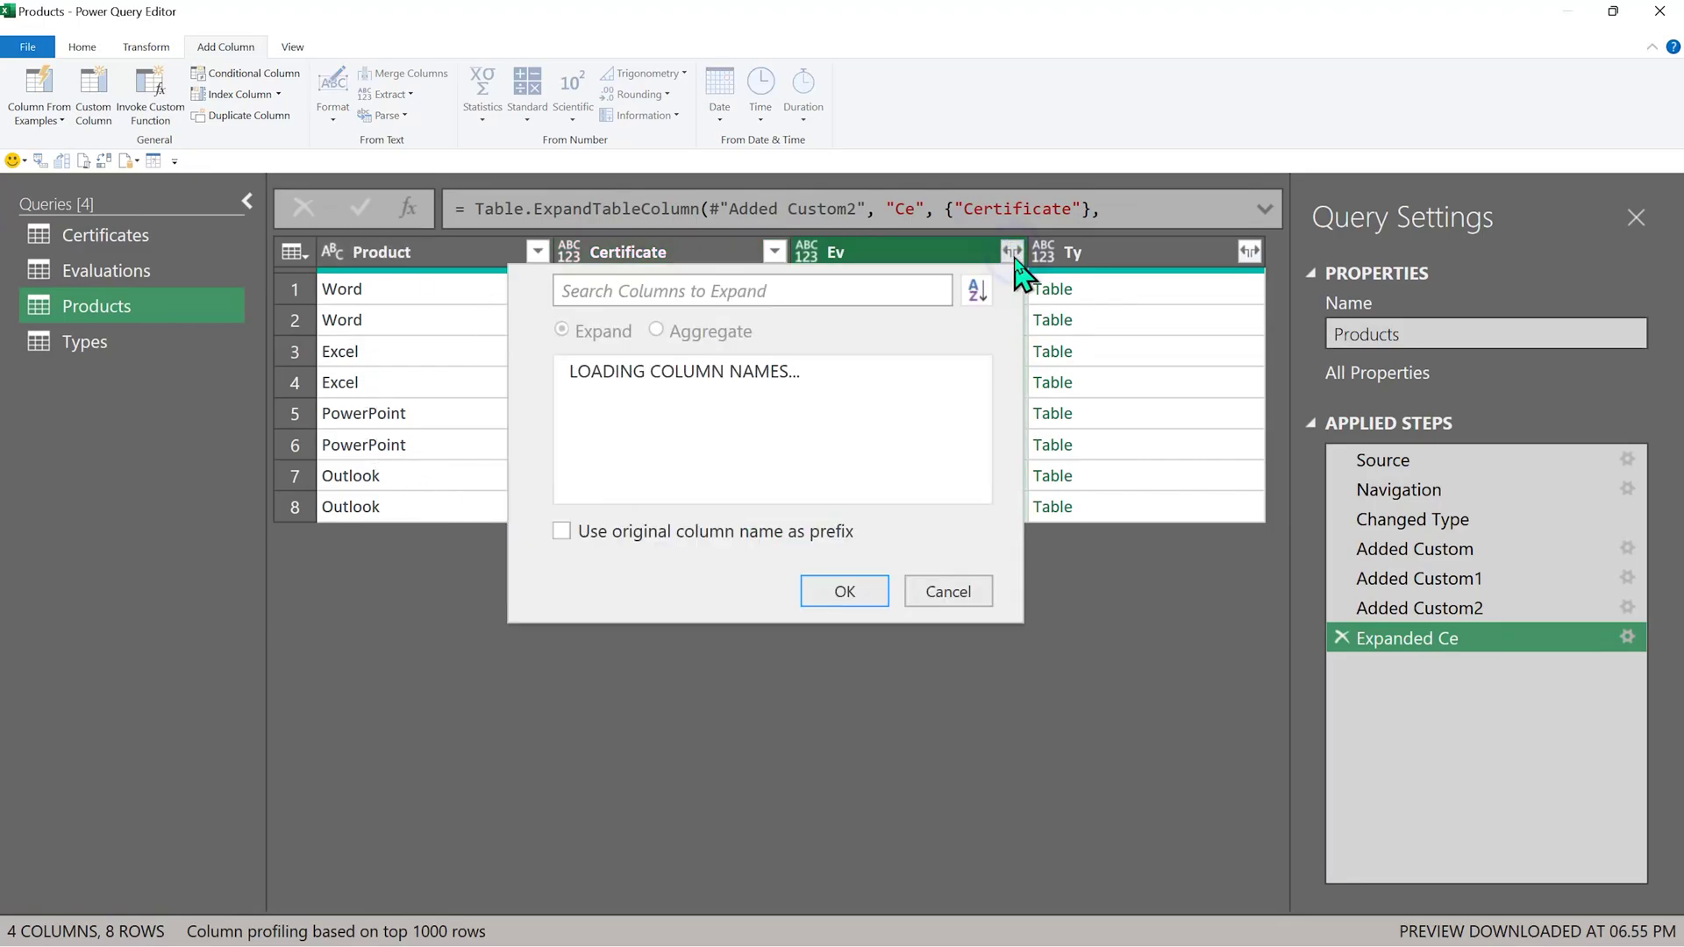
left_click(834, 633)
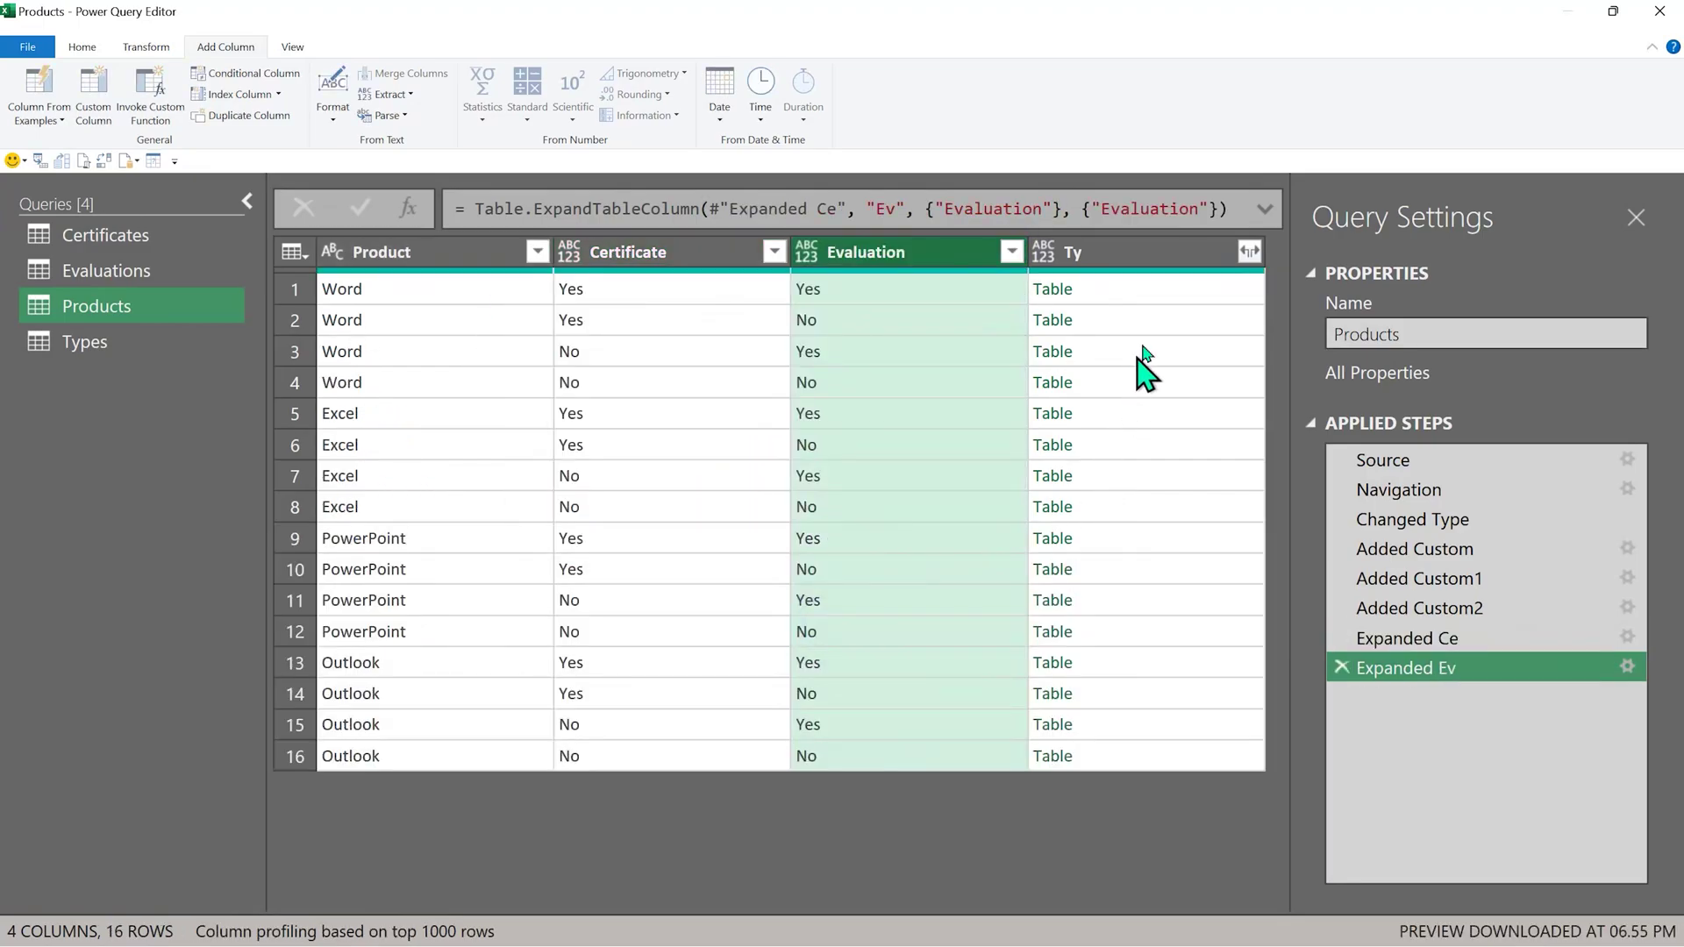
left_click(1249, 252)
left_click(917, 532)
left_click(1078, 633)
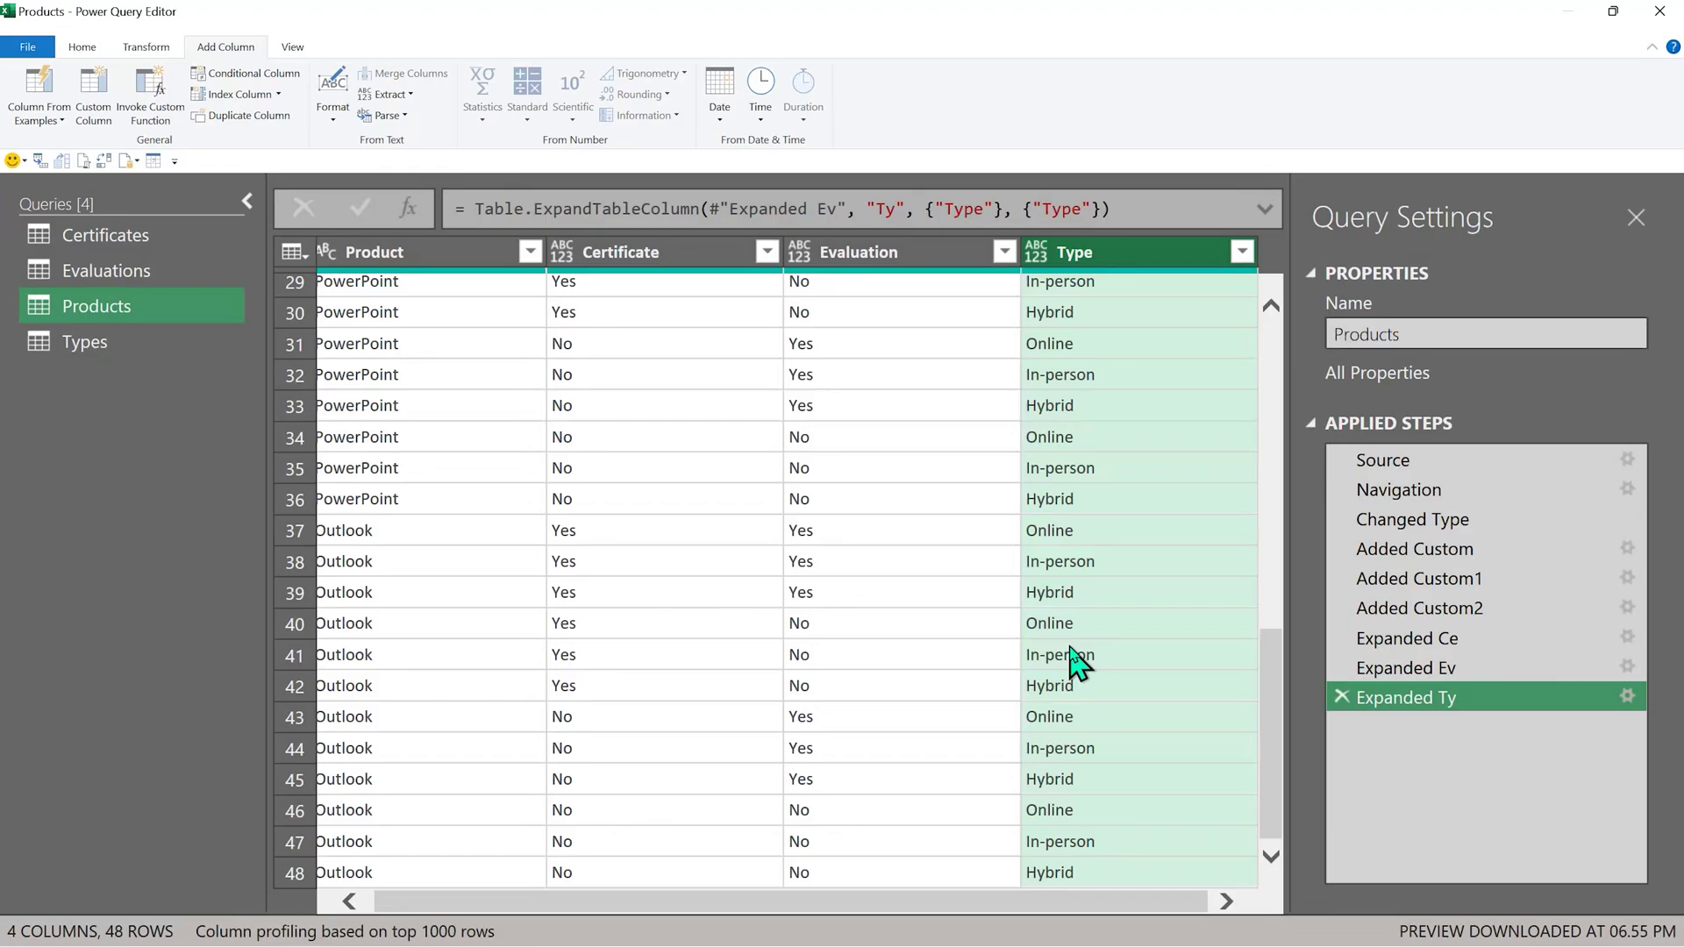
Close & Load the Products query back to Excel
left_click(81, 46)
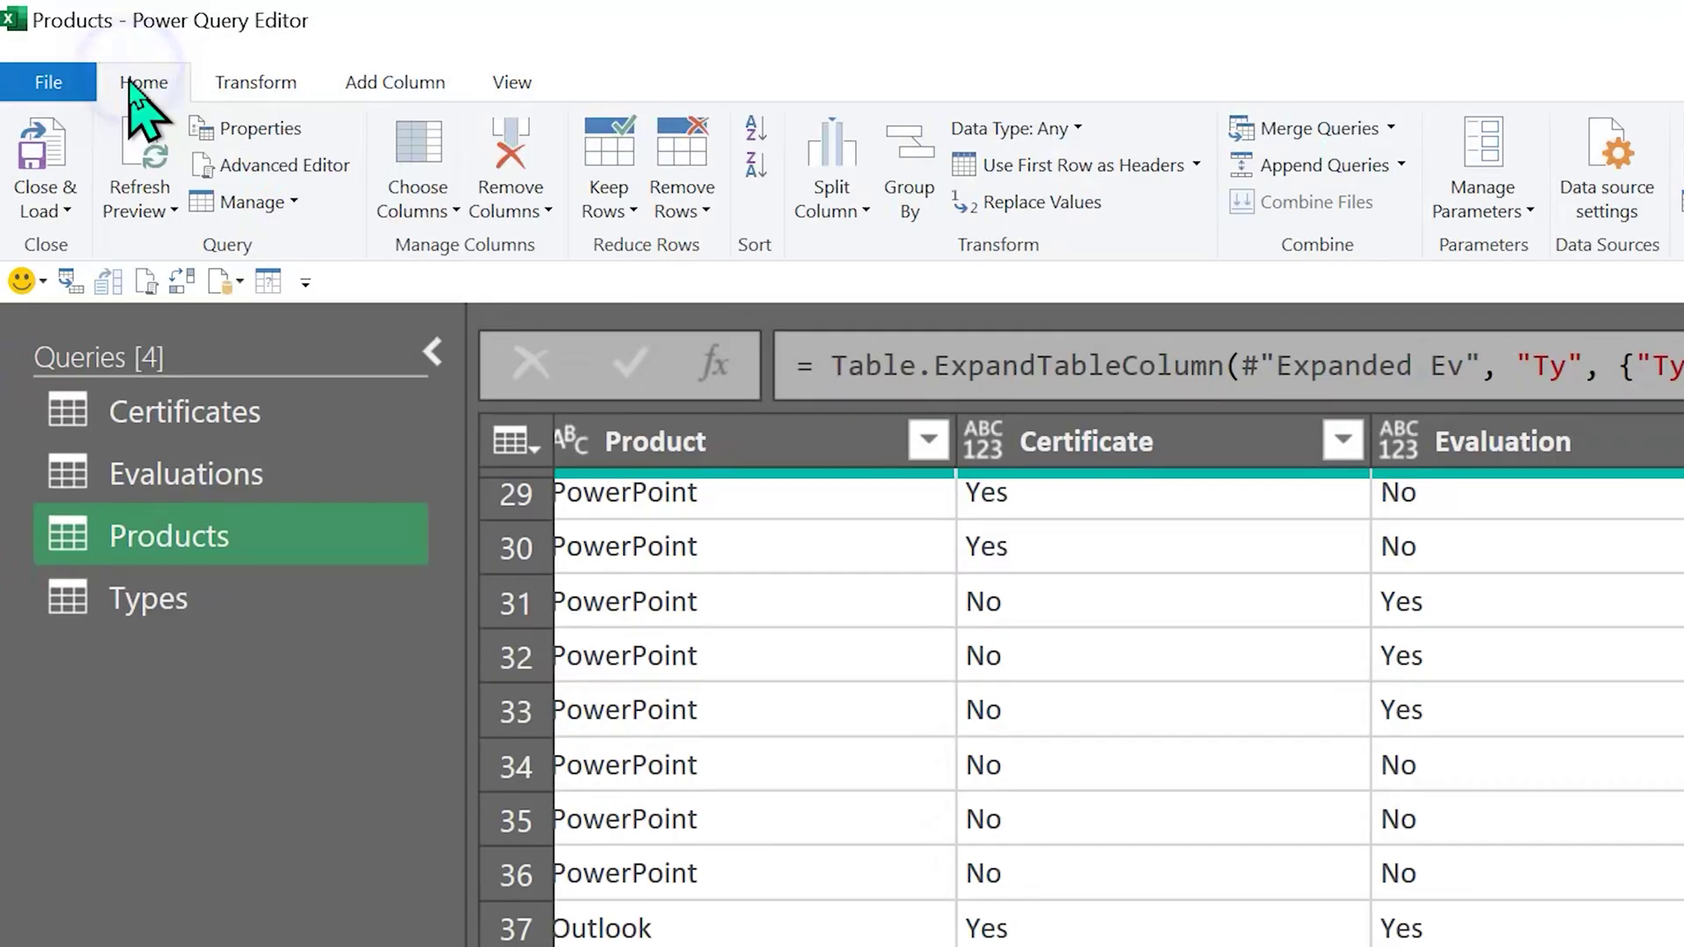
left_click(27, 112)
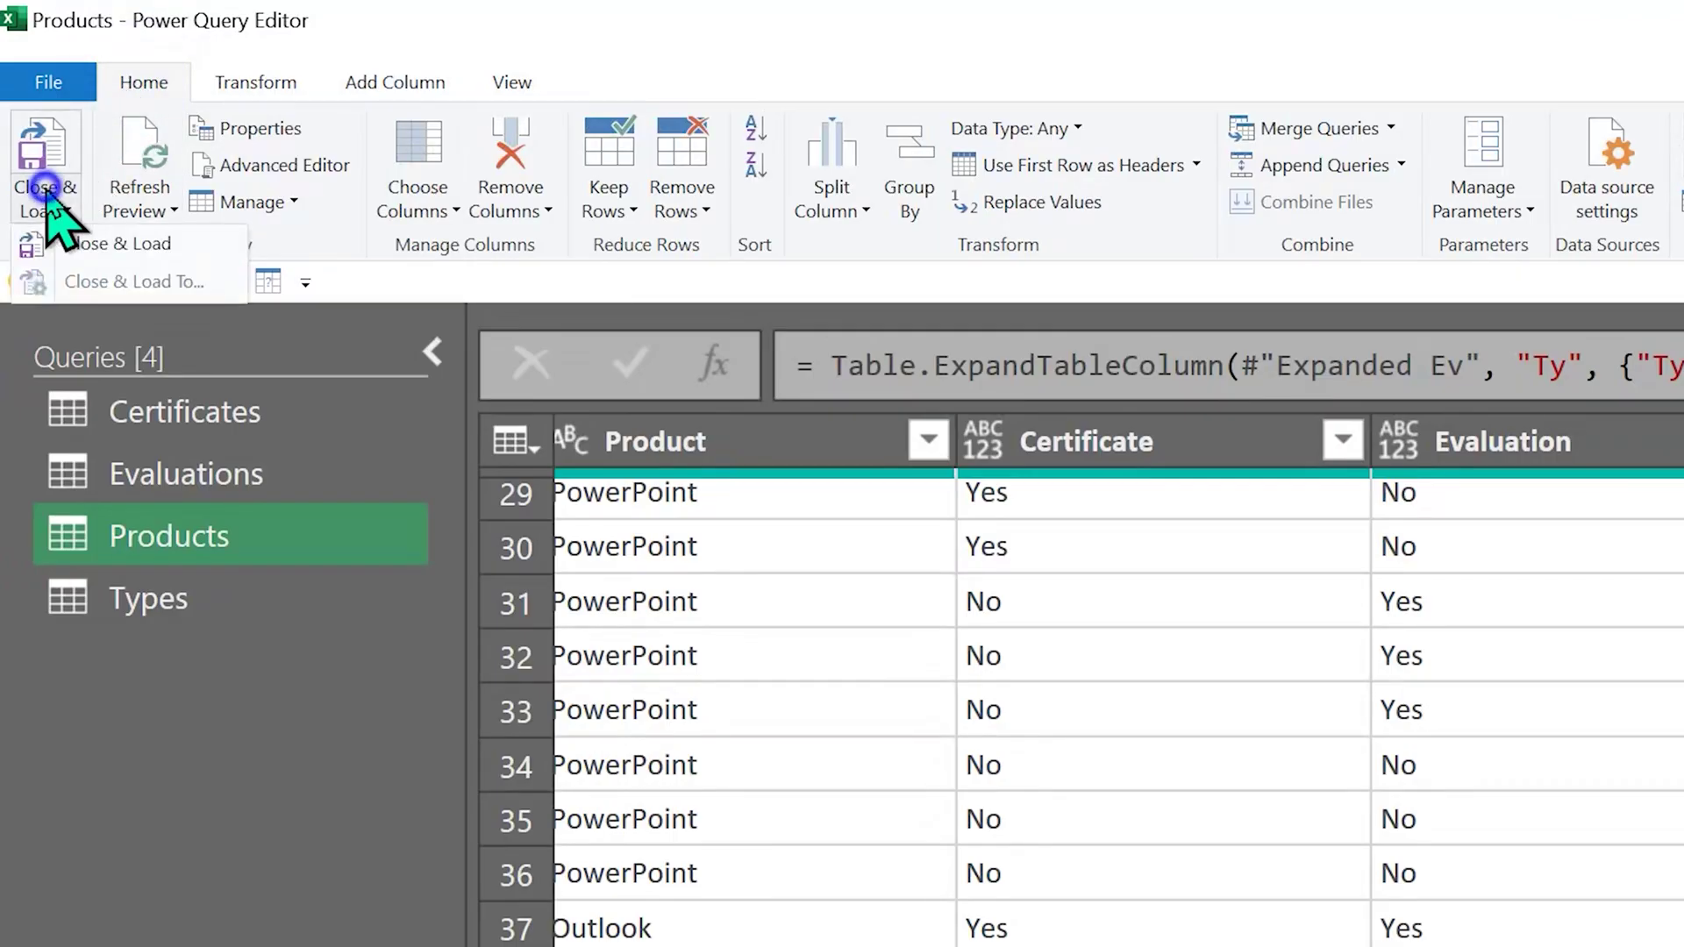
left_click(136, 250)
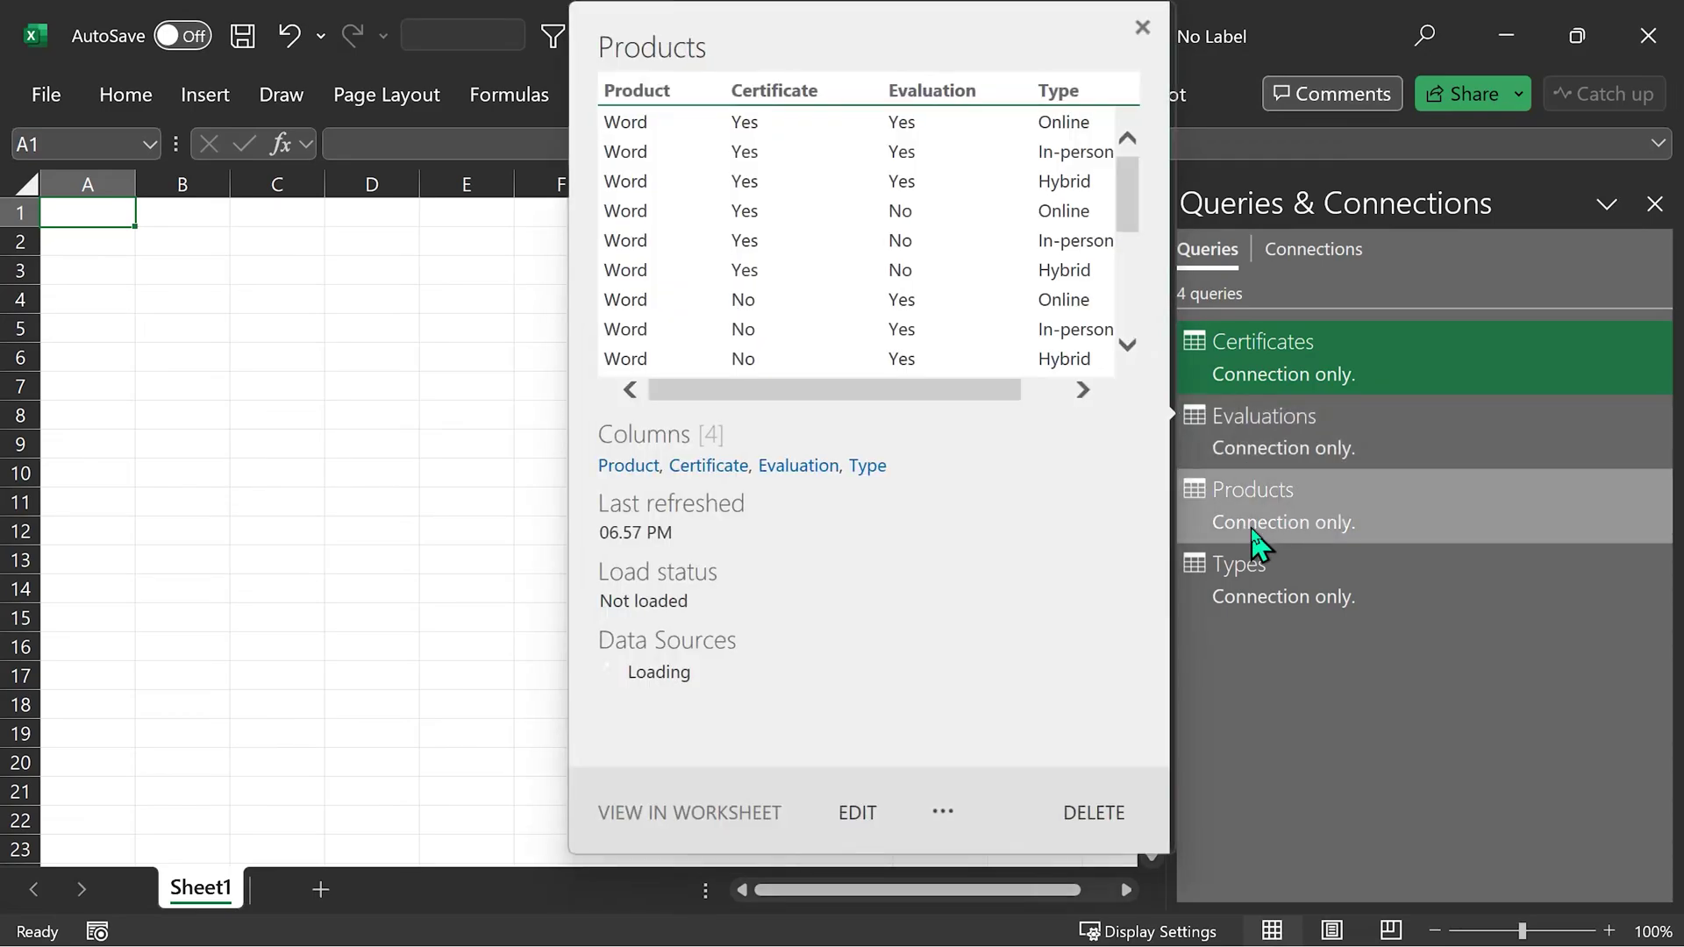
Load the Products query as a table at $A$1, kept out of the Data Model
mouse_move(1283, 506)
right_click(1254, 536)
left_click(1324, 634)
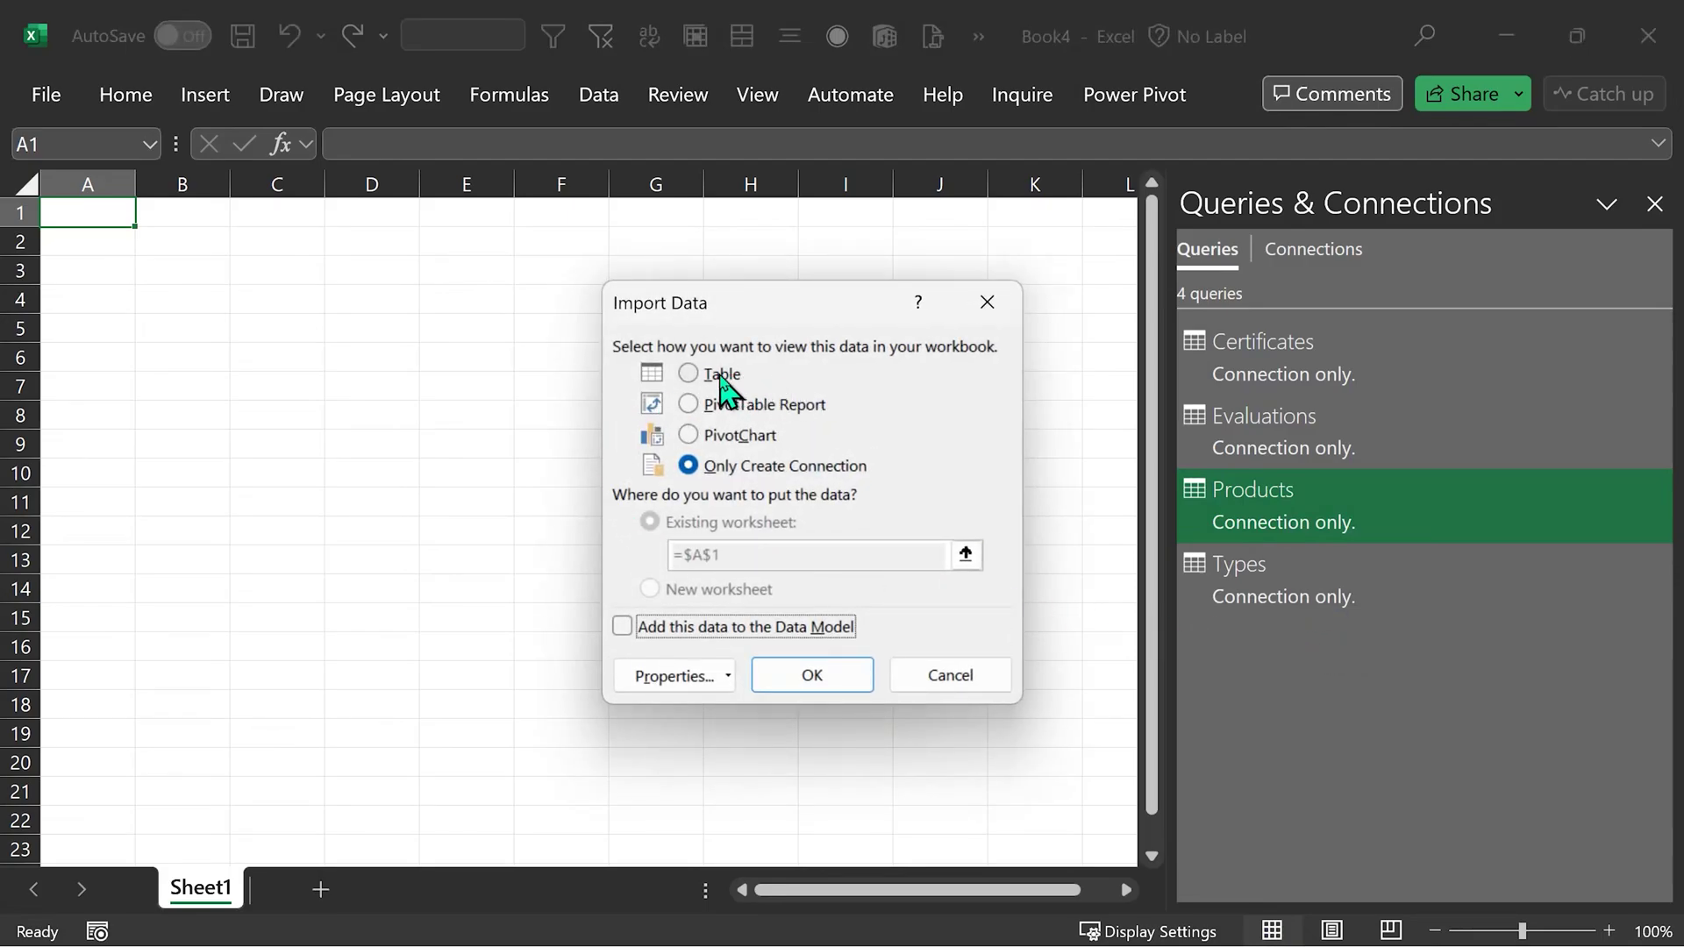
left_click(720, 375)
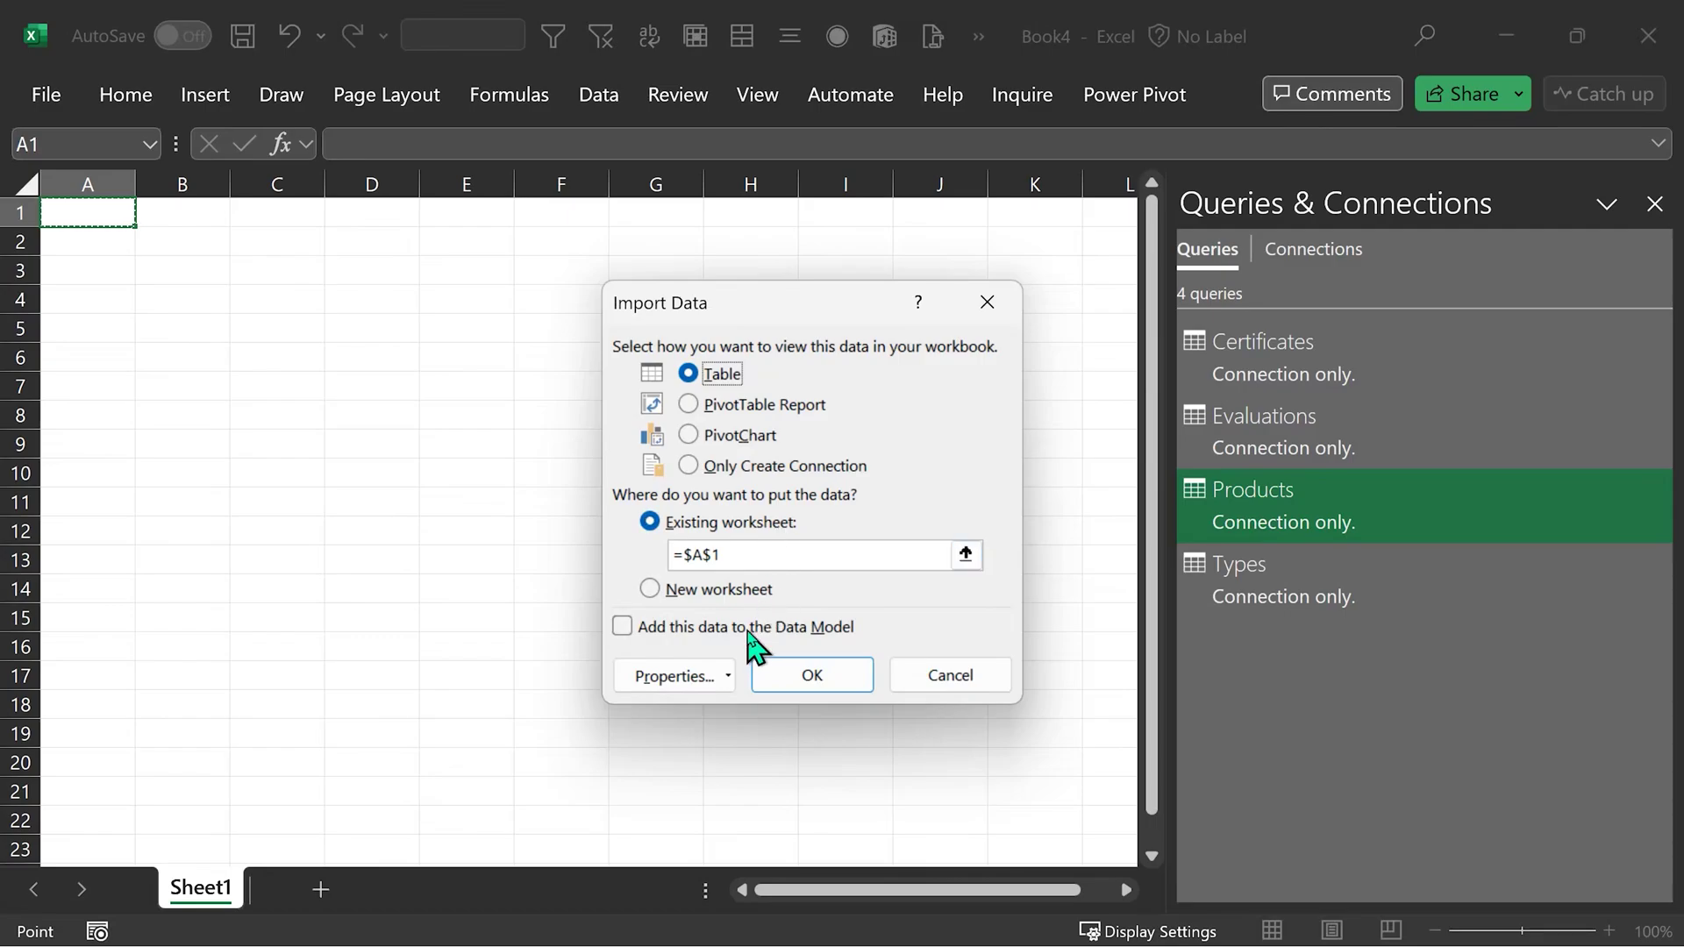
left_click(749, 628)
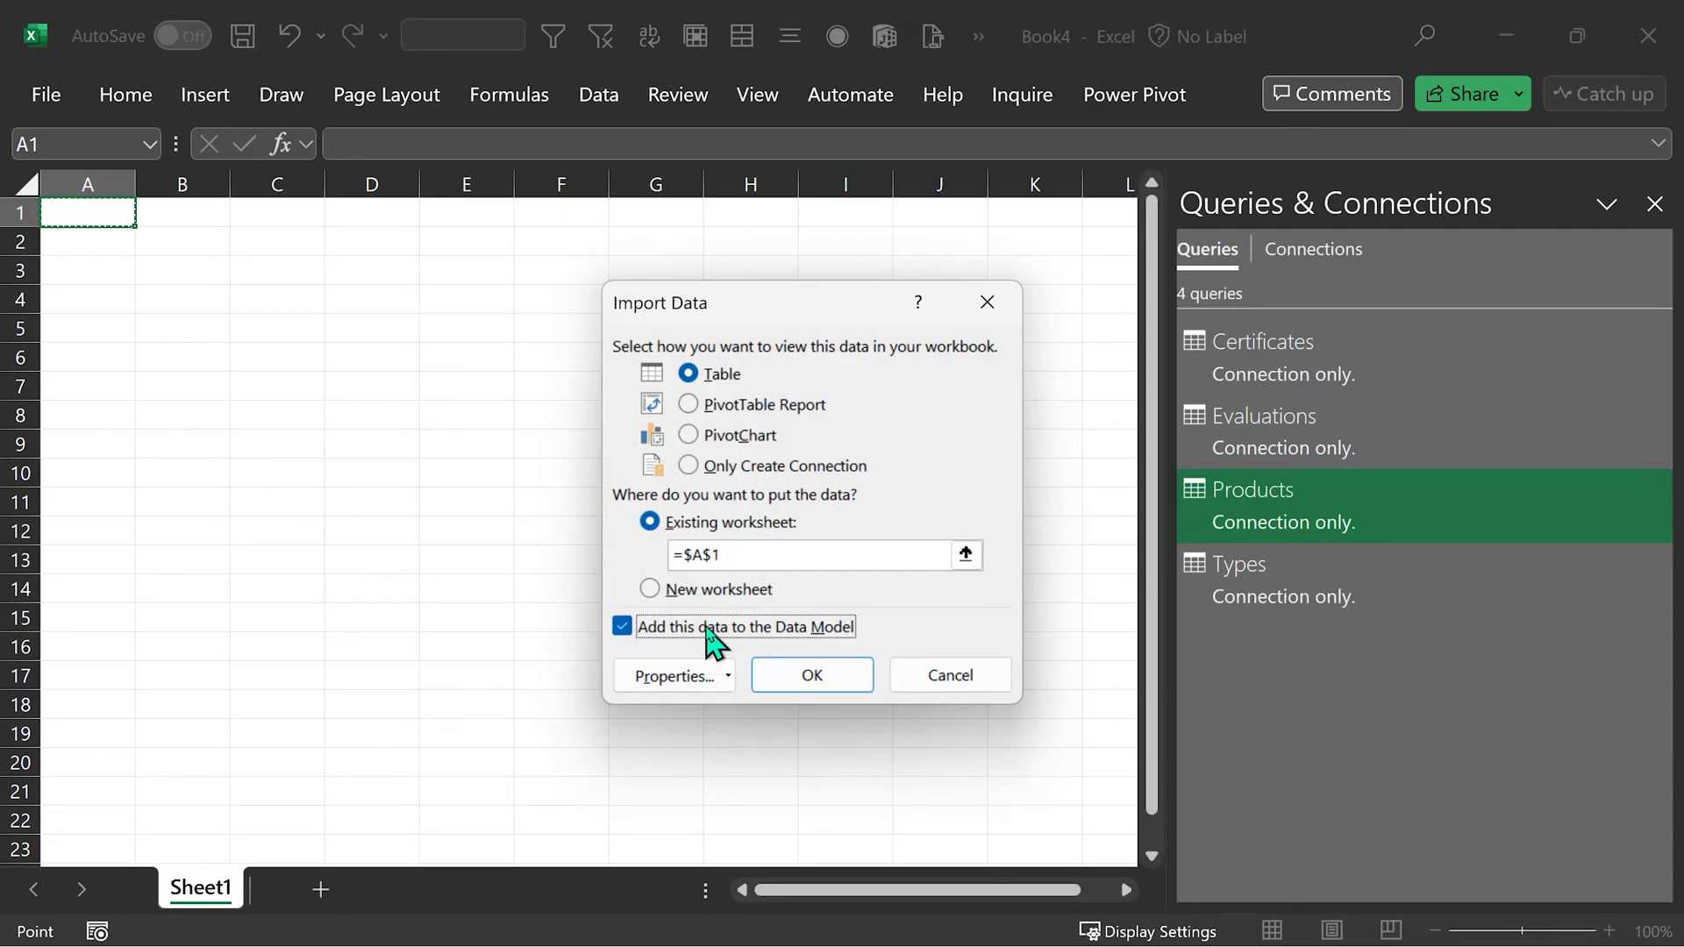
left_click(708, 628)
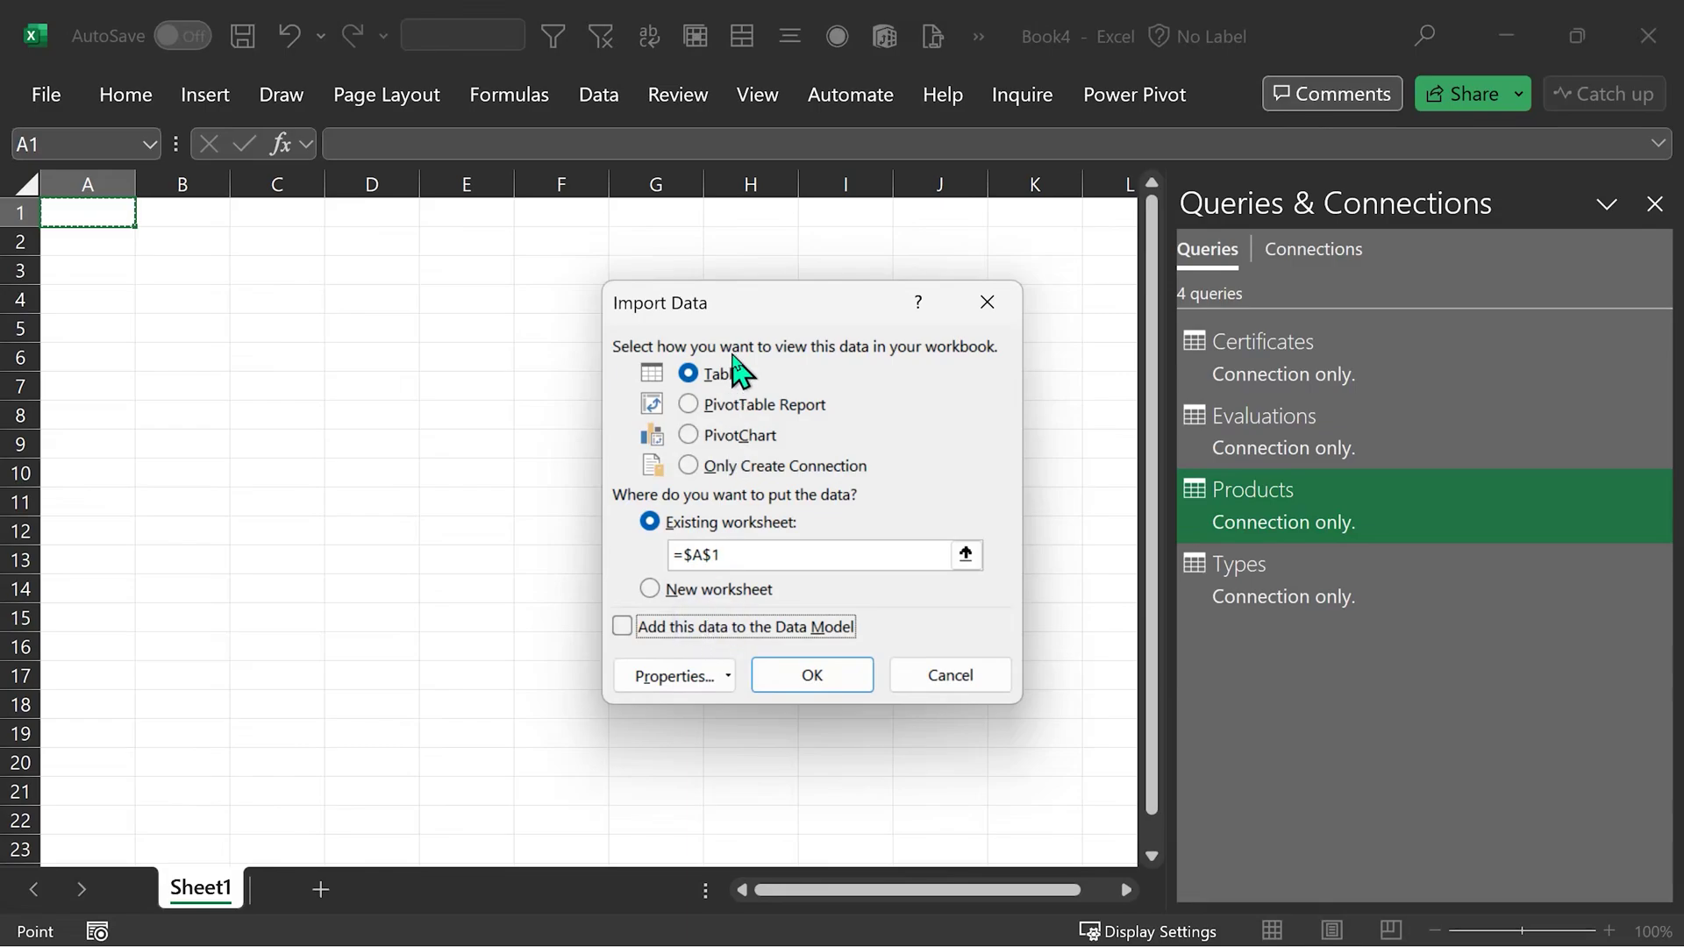
left_click(813, 675)
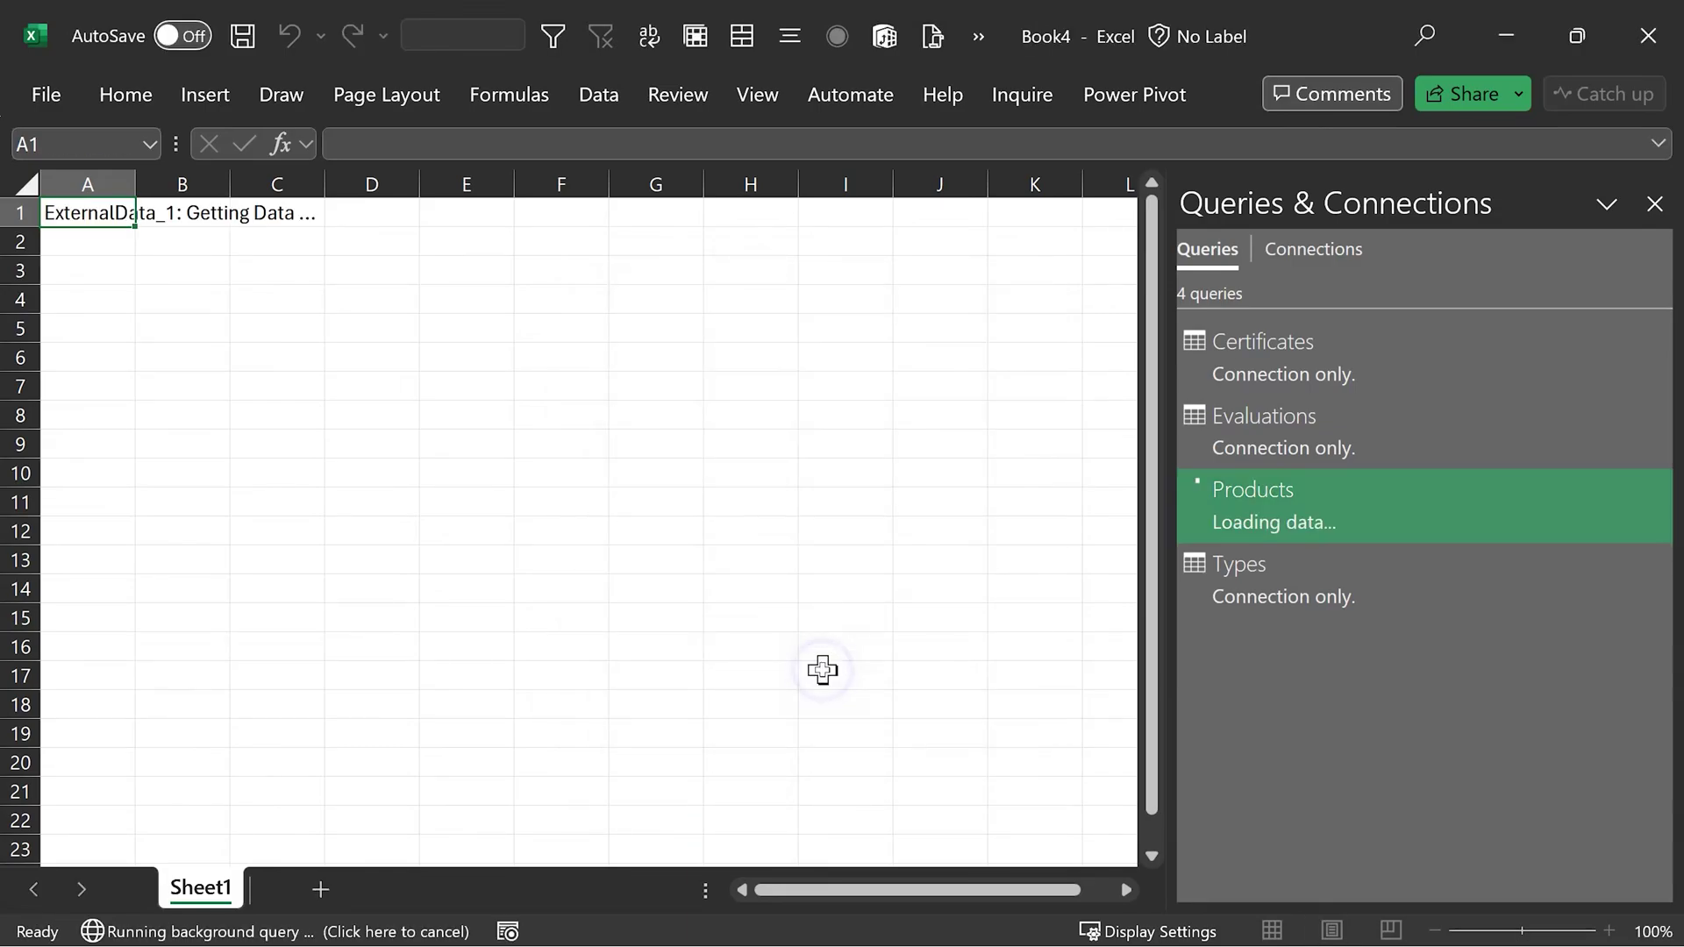
scroll(421, 567, "down", 1)
scroll(421, 567, "down", 3)
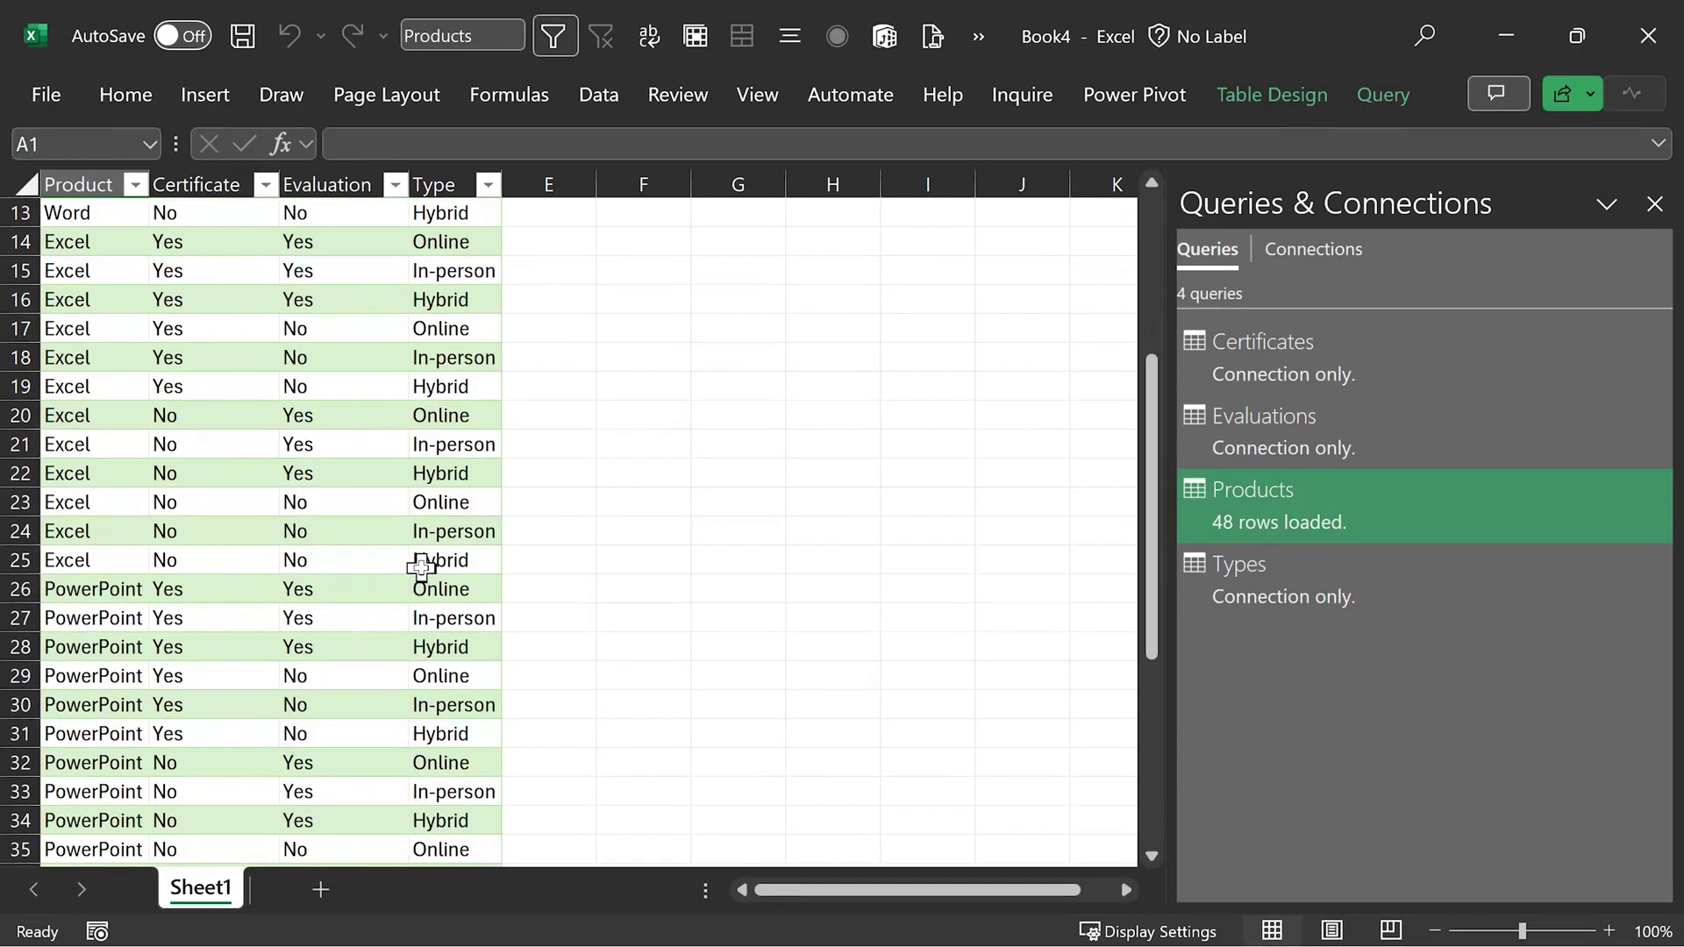
scroll(421, 567, "down", 3)
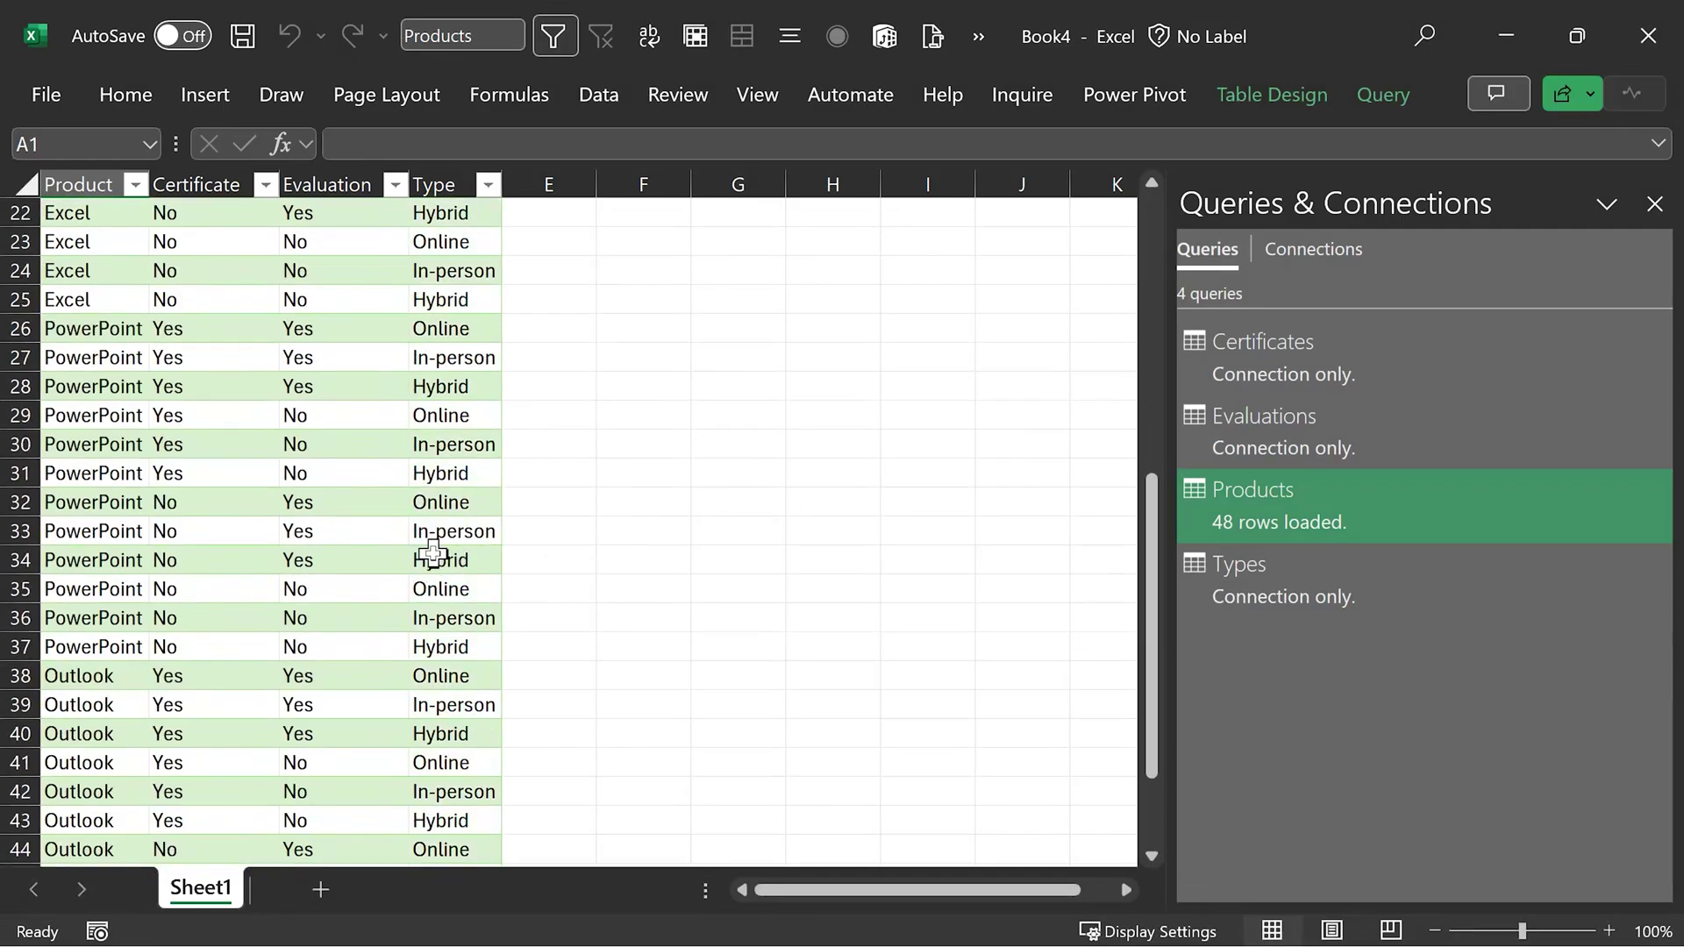
Extend the source lists with Item (Type), Added (Certificate) and Everywhere (Evaluation)
left_click(434, 558)
scroll(504, 596, "down", 2)
scroll(502, 590, "down", 1)
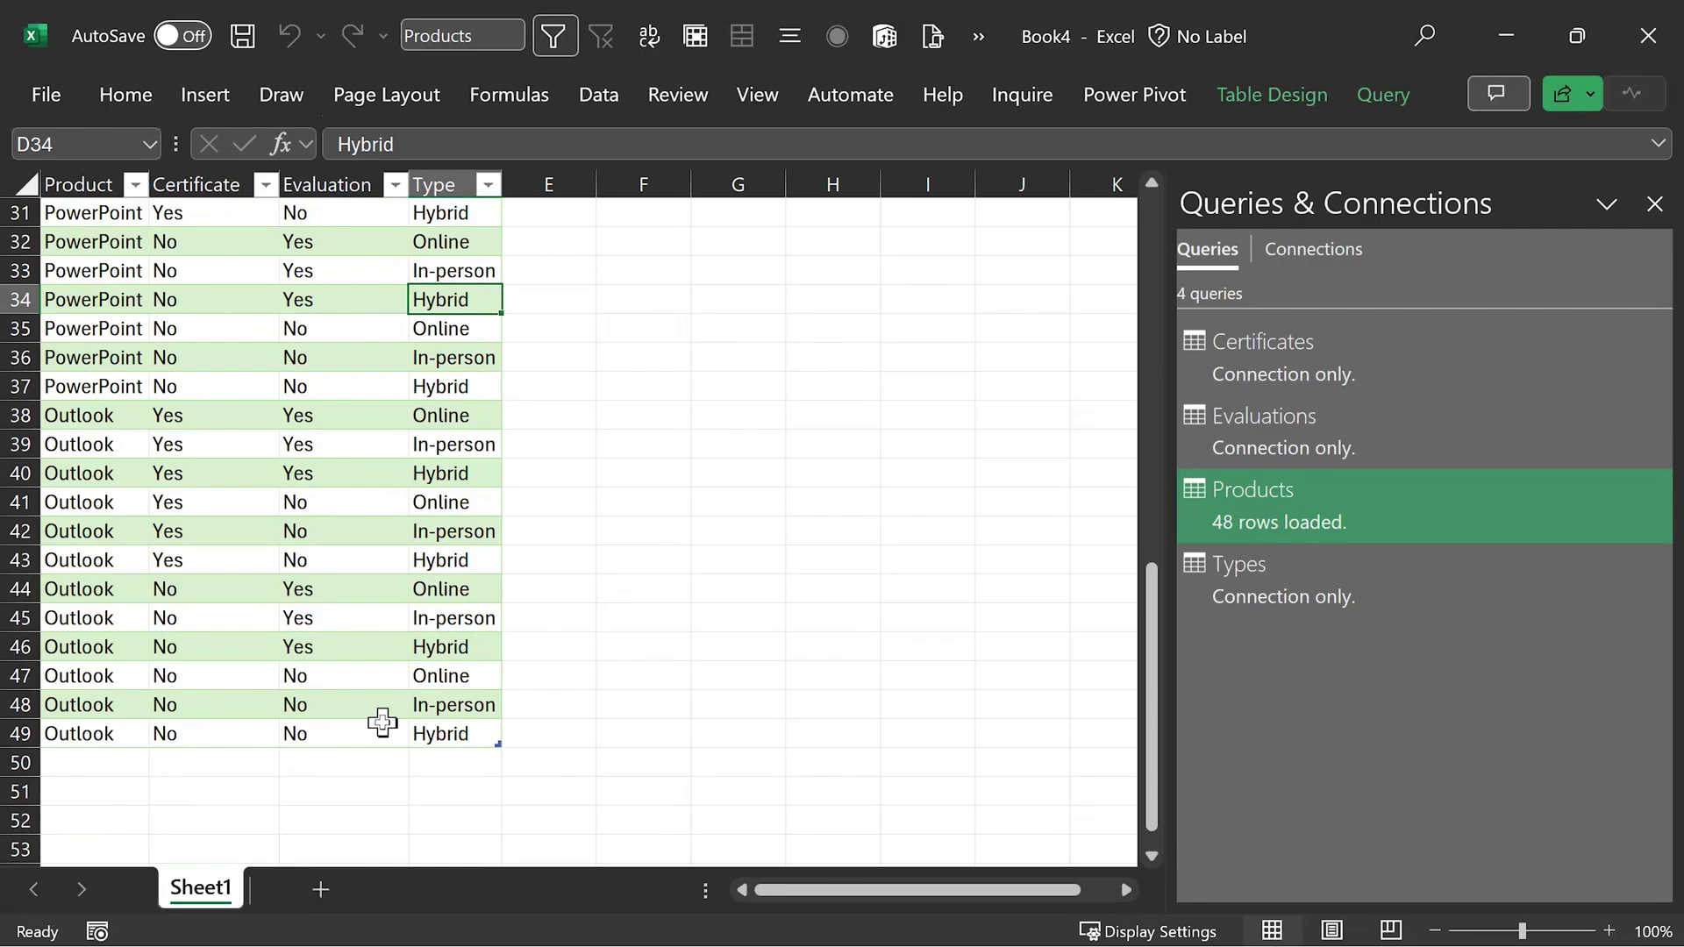
type("Item")
key("Return")
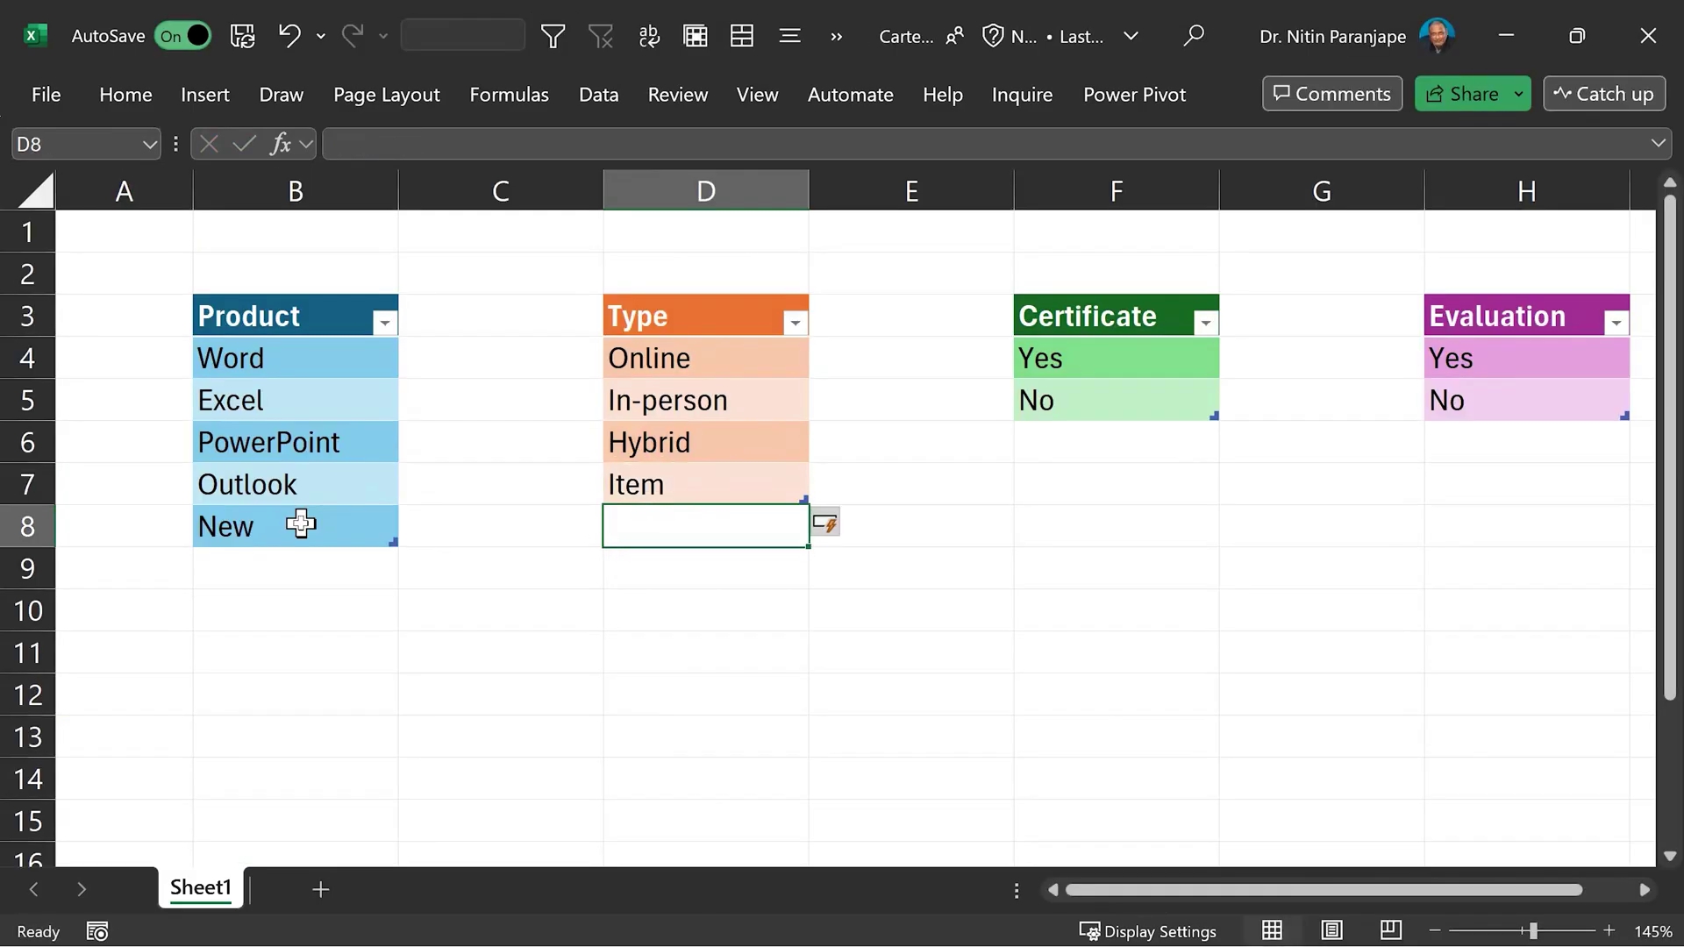
key("Up")
key("Up")
key("Right")
key("Right")
type("Added")
key("Right")
key("Right")
type("Every")
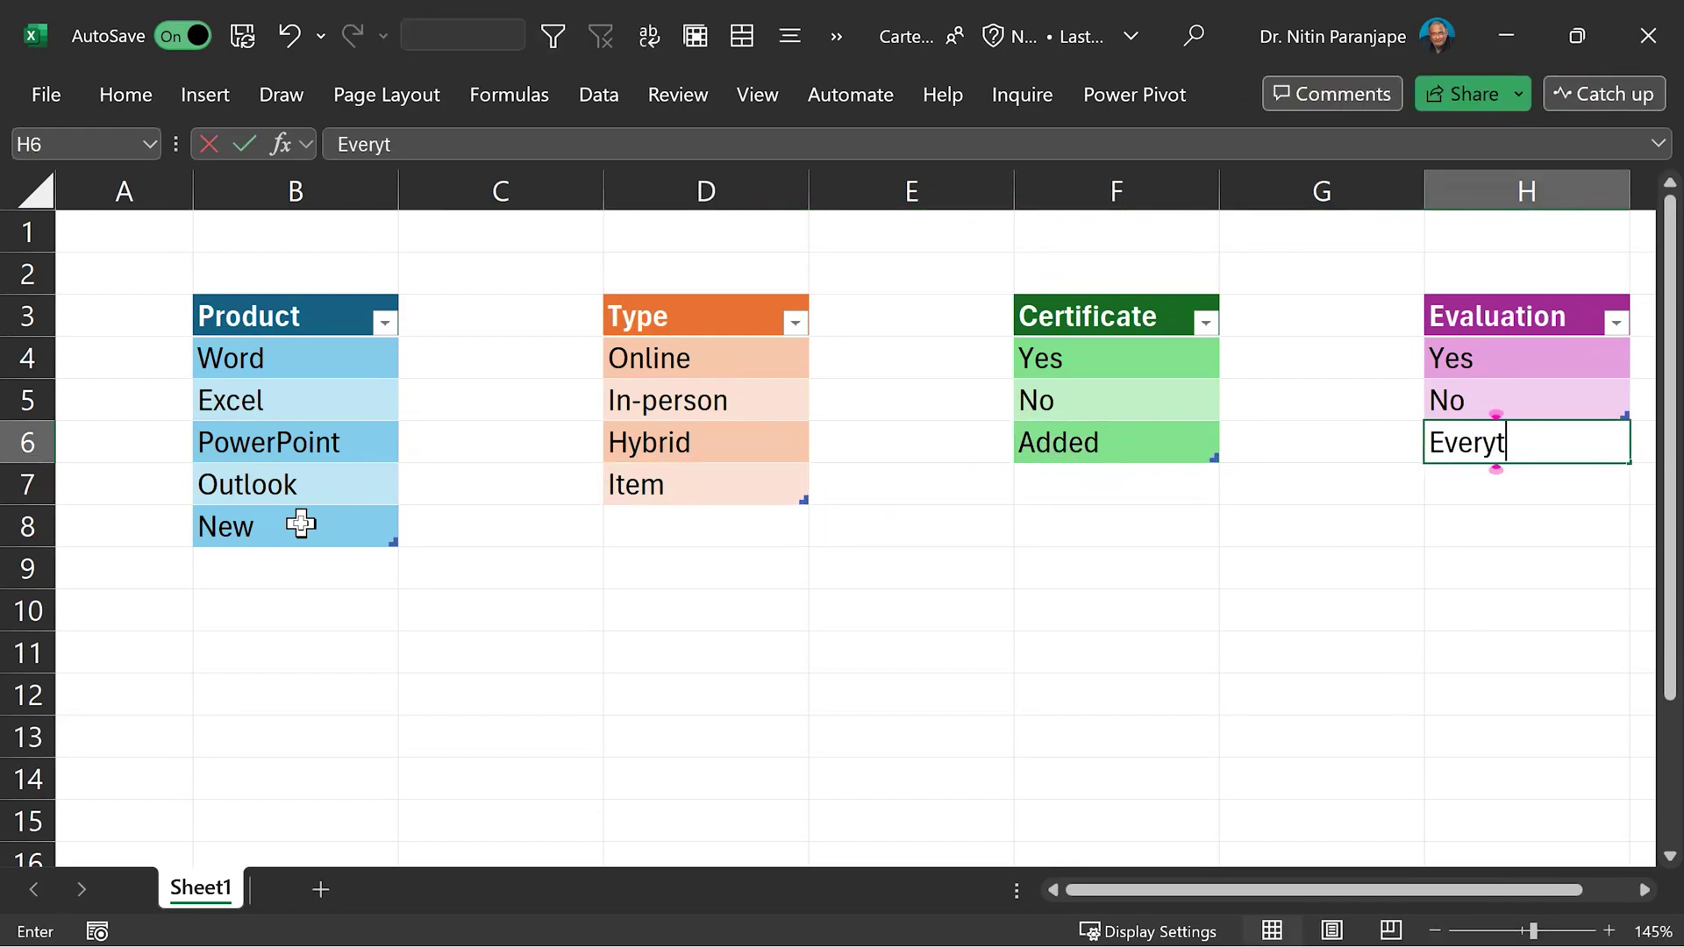
type("wgh")
key("BackSpace")
key("BackSpace")
type("here")
key("Return")
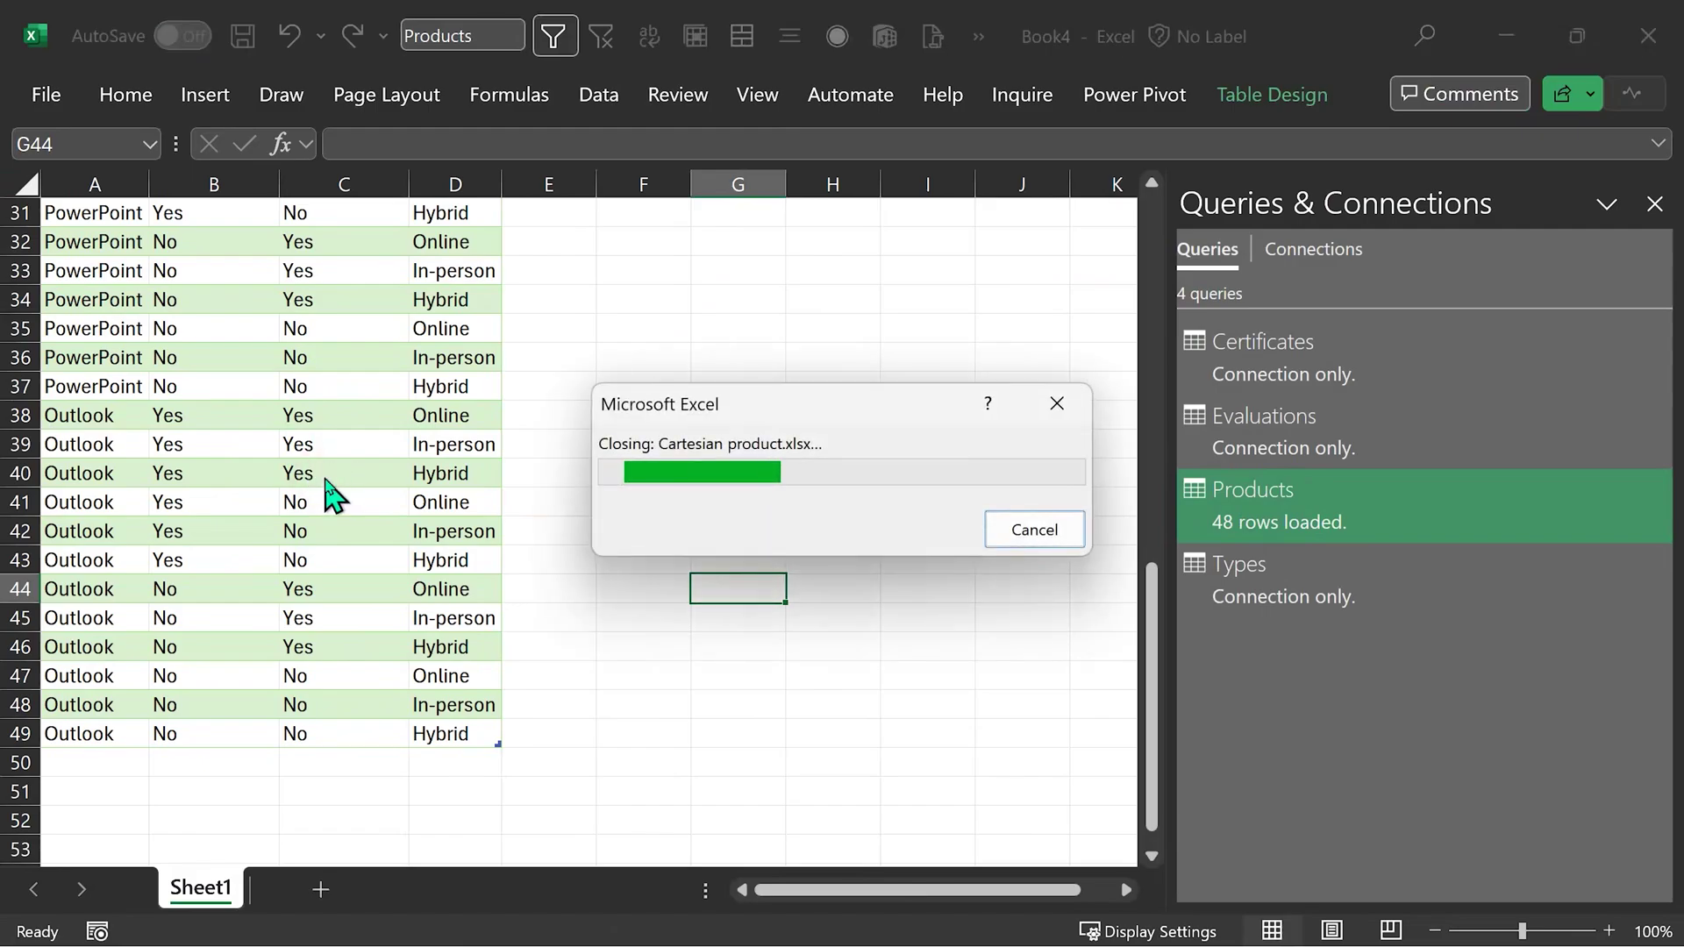
Refresh the Products table and confirm it reaches 180 rows with the New, Item, Added, Everywhere entries
right_click(326, 479)
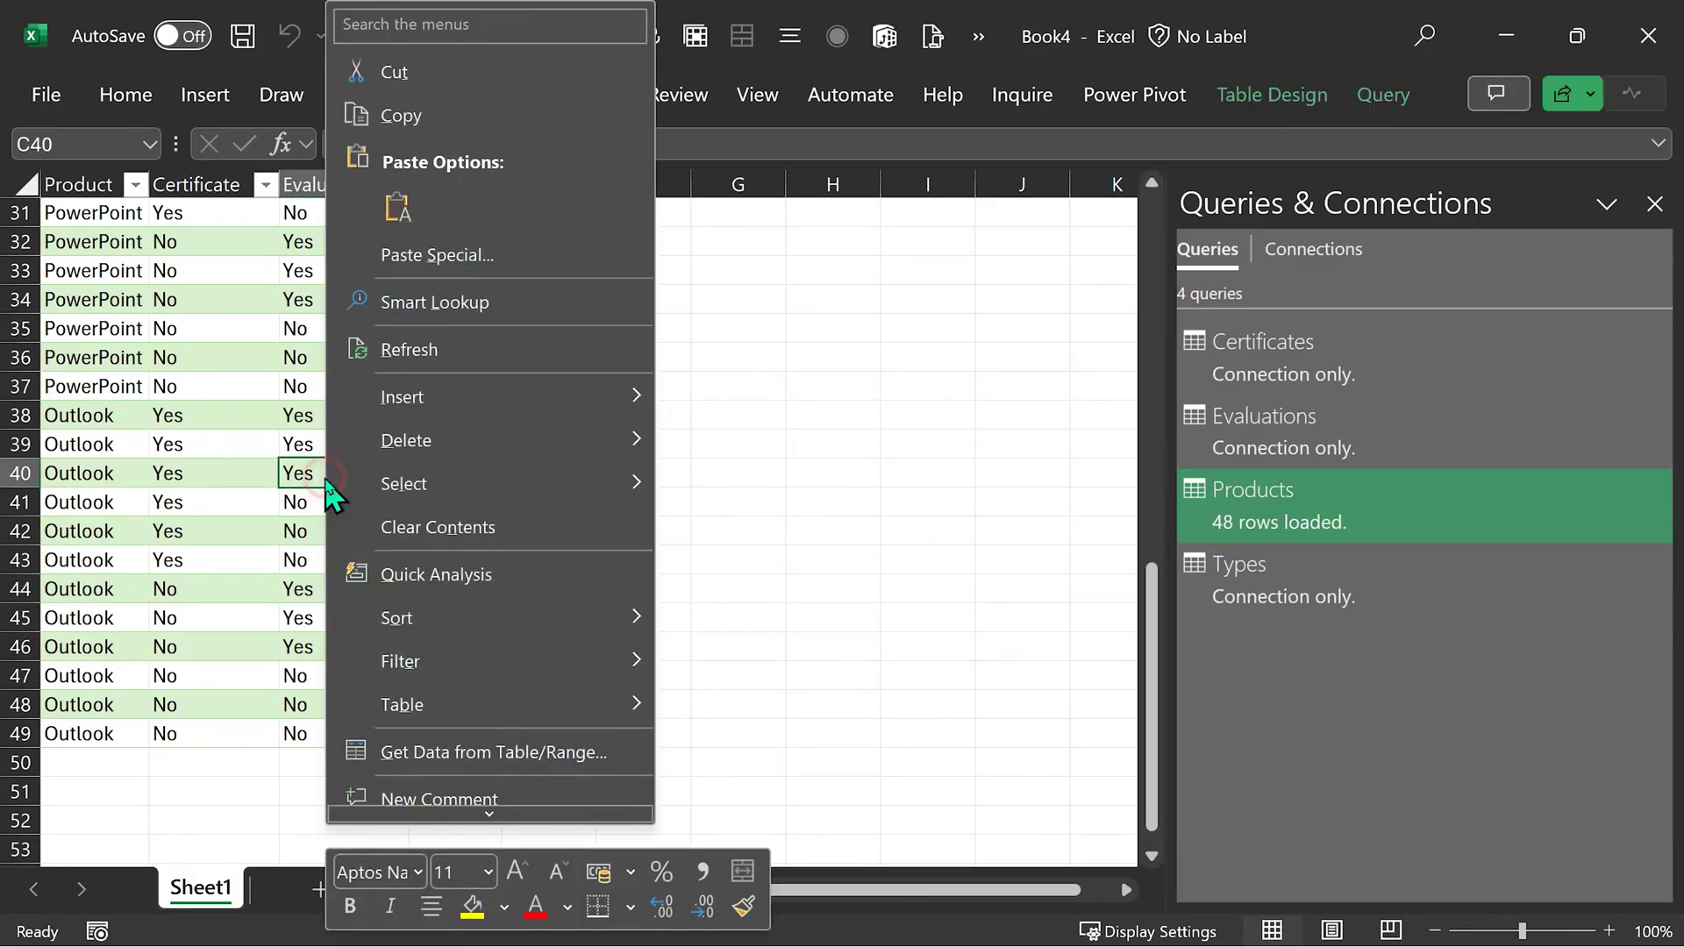
left_click(465, 349)
scroll(394, 518, "down", 9)
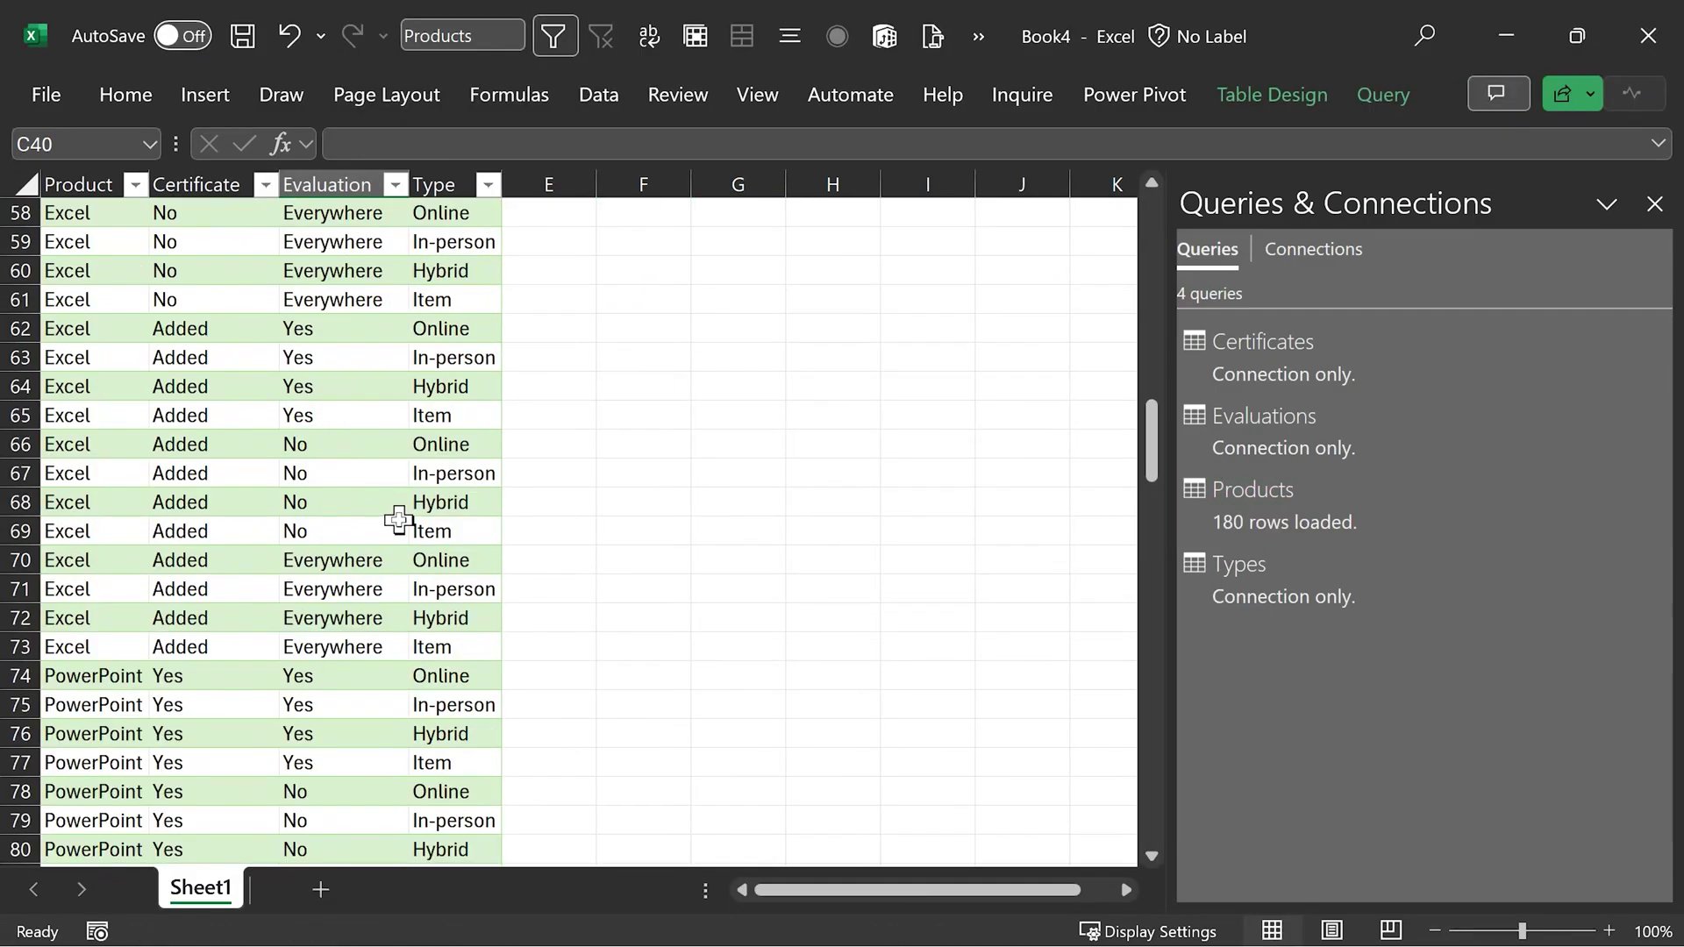
left_click(395, 526)
key("ctrl+Down")
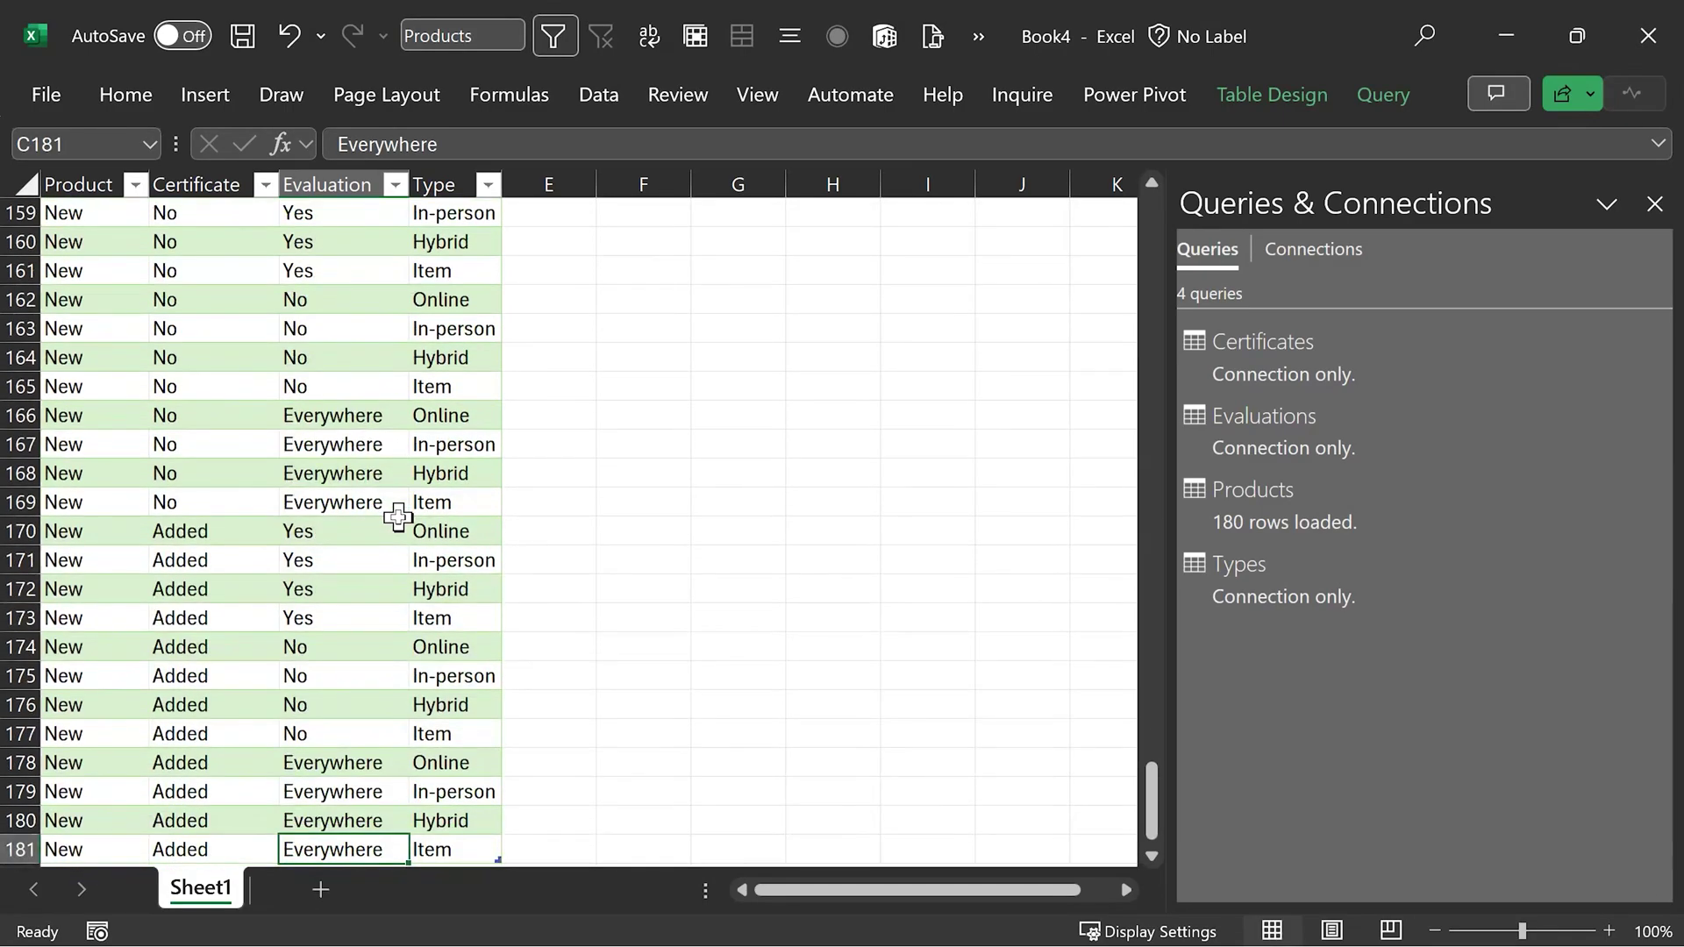